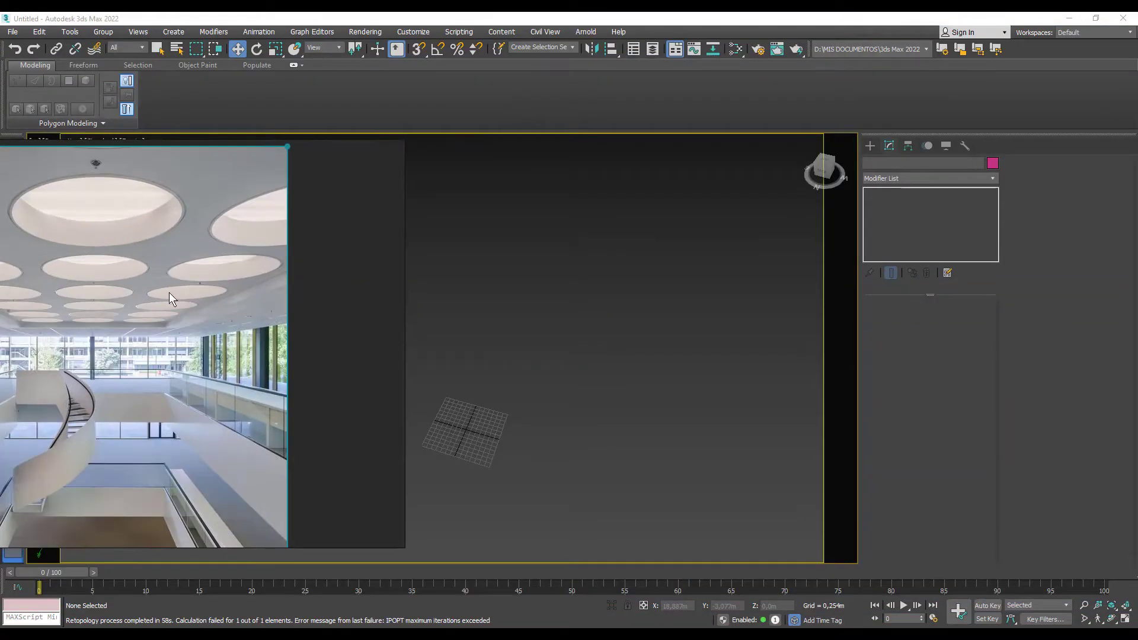
# - Zoom in on the grid and bring up the Shapes > Splines creation options
pyautogui.moveTo(469, 365); pyautogui.dragTo(517, 361, button='middle')
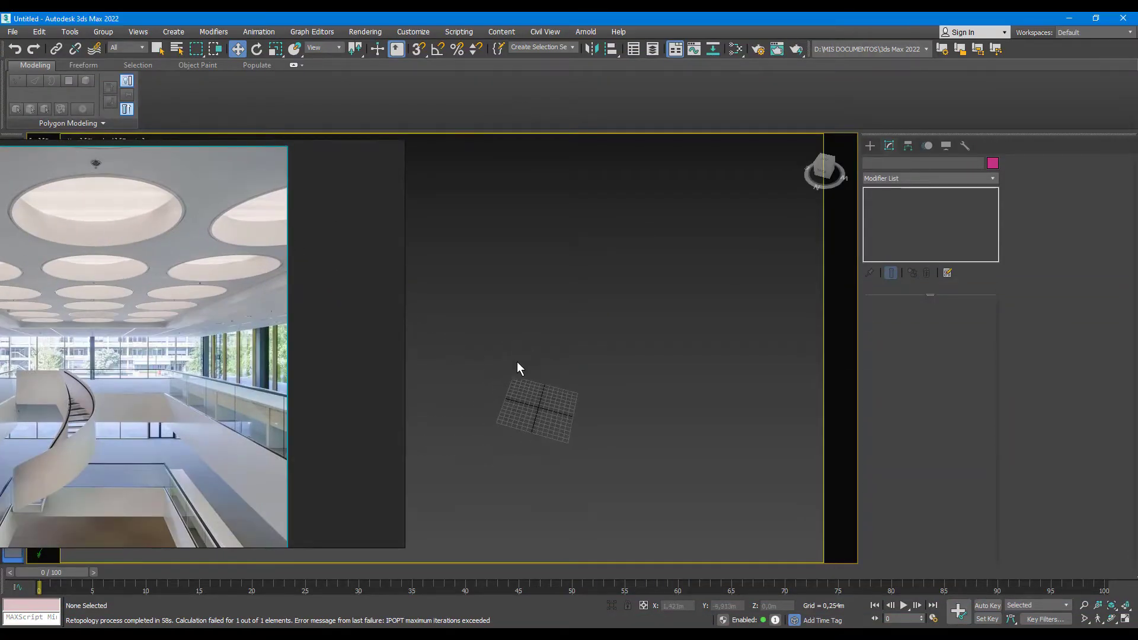
pyautogui.scroll(5, 536, 396)
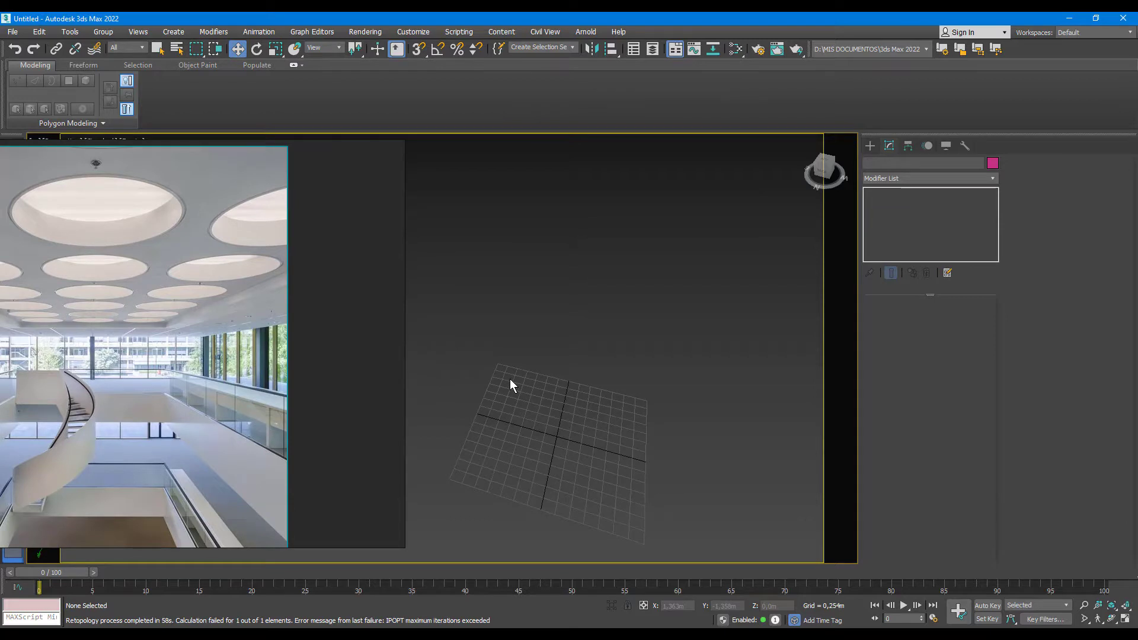
pyautogui.click(871, 147)
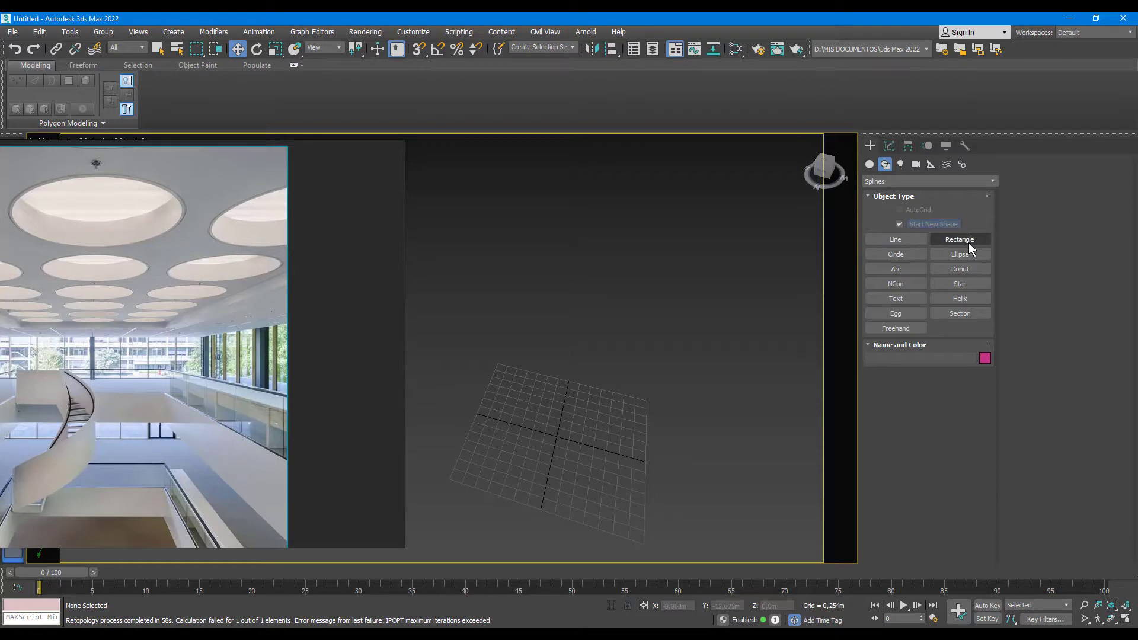
# - Draw the Rectangle001 slab outline, about 8,327 m by 4,25 m, over the grid
pyautogui.click(951, 243)
pyautogui.scroll(-5, 536, 306)
pyautogui.moveTo(537, 305)
pyautogui.keyDown('alt'); pyautogui.mouseDown(button='middle')
pyautogui.moveTo(572, 318)
pyautogui.moveTo(546, 301)
pyautogui.mouseUp(button='middle'); pyautogui.keyUp('alt')
pyautogui.moveTo(517, 284); pyautogui.dragTo(673, 406)
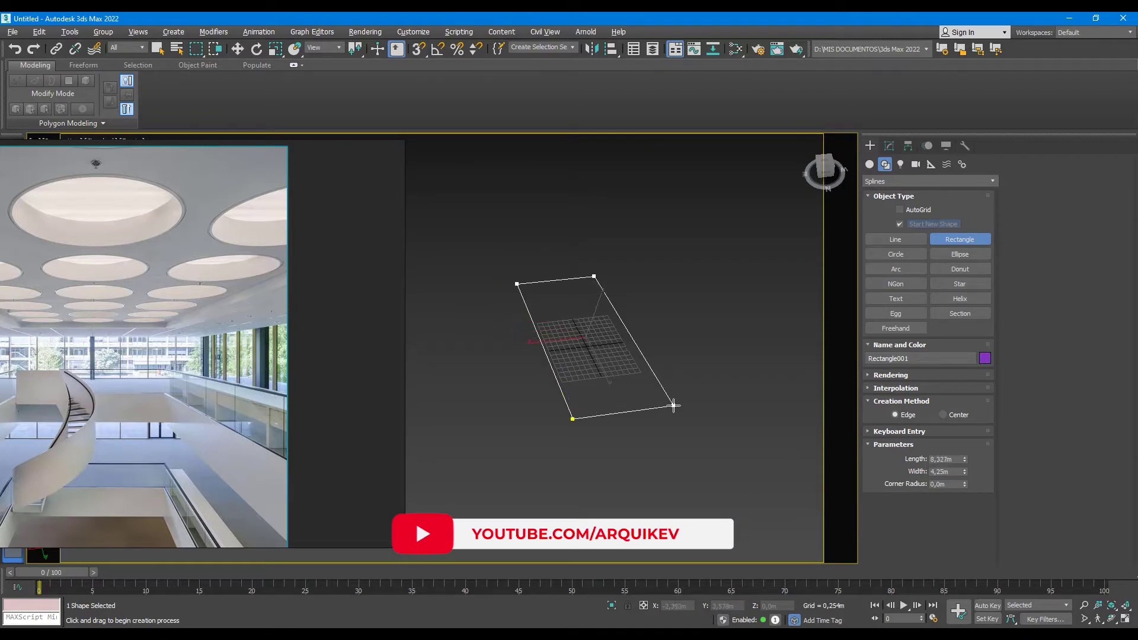
# - Switch to the four-viewport layout and bring the skylight reference photo over the viewports
pyautogui.hotkey('alt', 'w')
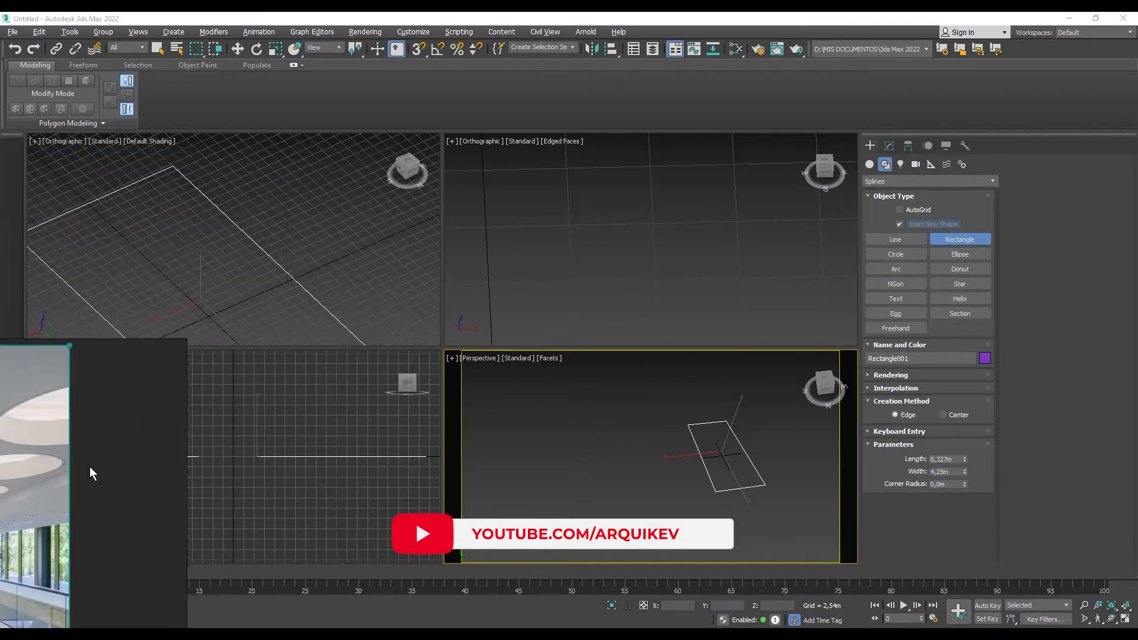
pyautogui.click(59, 604)
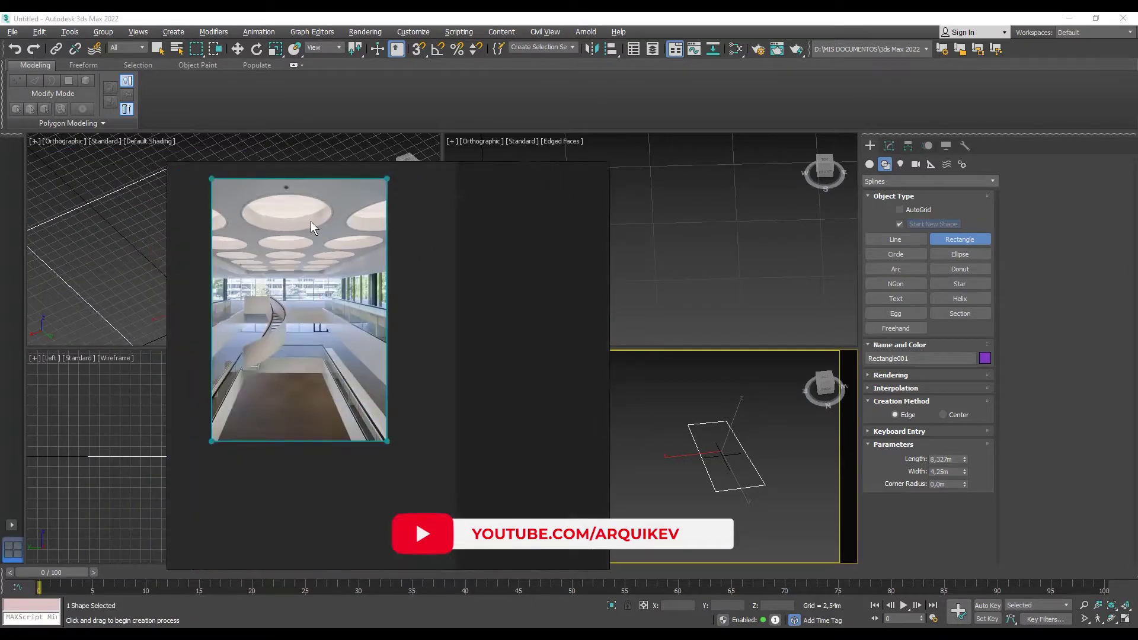
pyautogui.scroll(2, 296, 223)
pyautogui.moveTo(389, 230)
pyautogui.mouseDown()
pyautogui.moveTo(204, 263)
pyautogui.moveTo(220, 214)
pyautogui.mouseUp()
pyautogui.scroll(-2, 613, 425)
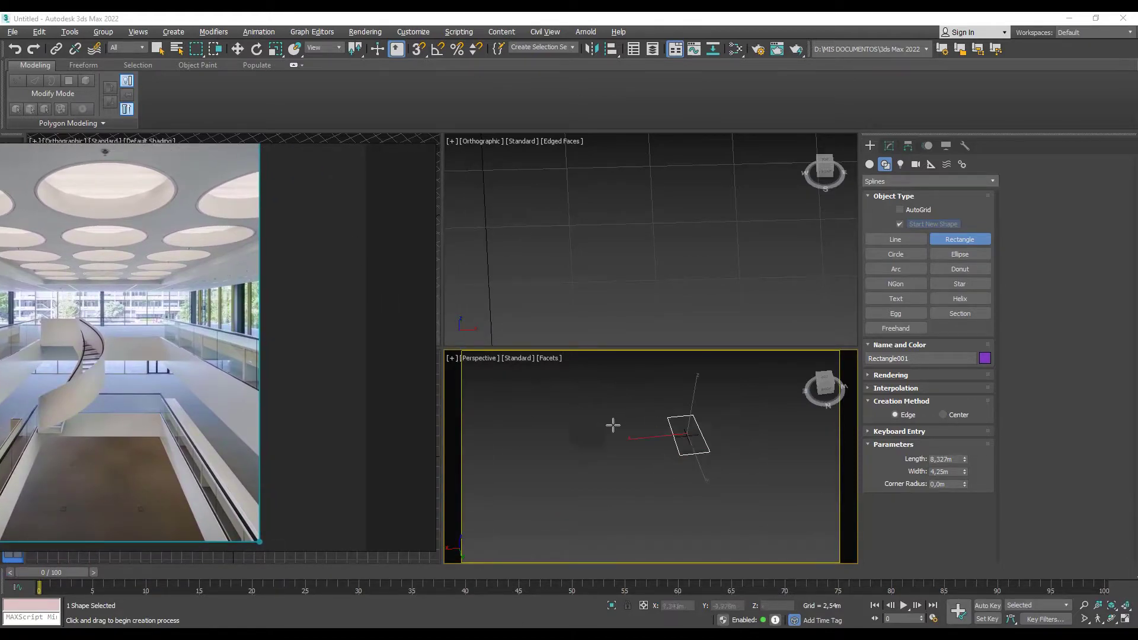
pyautogui.scroll(2, 617, 426)
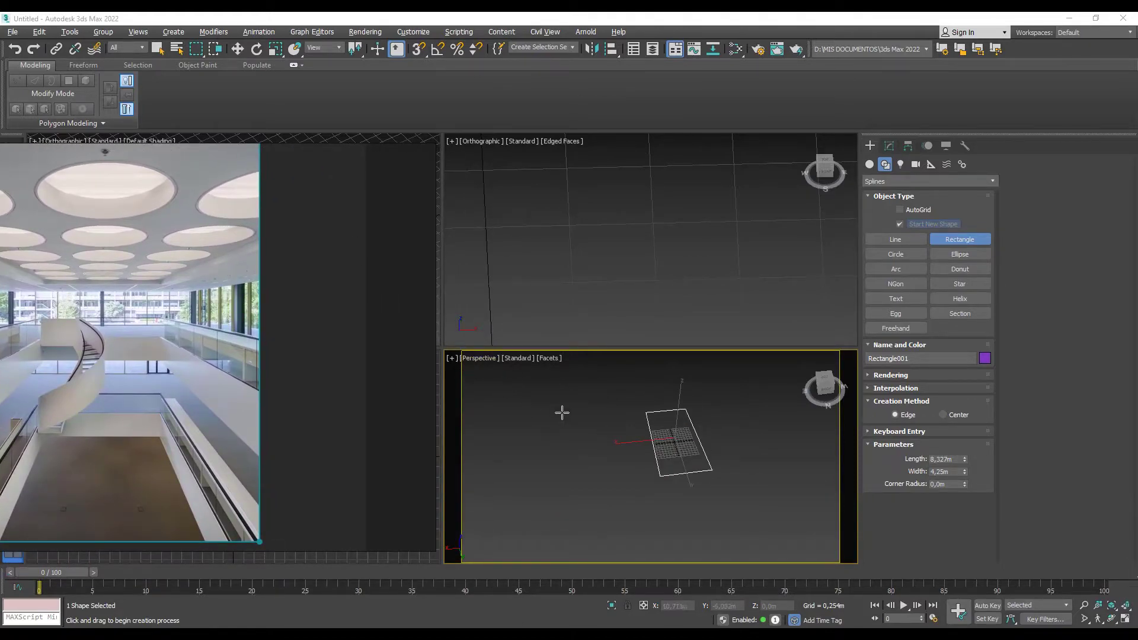
# - Maximize the Perspective viewport again and move the reference photo to the left
pyautogui.click(649, 415)
pyautogui.hotkey('alt', 'w')
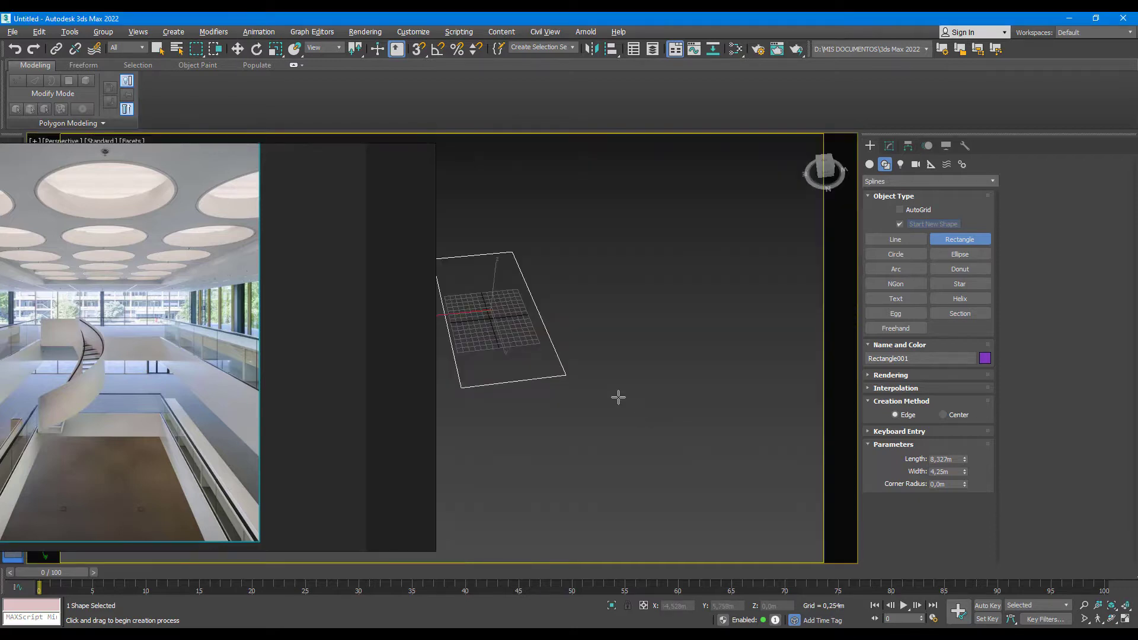
pyautogui.moveTo(354, 315)
pyautogui.mouseDown()
pyautogui.moveTo(365, 264)
pyautogui.moveTo(200, 276)
pyautogui.mouseUp()
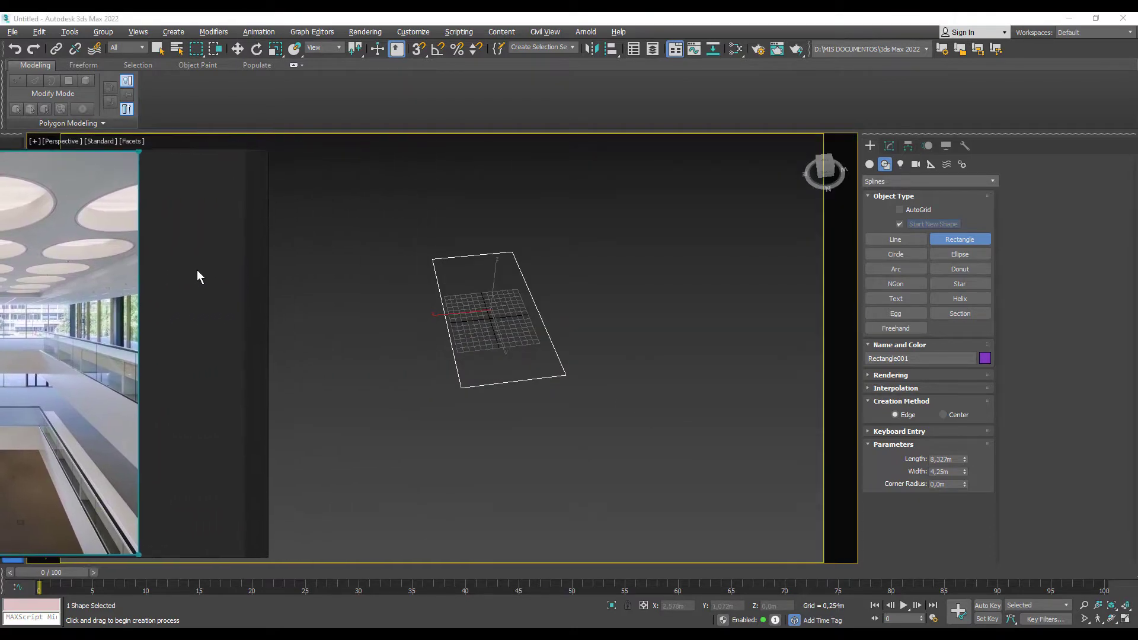
pyautogui.scroll(1, 475, 272)
pyautogui.scroll(1, 475, 271)
pyautogui.scroll(-1, 475, 272)
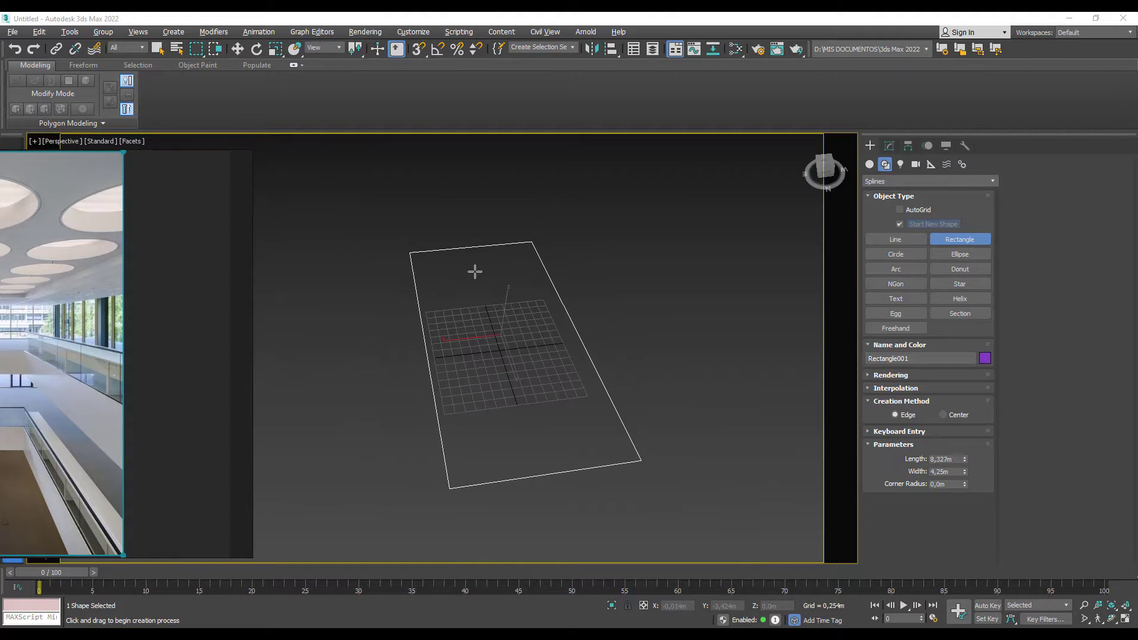
pyautogui.scroll(1, 474, 272)
pyautogui.moveTo(126, 277)
pyautogui.mouseDown()
pyautogui.moveTo(486, 268)
pyautogui.moveTo(129, 270)
pyautogui.mouseUp()
pyautogui.scroll(1, 495, 257)
pyautogui.scroll(-1, 495, 257)
# - End rectangle creation and set Rectangle001 to 8 m length and 4 m width
pyautogui.rightClick(811, 219)
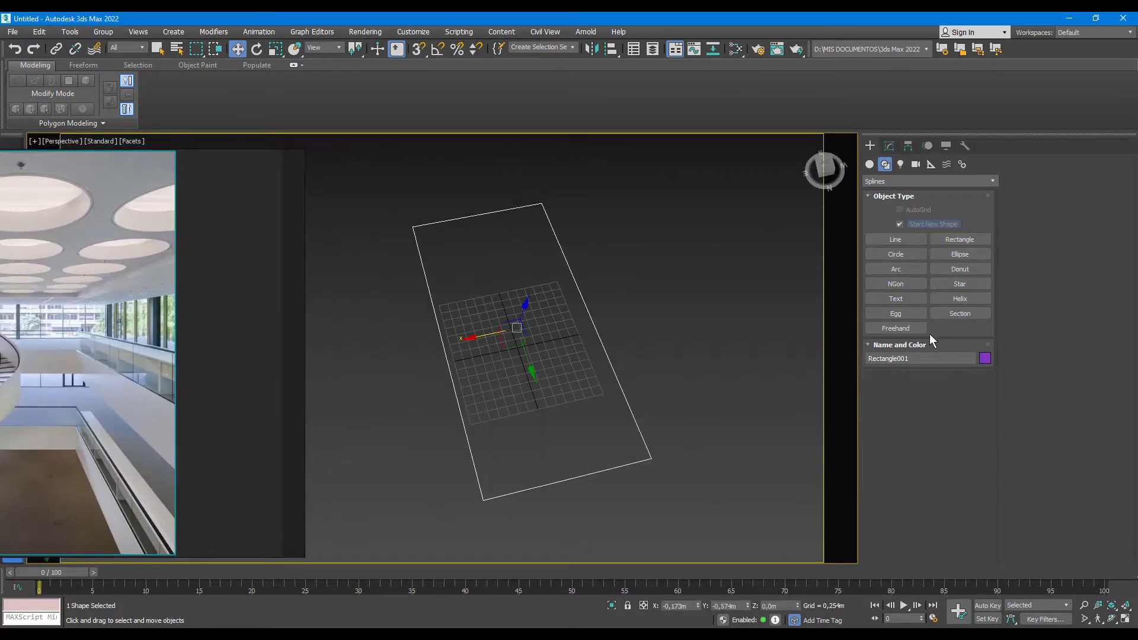
pyautogui.click(890, 145)
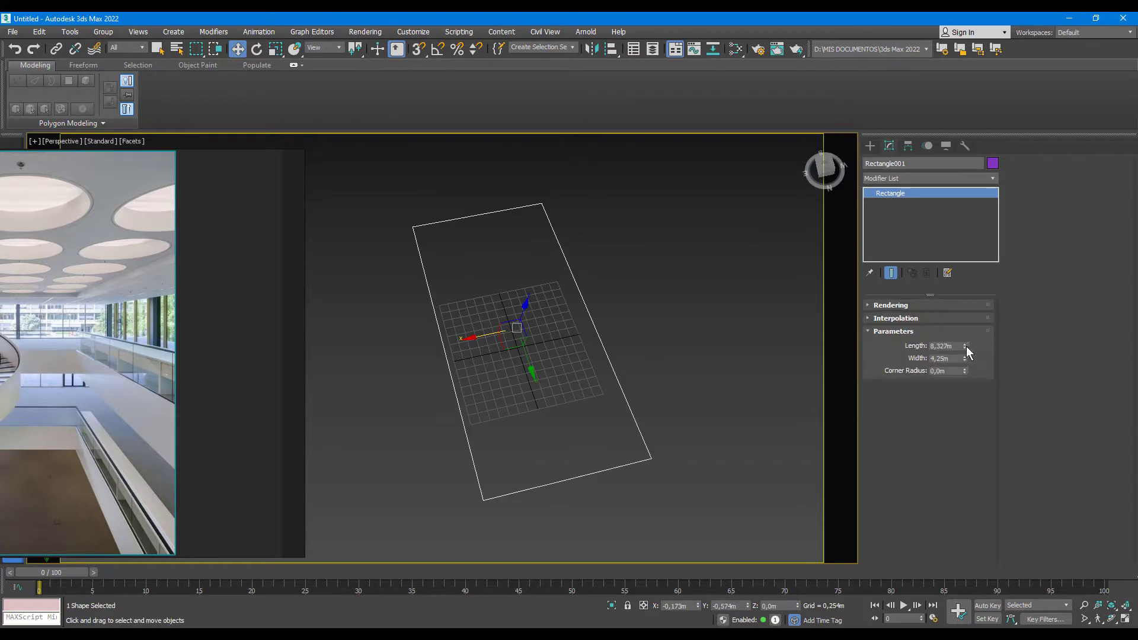
pyautogui.moveTo(965, 345); pyautogui.dragTo(963, 341)
pyautogui.moveTo(130, 182)
pyautogui.mouseDown()
pyautogui.moveTo(347, 225)
pyautogui.moveTo(106, 246)
pyautogui.mouseUp()
pyautogui.moveTo(954, 346); pyautogui.dragTo(876, 349)
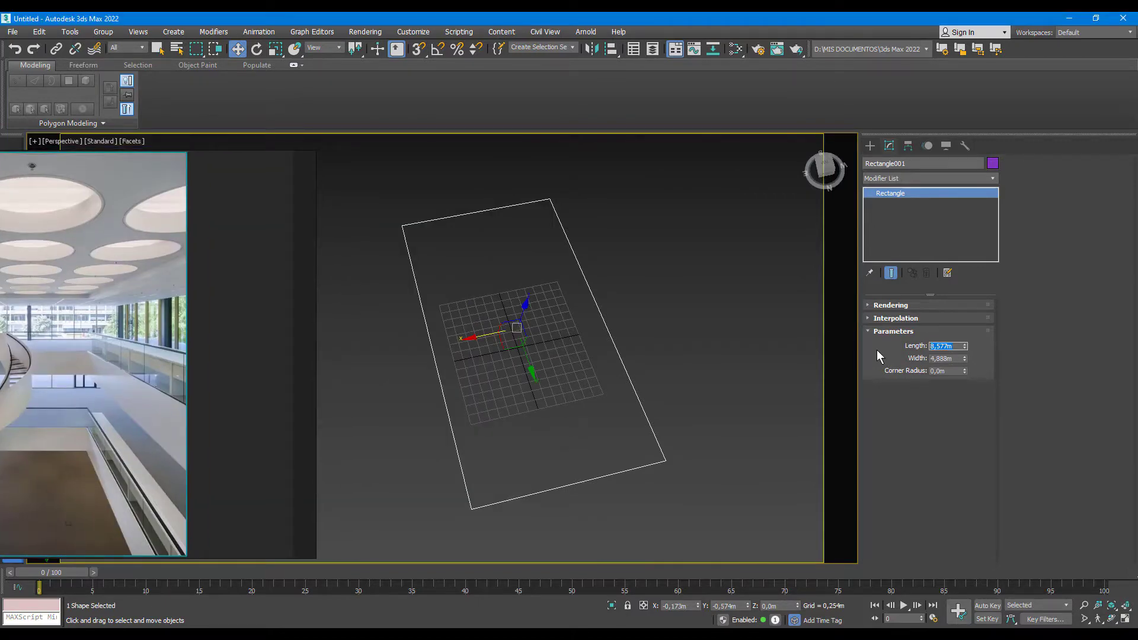
pyautogui.write('8')
pyautogui.press('Return')
pyautogui.press('Tab')
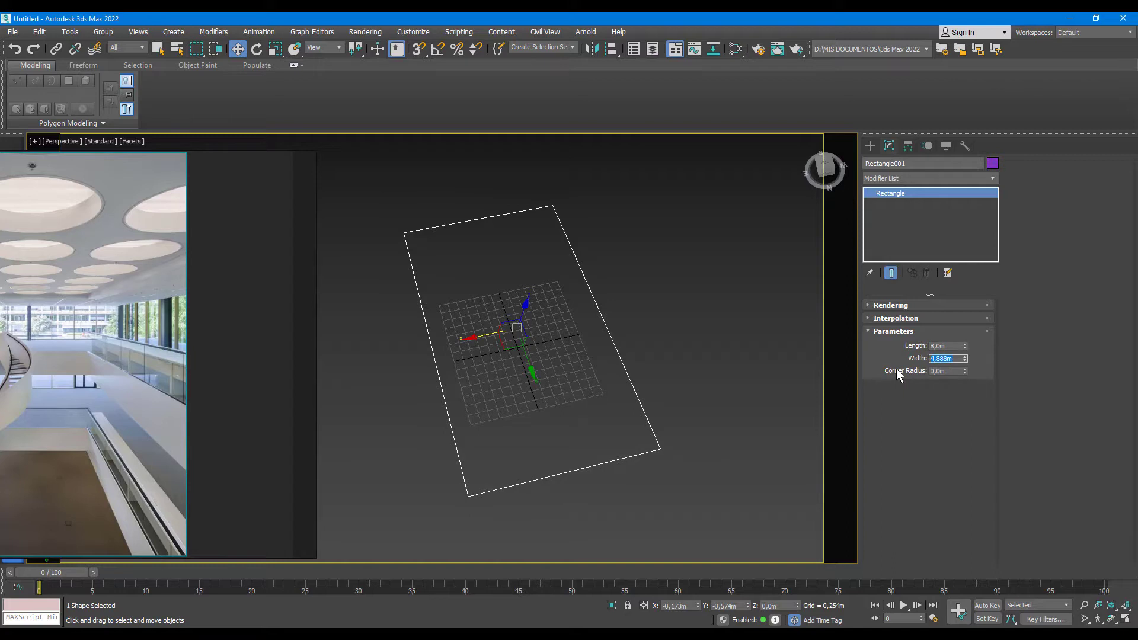
pyautogui.write('4')
pyautogui.press('Return')
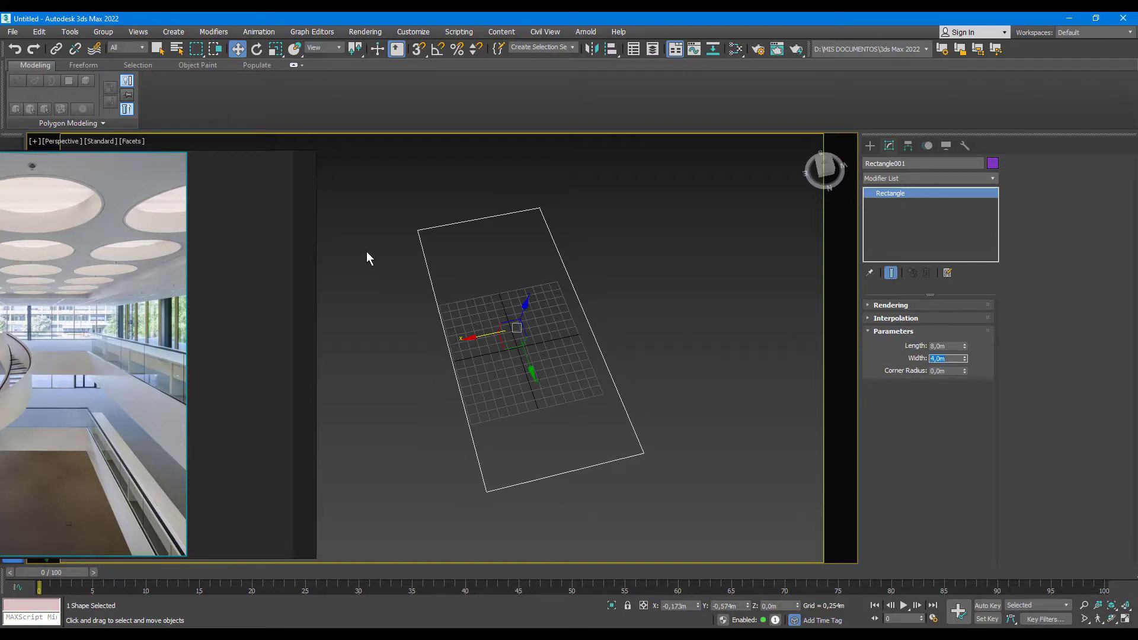
# - Move the reference photo further left and deselect the rectangle
pyautogui.moveTo(298, 278)
pyautogui.mouseDown()
pyautogui.moveTo(424, 286)
pyautogui.moveTo(380, 285)
pyautogui.mouseUp()
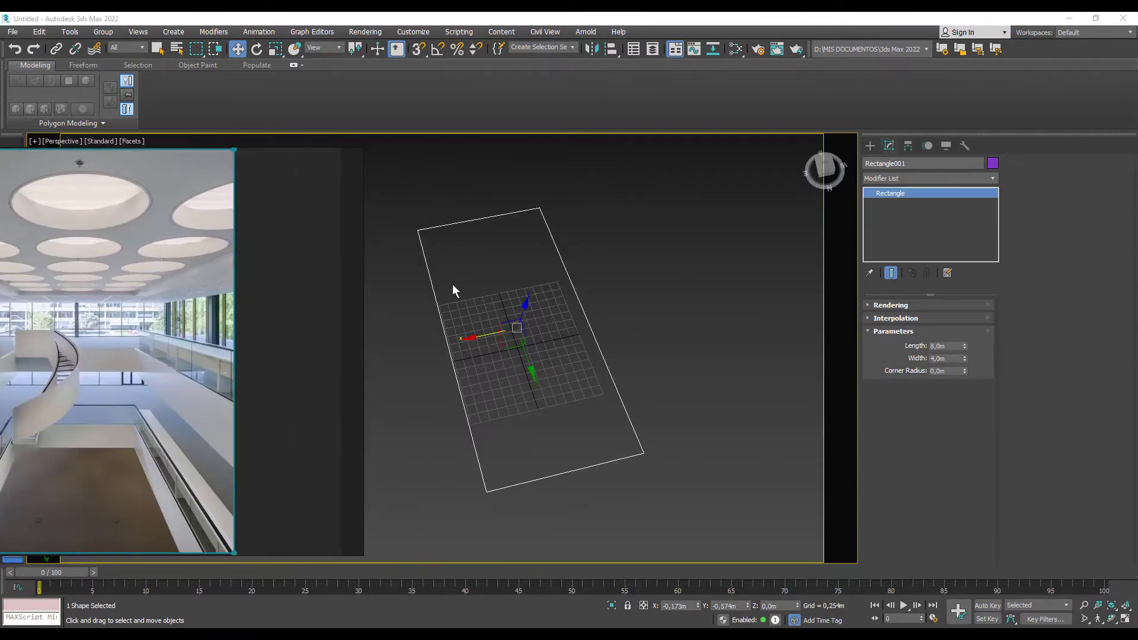
pyautogui.moveTo(131, 183); pyautogui.dragTo(235, 186)
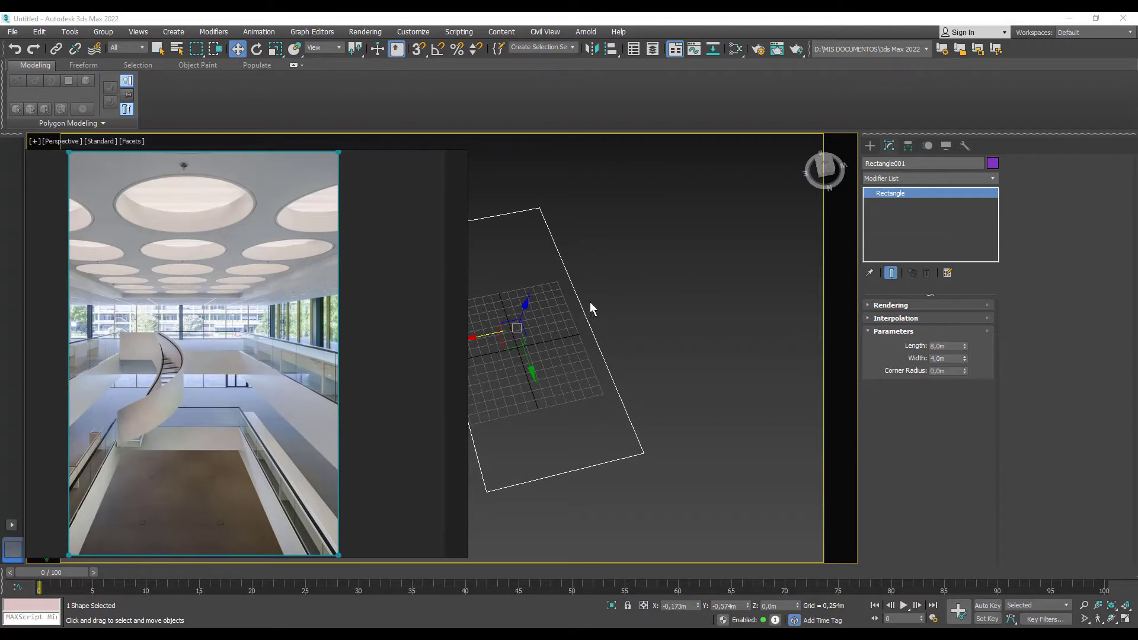
pyautogui.moveTo(343, 257); pyautogui.dragTo(194, 282)
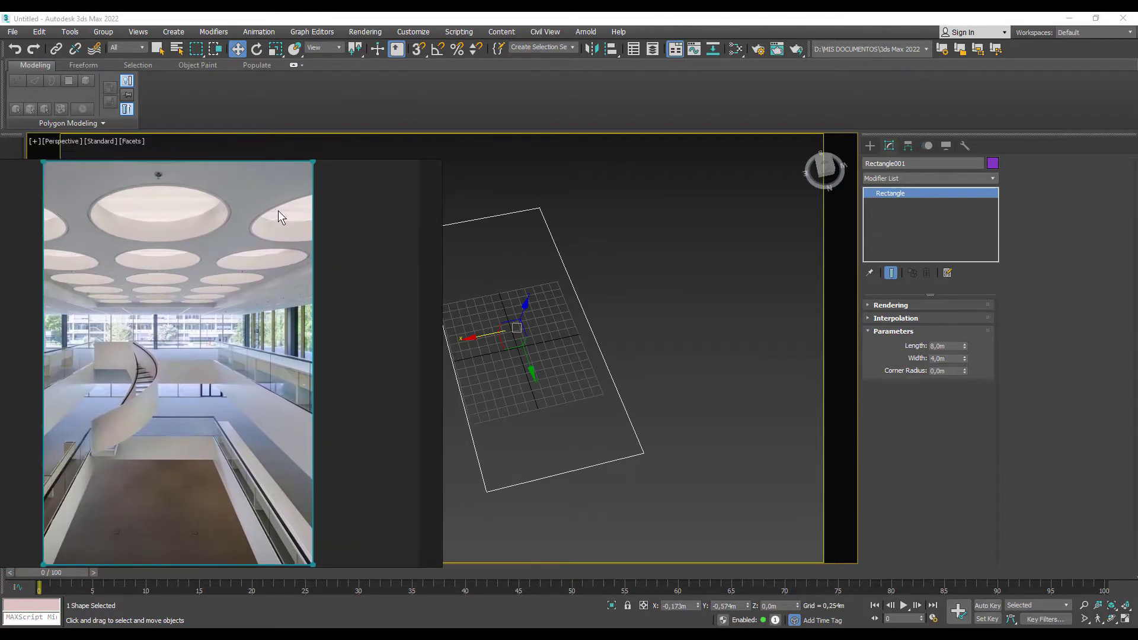
pyautogui.moveTo(361, 290); pyautogui.dragTo(237, 302)
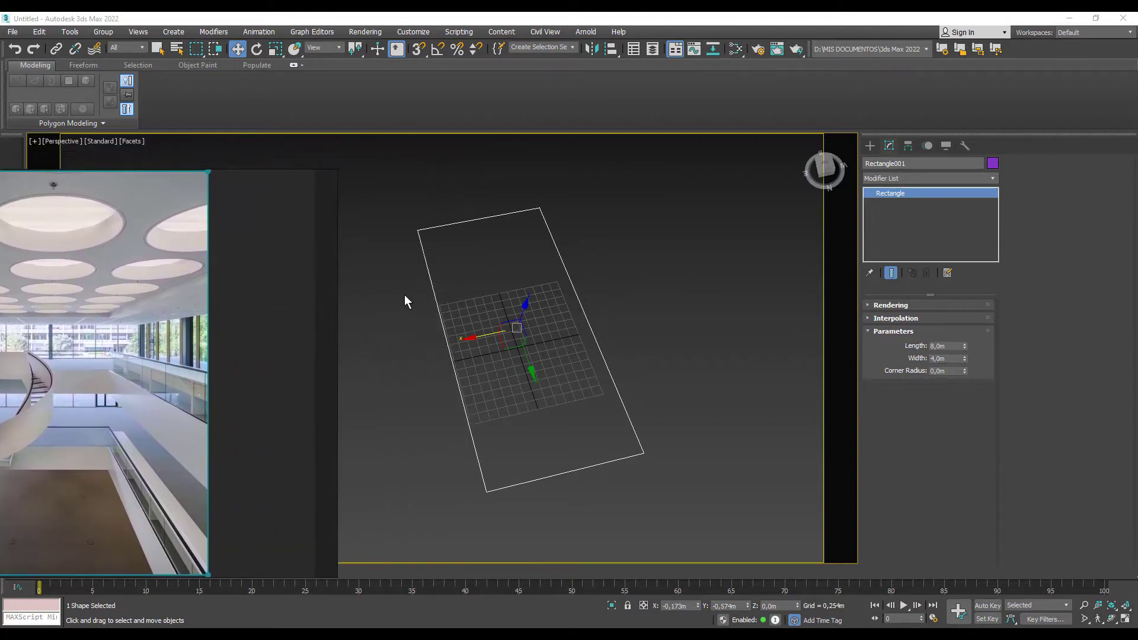
pyautogui.click(578, 247)
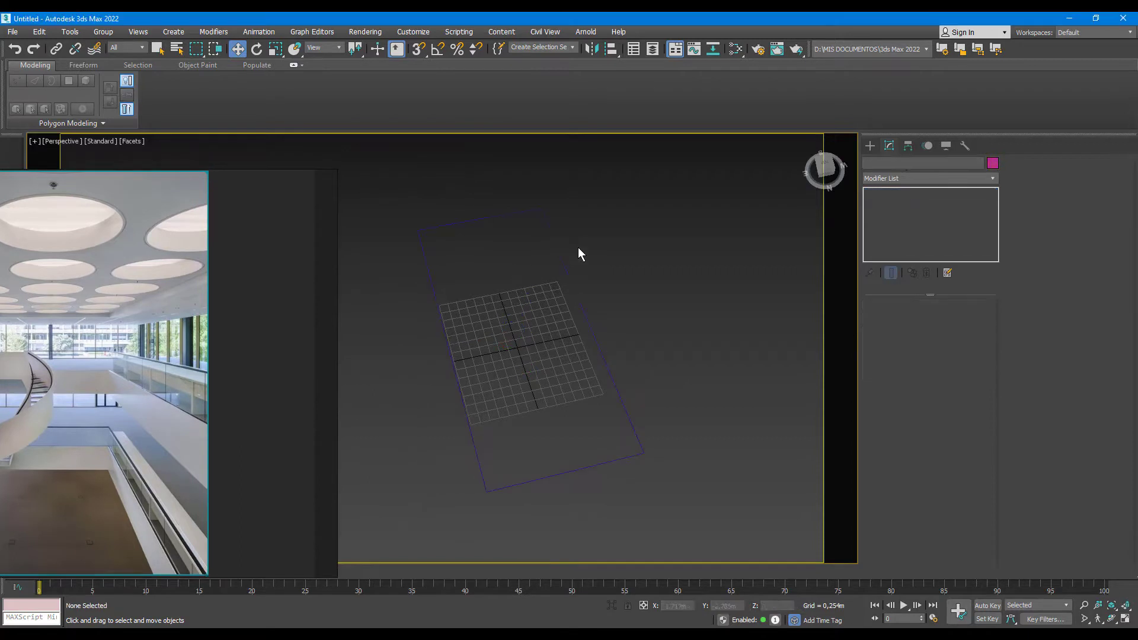
# - Draw a small Circle spline near the slab's far end
pyautogui.click(873, 146)
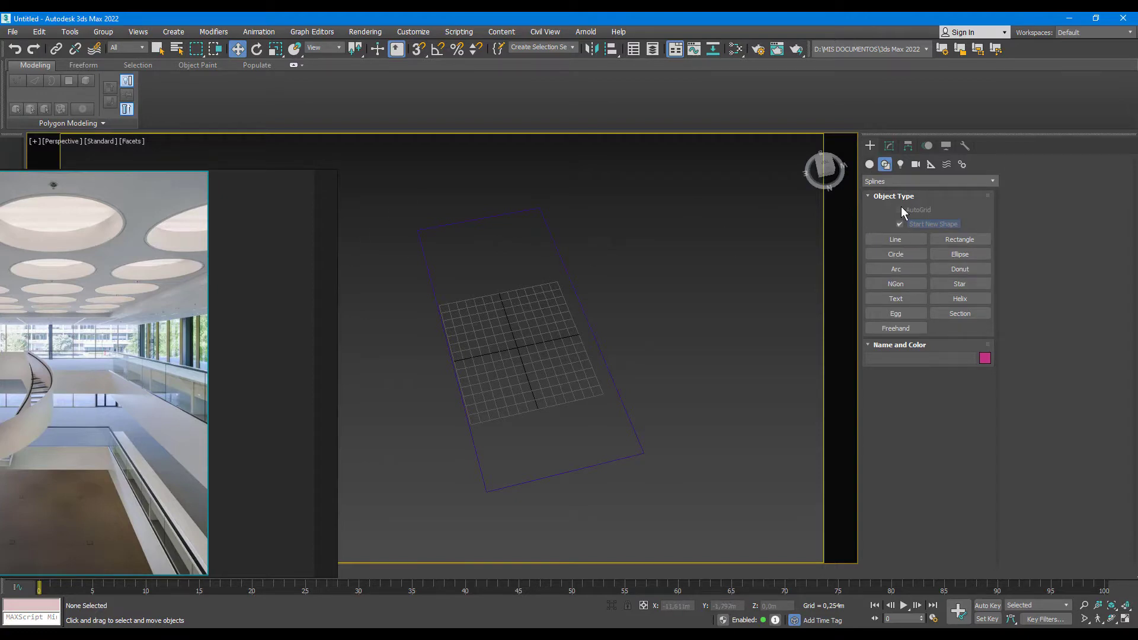
pyautogui.click(871, 165)
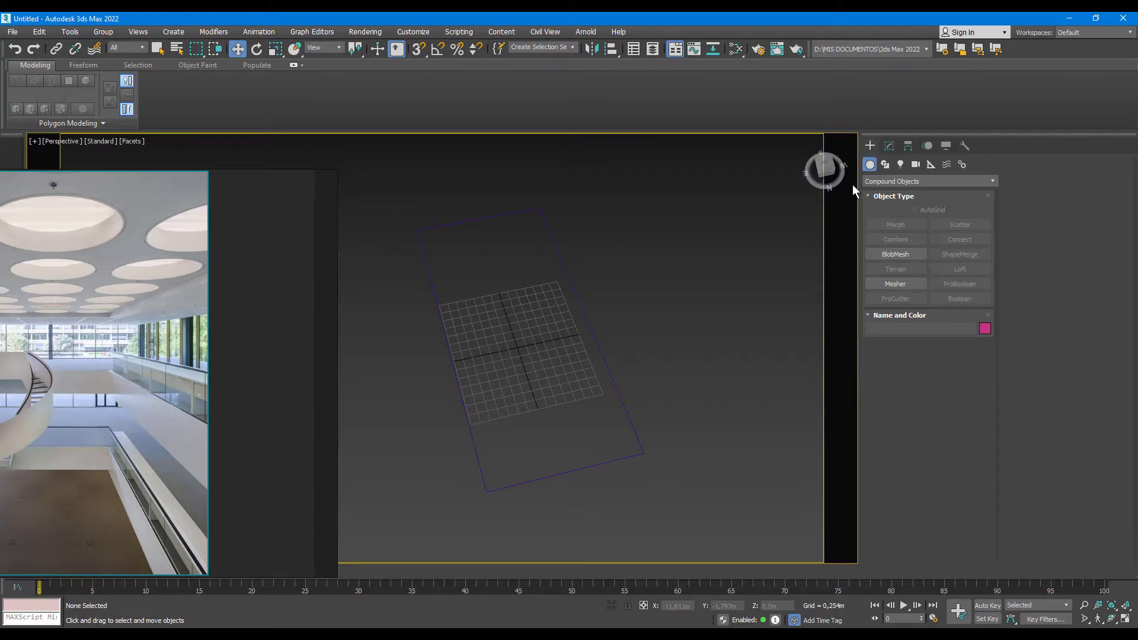
pyautogui.click(884, 165)
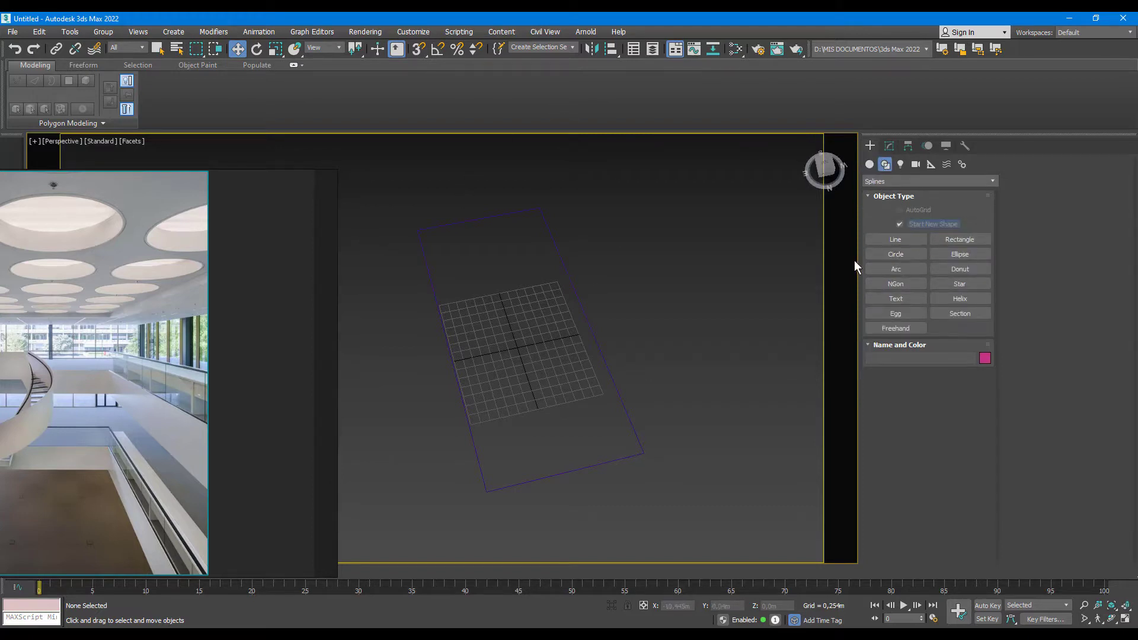
pyautogui.click(893, 254)
pyautogui.scroll(3, 437, 237)
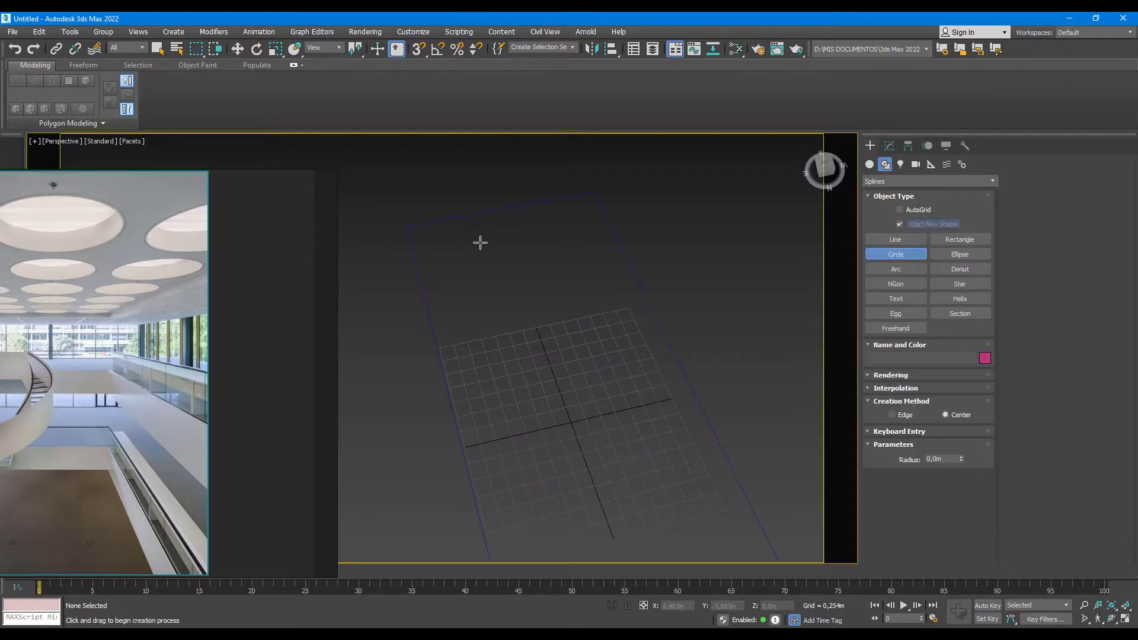
pyautogui.moveTo(443, 248); pyautogui.dragTo(470, 253)
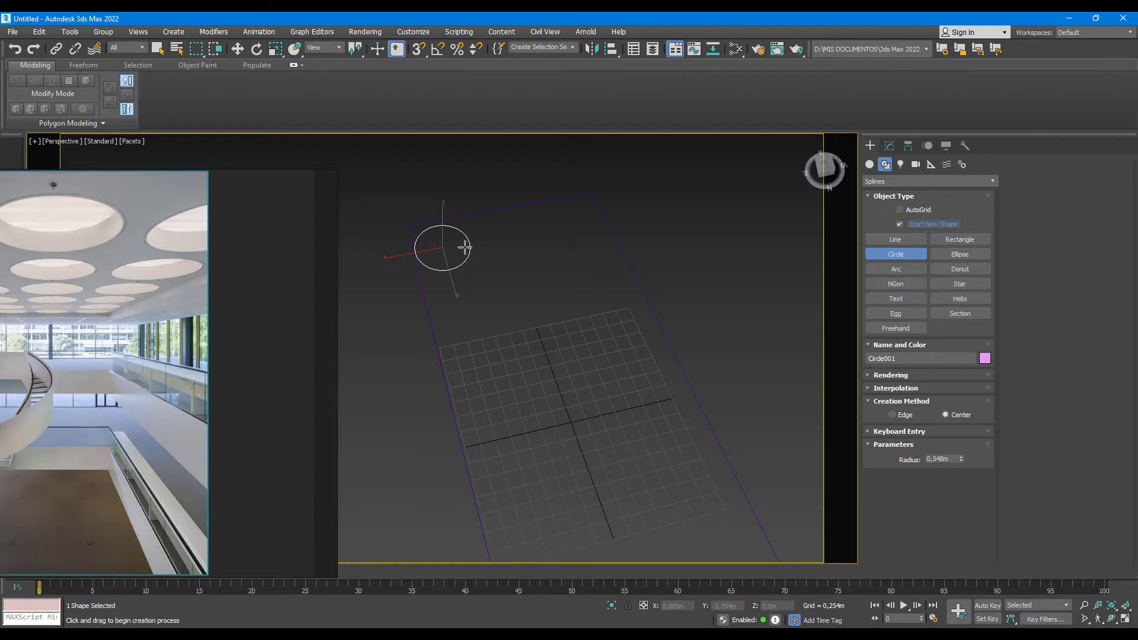
# - Nudge Circle001 into place and set its radius to 0,5 m
pyautogui.press('w')
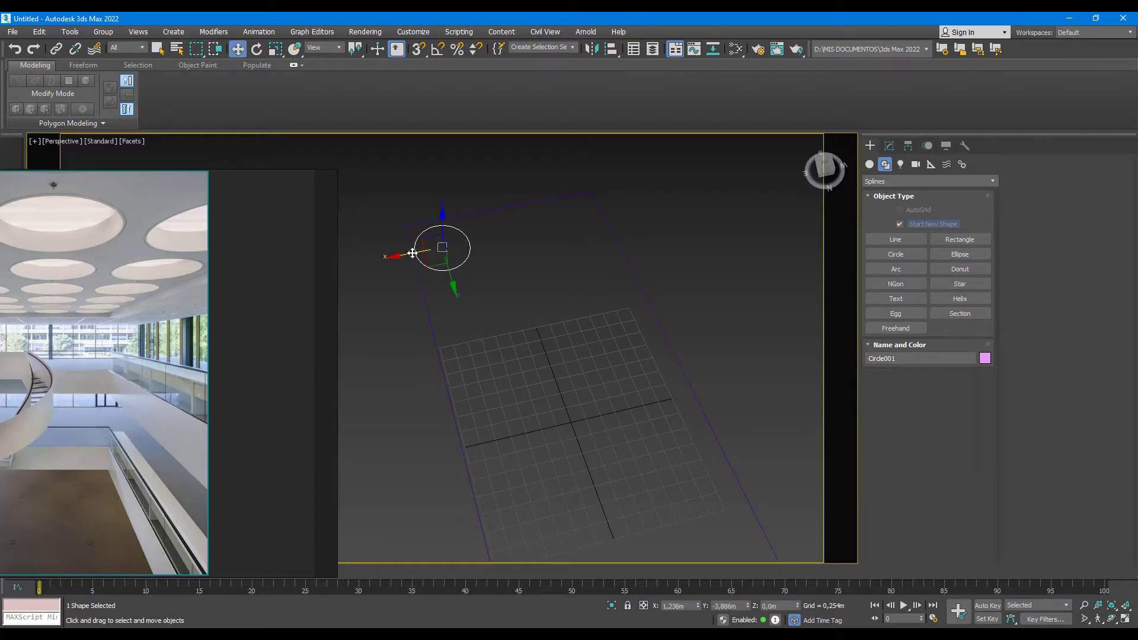
pyautogui.moveTo(412, 253); pyautogui.dragTo(422, 251)
pyautogui.click(891, 144)
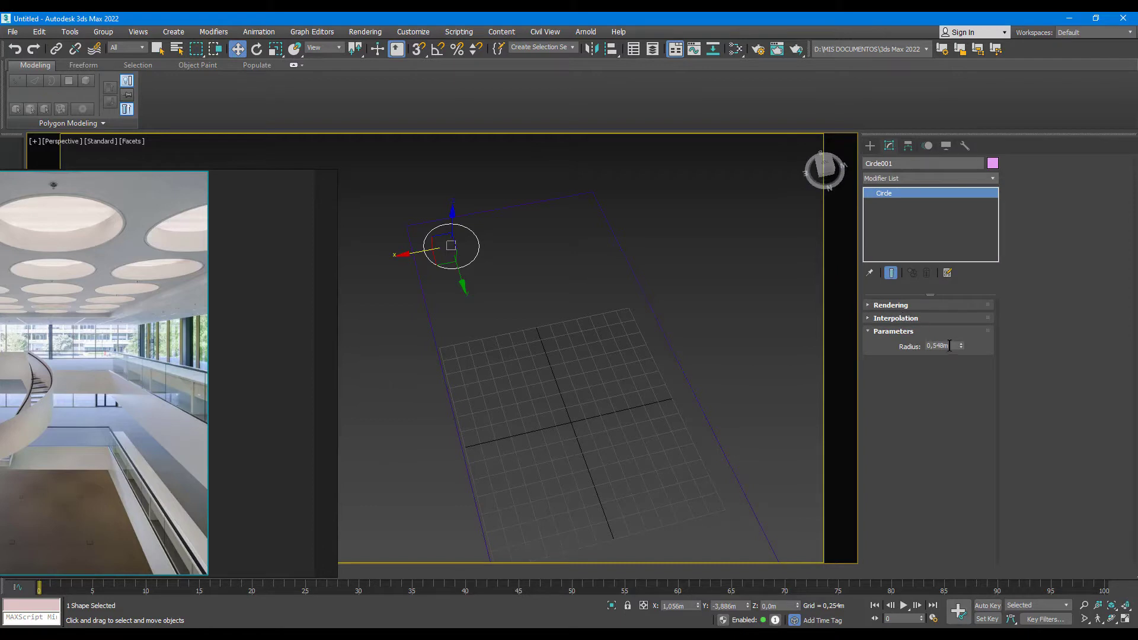
pyautogui.doubleClick(949, 346)
pyautogui.write('0,5')
pyautogui.press('Return')
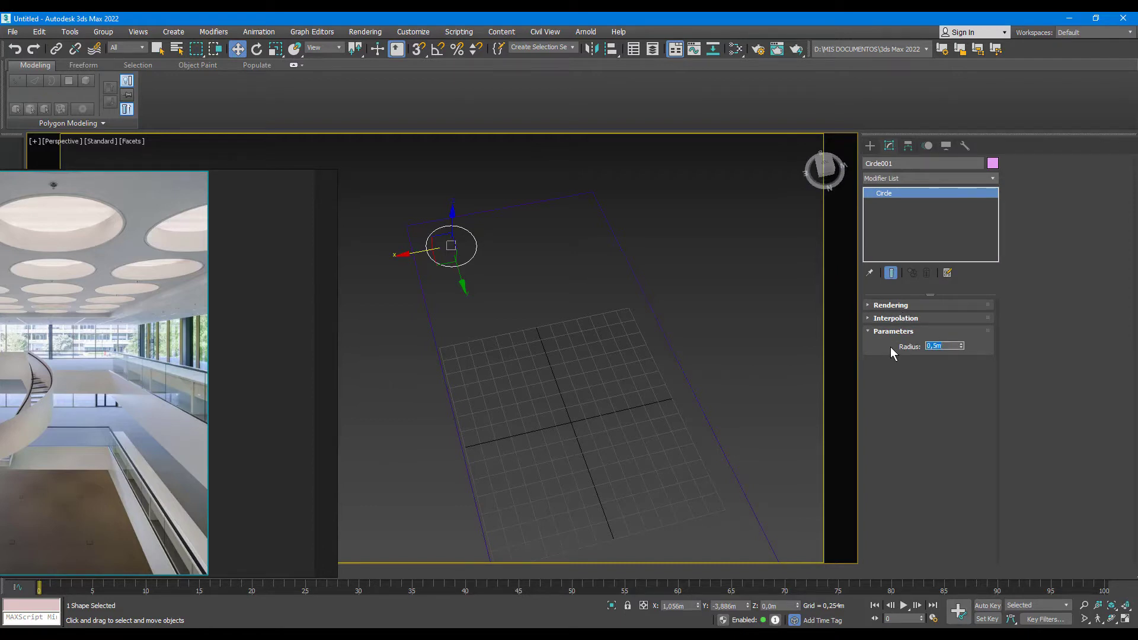
# - Slide the circle along the slab and Shift-drag a copy down its length
pyautogui.moveTo(468, 273); pyautogui.dragTo(471, 277)
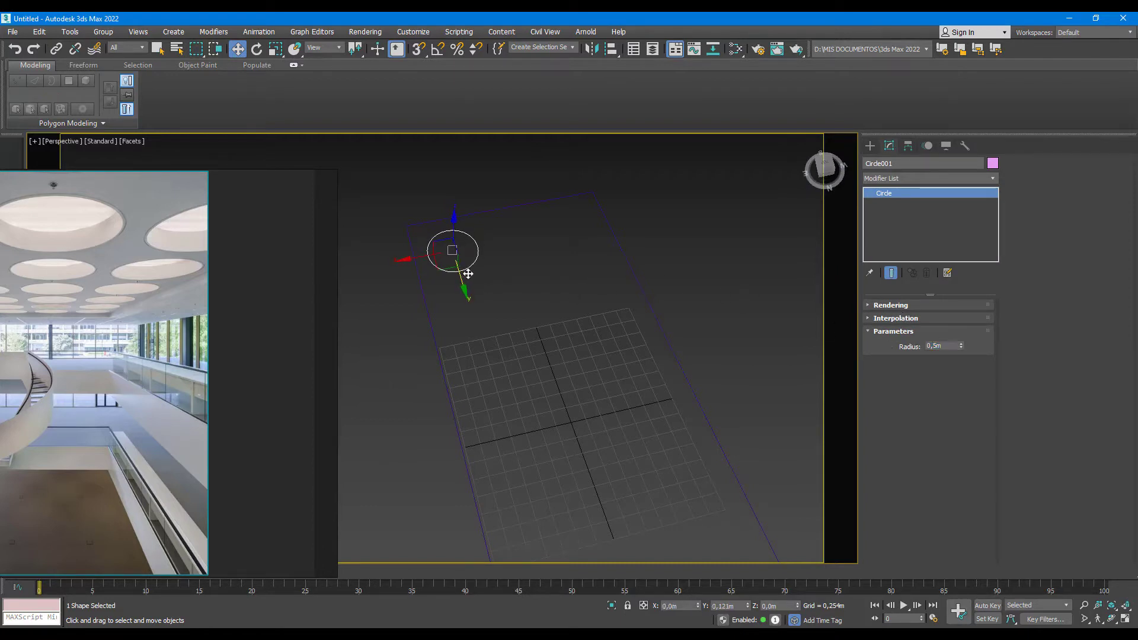
pyautogui.moveTo(516, 263)
pyautogui.keyDown('alt'); pyautogui.mouseDown(button='middle')
pyautogui.moveTo(508, 281)
pyautogui.moveTo(508, 262)
pyautogui.mouseUp(button='middle'); pyautogui.keyUp('alt')
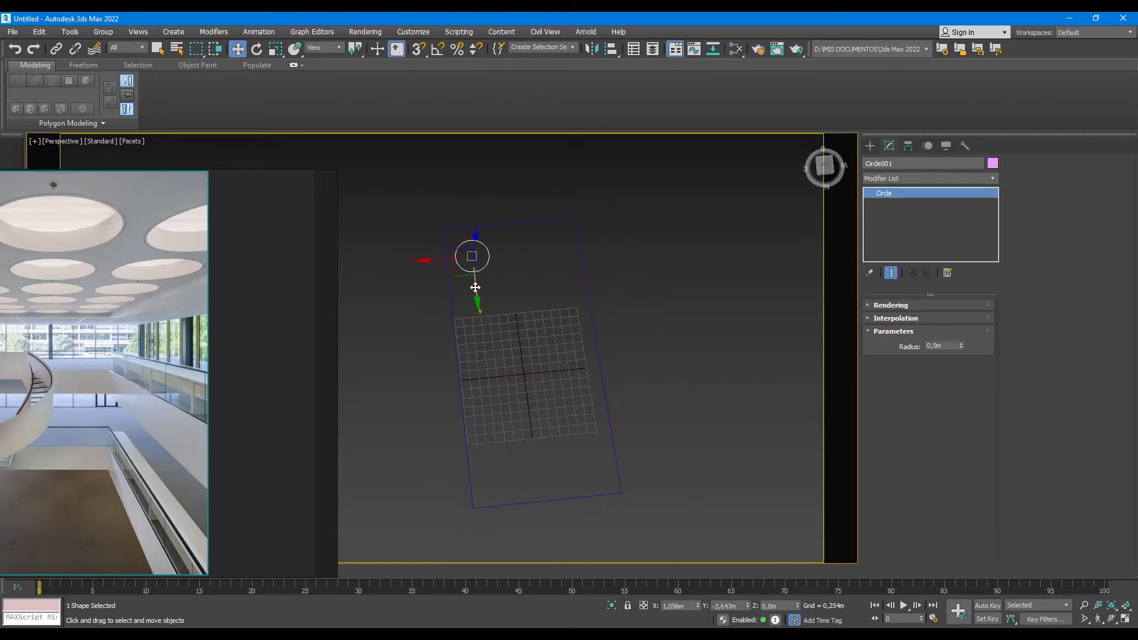
pyautogui.moveTo(485, 286)
pyautogui.keyDown('shift'); pyautogui.mouseDown()
pyautogui.moveTo(481, 328)
pyautogui.moveTo(477, 289)
pyautogui.mouseUp(); pyautogui.keyUp('shift')
pyautogui.click(622, 377)
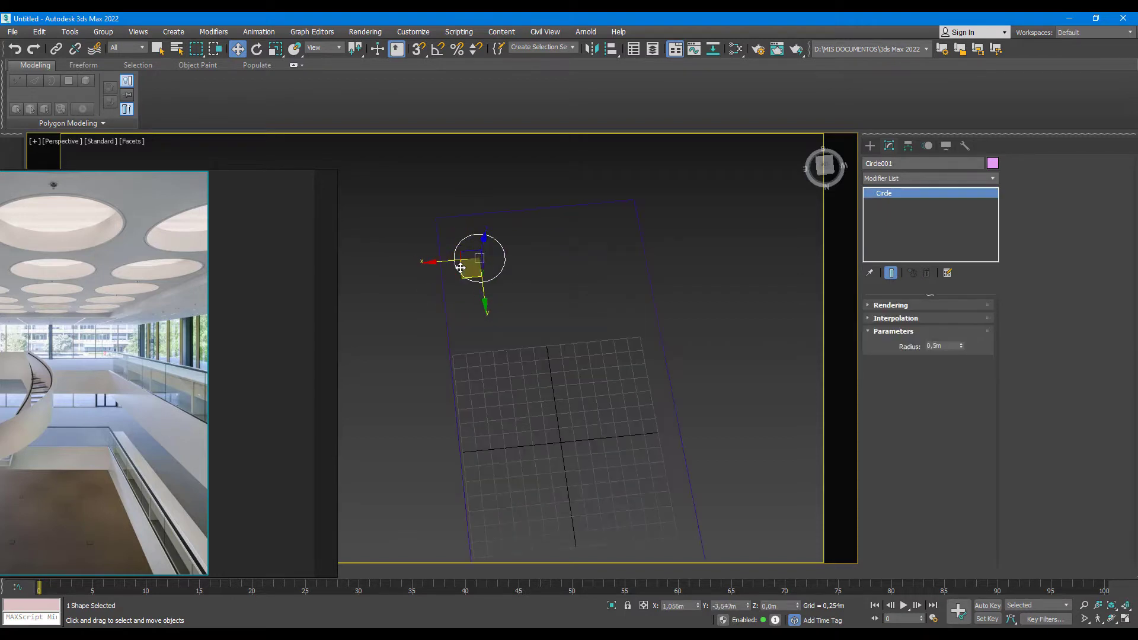
pyautogui.keyDown('alt'); pyautogui.moveTo(510, 278); pyautogui.dragTo(520, 288, button='middle'); pyautogui.keyUp('alt')
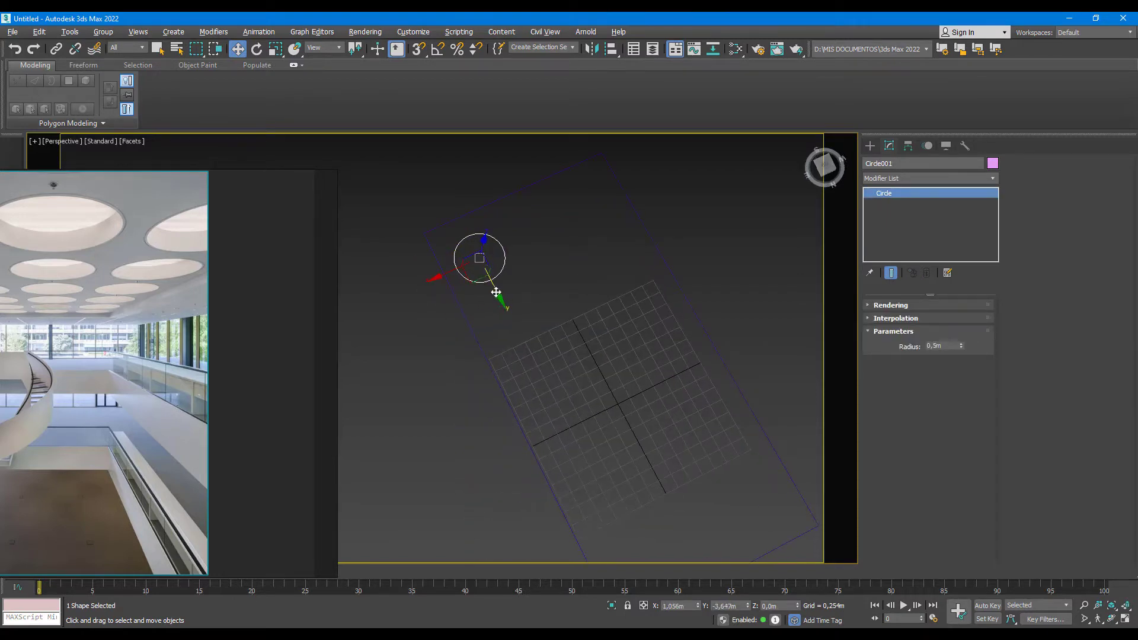
pyautogui.keyDown('shift'); pyautogui.moveTo(502, 300); pyautogui.dragTo(533, 352); pyautogui.keyUp('shift')
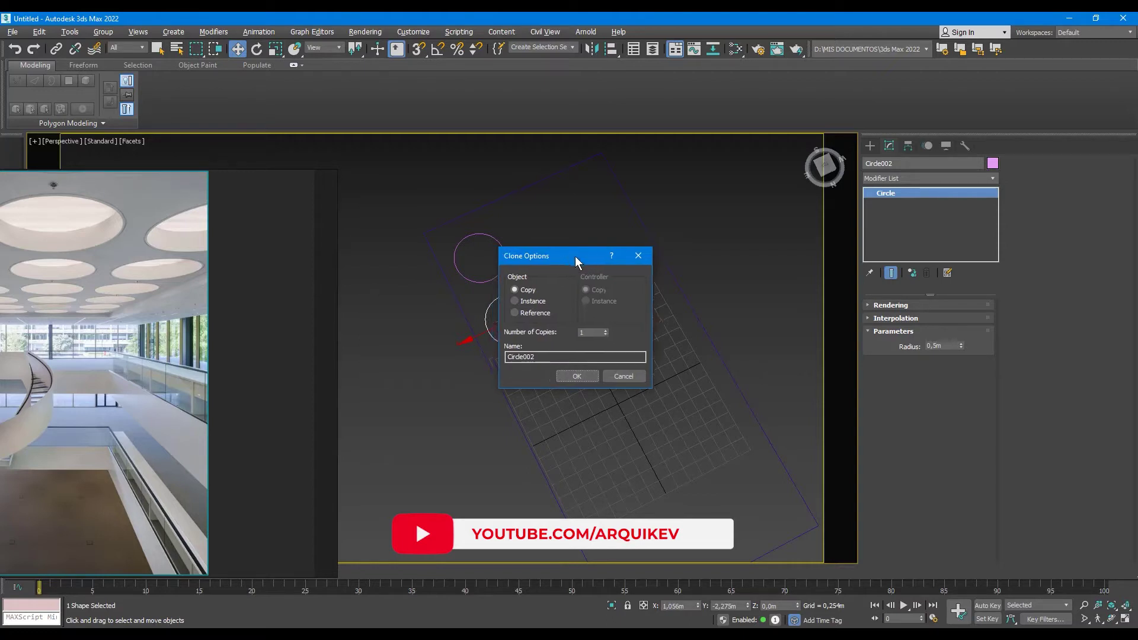
# - Create 10 copies of the circle in a row along the slab
pyautogui.moveTo(575, 256); pyautogui.dragTo(695, 239)
pyautogui.doubleClick(699, 315)
pyautogui.write('0')
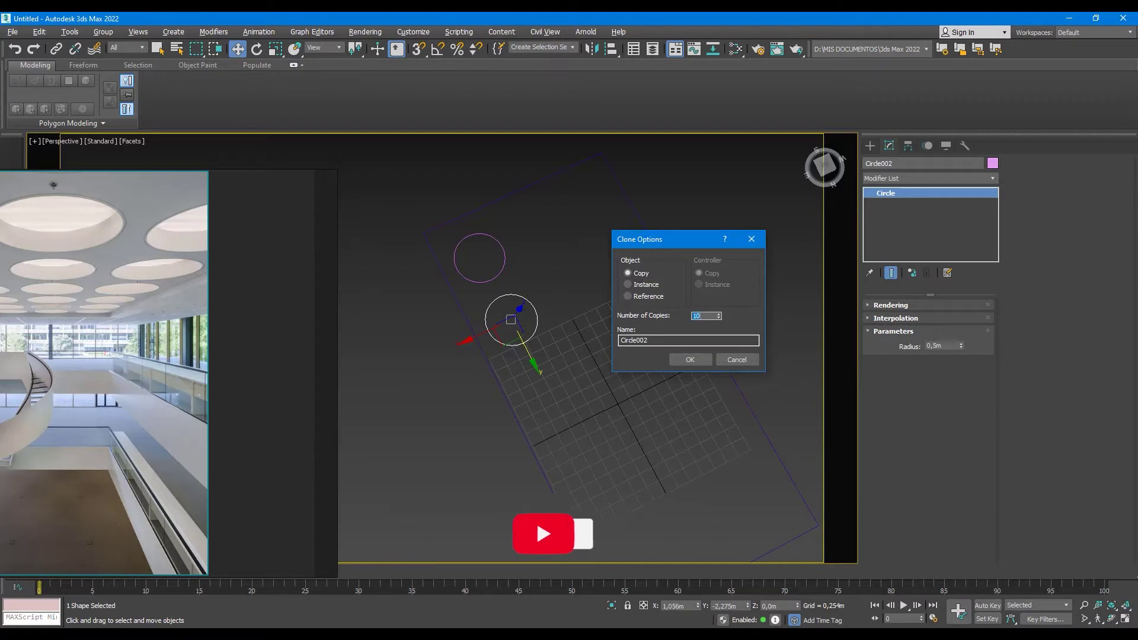
pyautogui.click(690, 360)
# - Zoom out and box-select the surplus circles past the slab's far end
pyautogui.scroll(-3, 505, 220)
pyautogui.scroll(1, 556, 280)
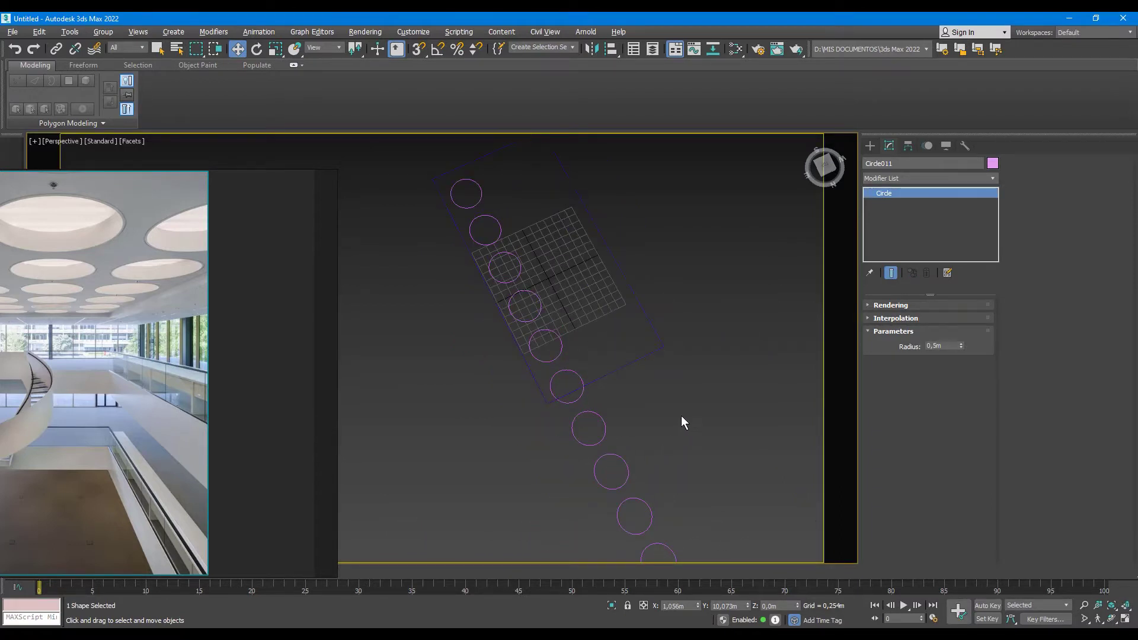
pyautogui.moveTo(681, 415); pyautogui.dragTo(598, 528)
pyautogui.scroll(-2, 615, 403)
pyautogui.moveTo(665, 401); pyautogui.dragTo(554, 483)
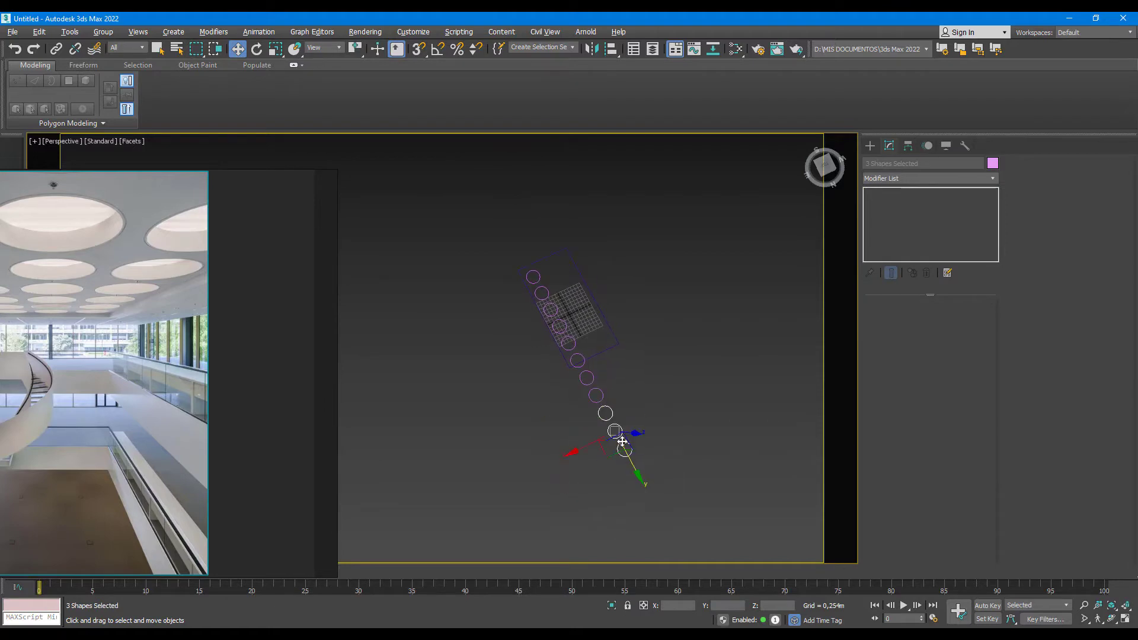
# - Delete the surplus circles, leaving five in the row, and reframe the view
pyautogui.press('Delete')
pyautogui.click(596, 394)
pyautogui.scroll(3, 615, 389)
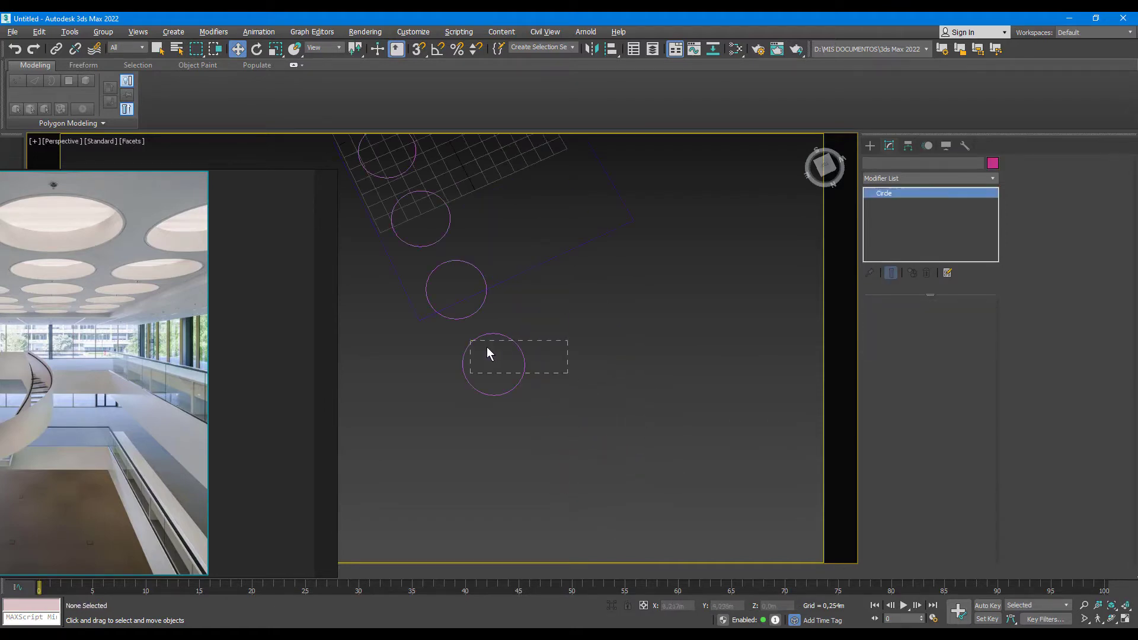
pyautogui.moveTo(560, 372); pyautogui.dragTo(483, 340)
pyautogui.scroll(-2, 460, 261)
pyautogui.moveTo(460, 261); pyautogui.dragTo(538, 358, button='middle')
pyautogui.scroll(2, 538, 359)
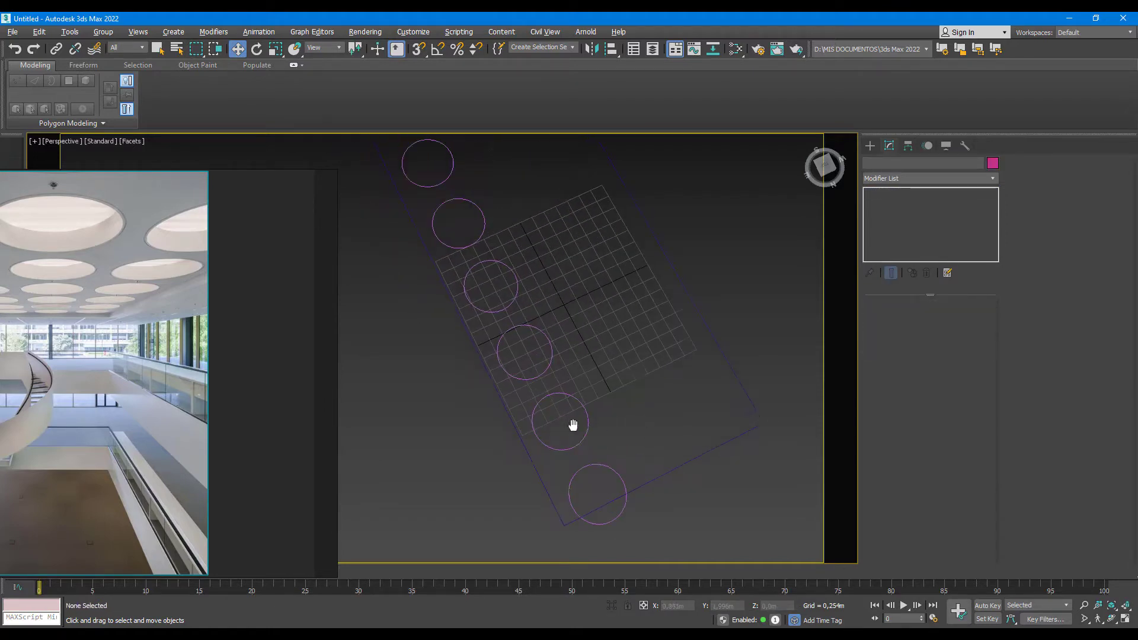
pyautogui.click(613, 471)
pyautogui.click(587, 371)
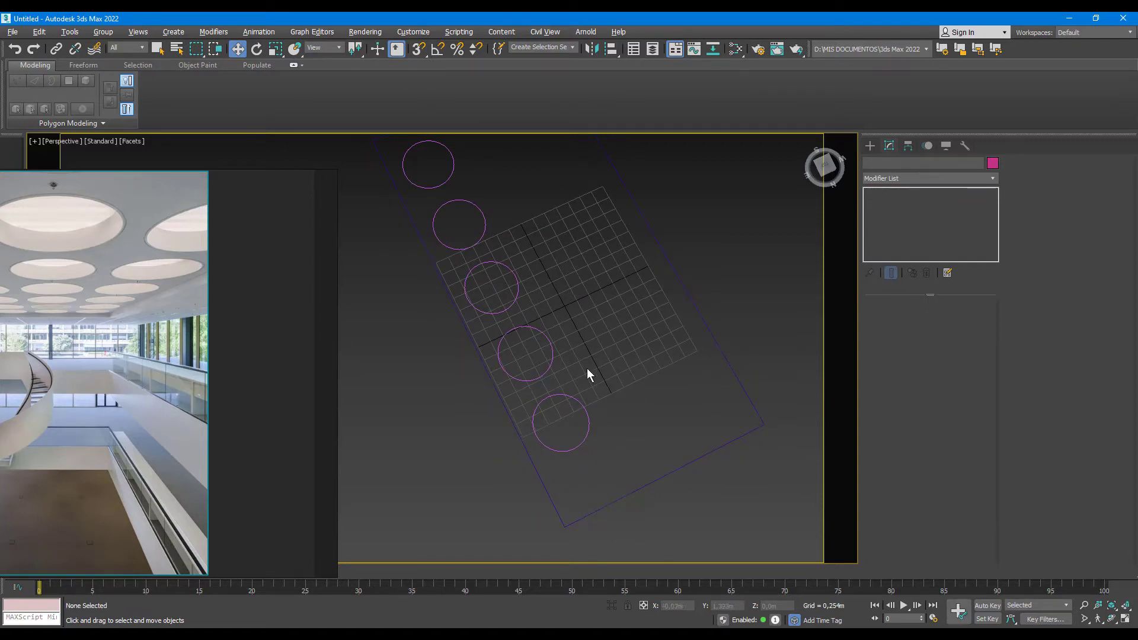
pyautogui.moveTo(586, 370)
pyautogui.keyDown('alt'); pyautogui.mouseDown(button='middle')
pyautogui.moveTo(538, 369)
pyautogui.moveTo(624, 219)
pyautogui.mouseUp(button='middle'); pyautogui.keyUp('alt')
# - Copy the five-circle row sideways twice, making three columns of fifteen holes
pyautogui.hotkey('ctrl', 'a')
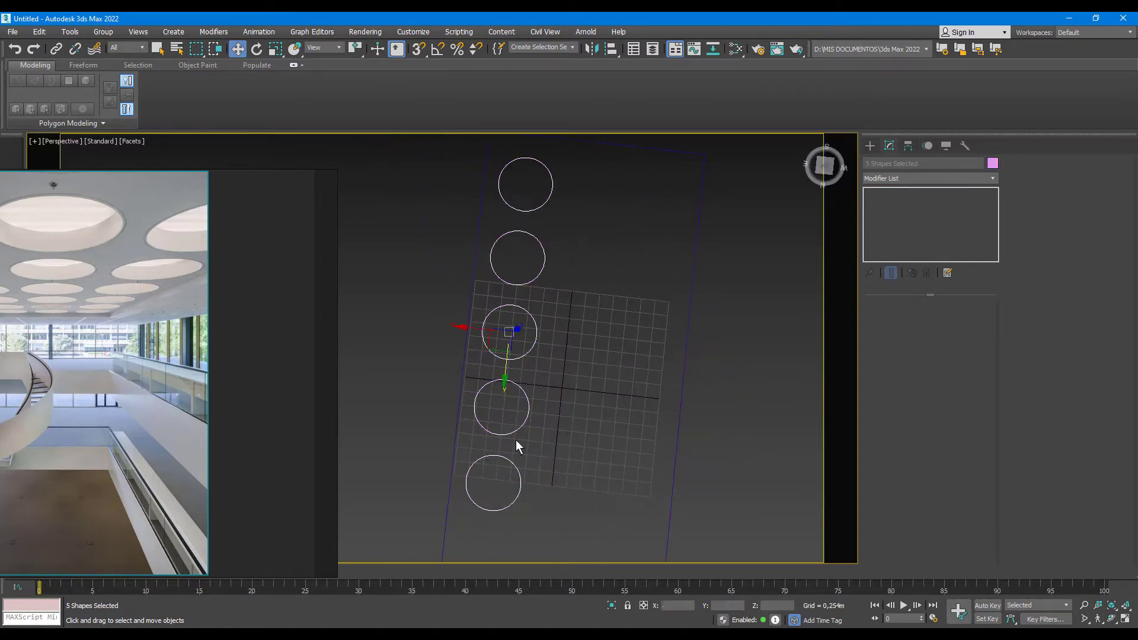
pyautogui.keyDown('alt'); pyautogui.moveTo(516, 439); pyautogui.dragTo(518, 372, button='middle'); pyautogui.keyUp('alt')
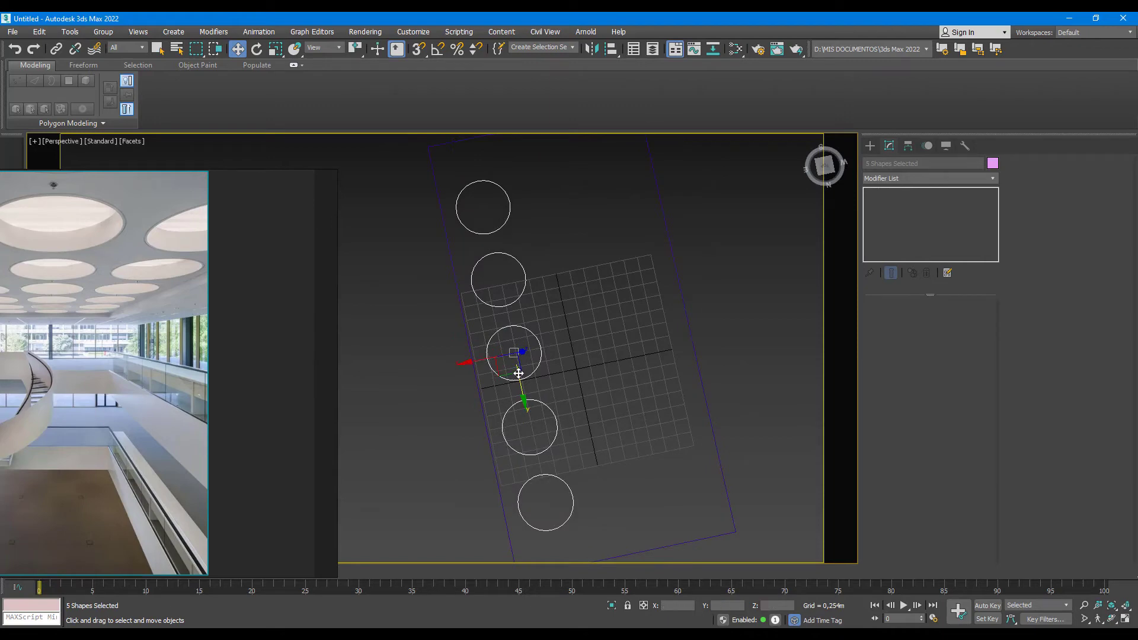
pyautogui.moveTo(479, 366)
pyautogui.mouseDown()
pyautogui.moveTo(559, 356)
pyautogui.moveTo(563, 342)
pyautogui.moveTo(639, 342)
pyautogui.mouseUp()
pyautogui.click(571, 376)
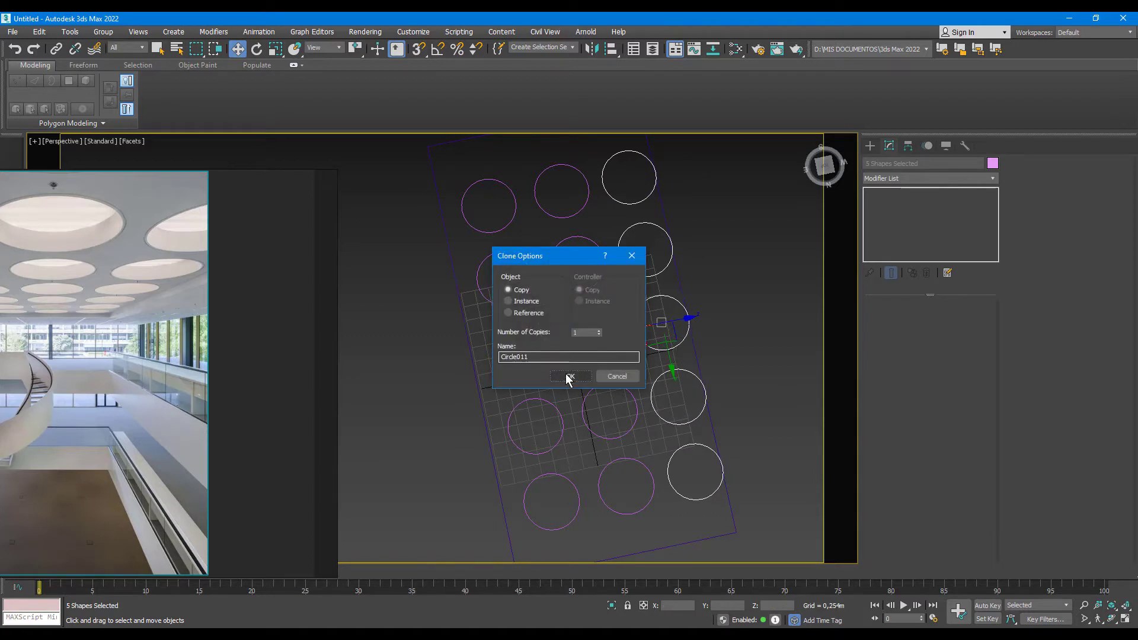
pyautogui.click(565, 375)
pyautogui.click(674, 222)
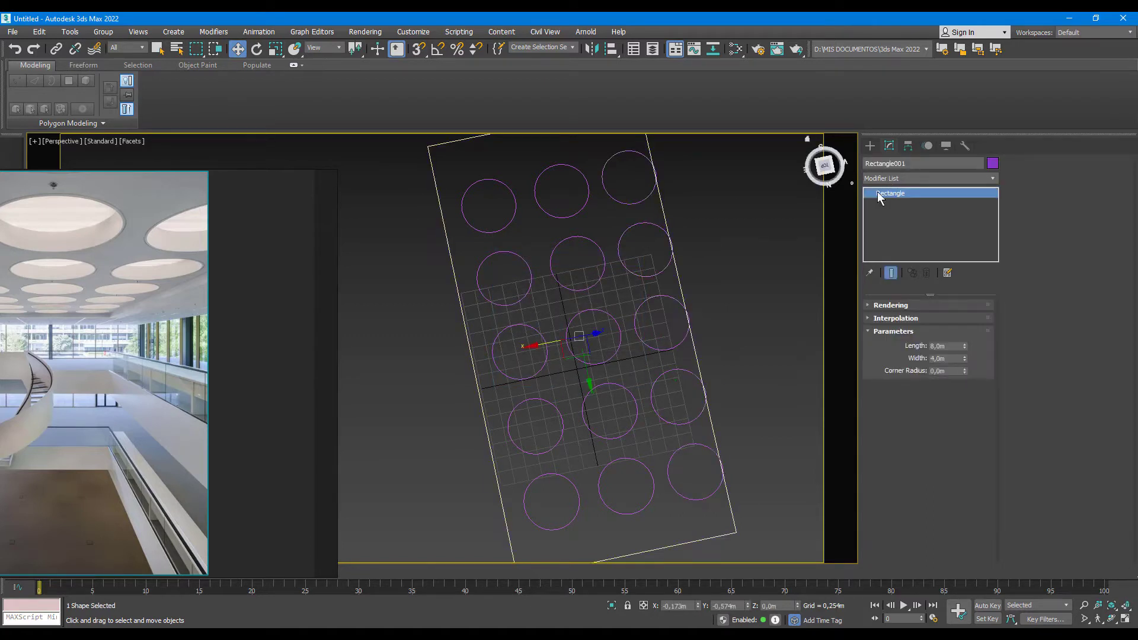
# - Set Rectangle001 width to 4,5 m and move it to Y 0, centered on the circles
pyautogui.moveTo(591, 274); pyautogui.dragTo(525, 283, button='middle')
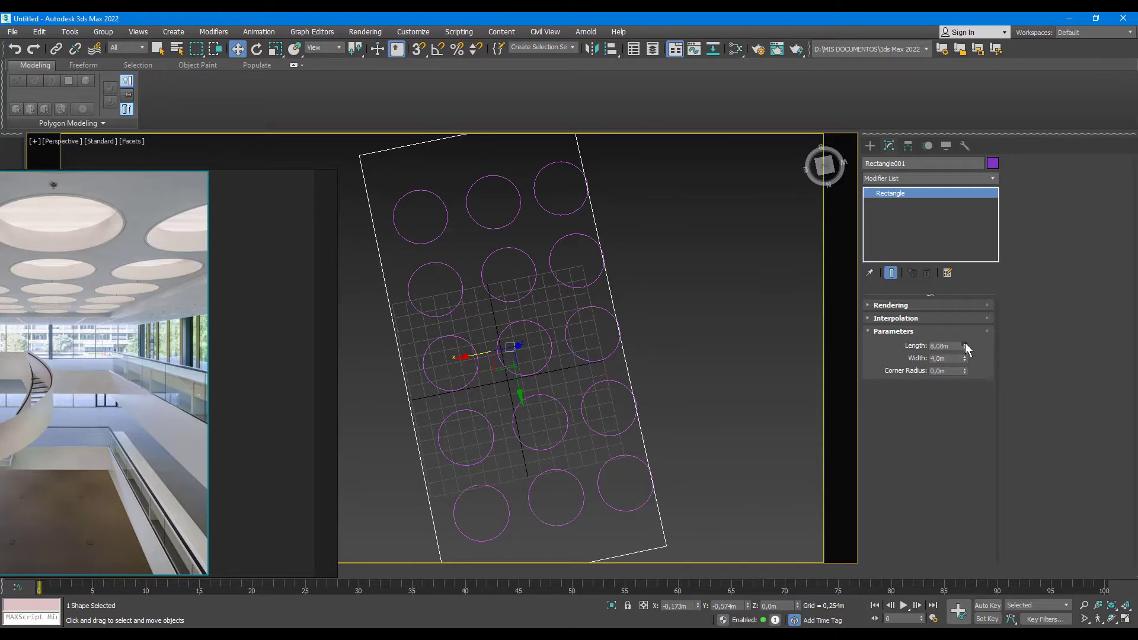
pyautogui.moveTo(963, 347); pyautogui.dragTo(963, 358)
pyautogui.click(959, 358)
pyautogui.write('4,5')
pyautogui.press('Return')
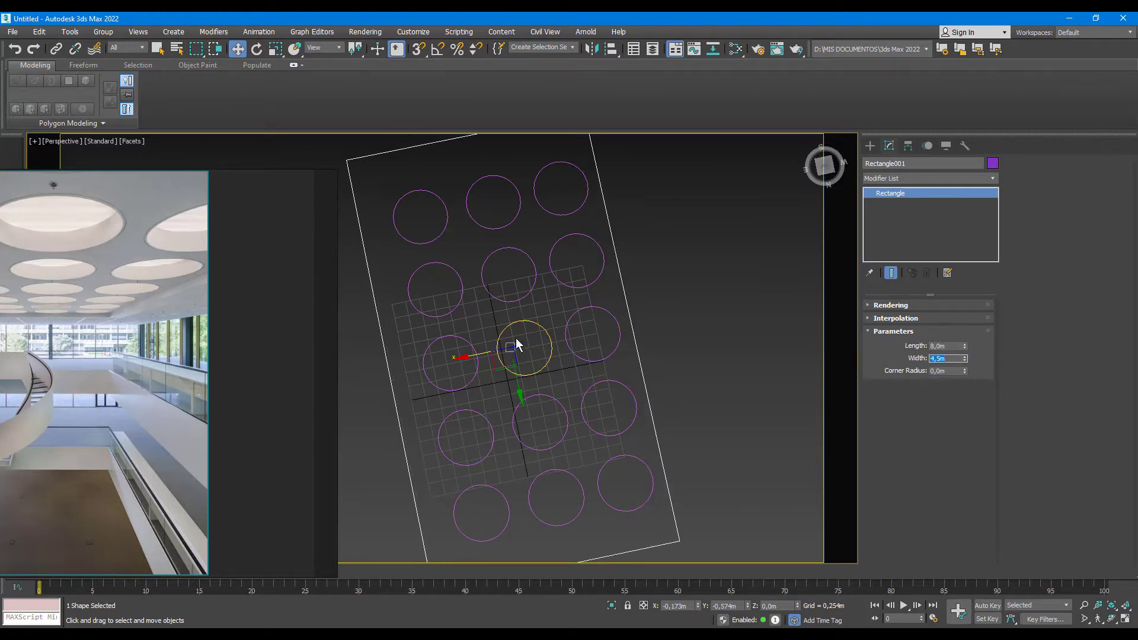
pyautogui.moveTo(491, 350); pyautogui.dragTo(500, 349)
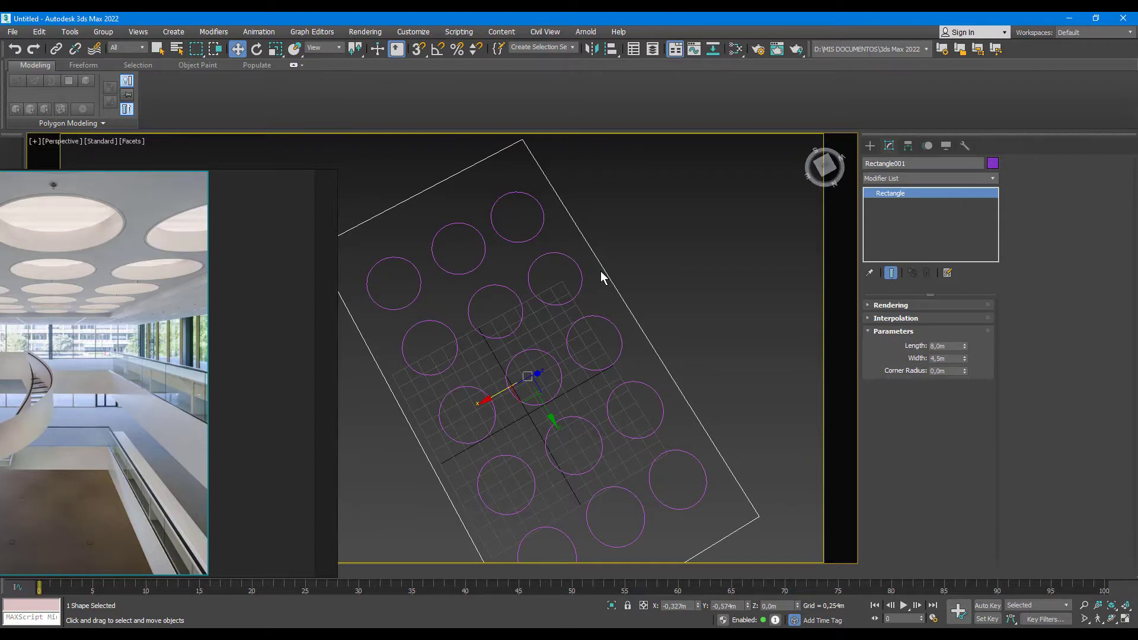
pyautogui.click(899, 180)
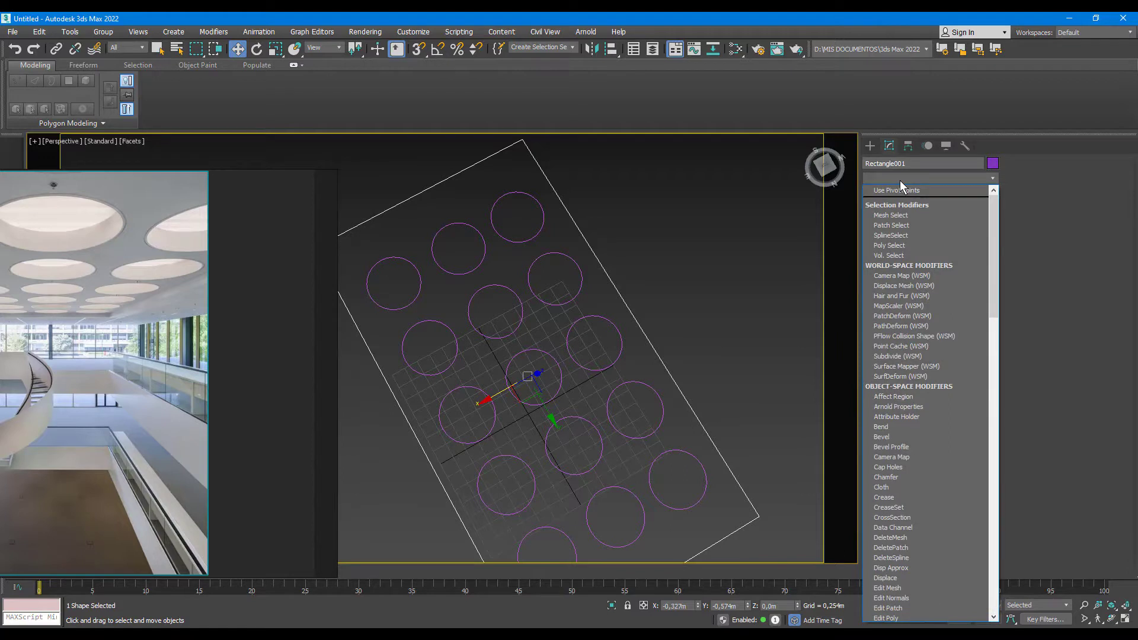
pyautogui.click(900, 180)
# - Convert Rectangle001 to an Editable Spline and enable Attach
pyautogui.rightClick(903, 196)
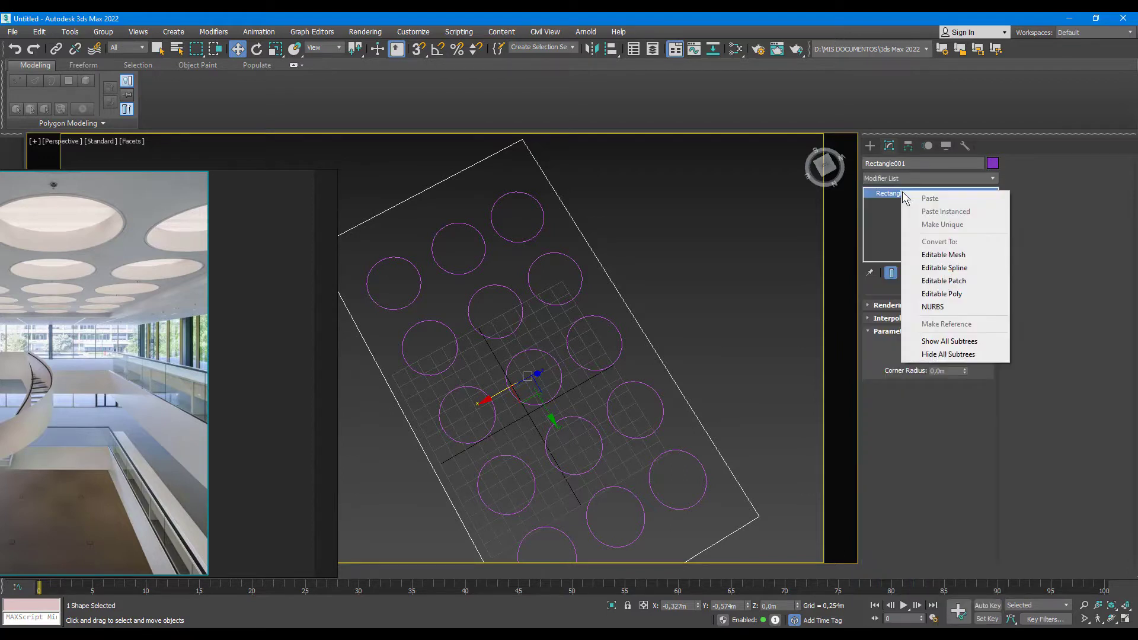
pyautogui.click(940, 268)
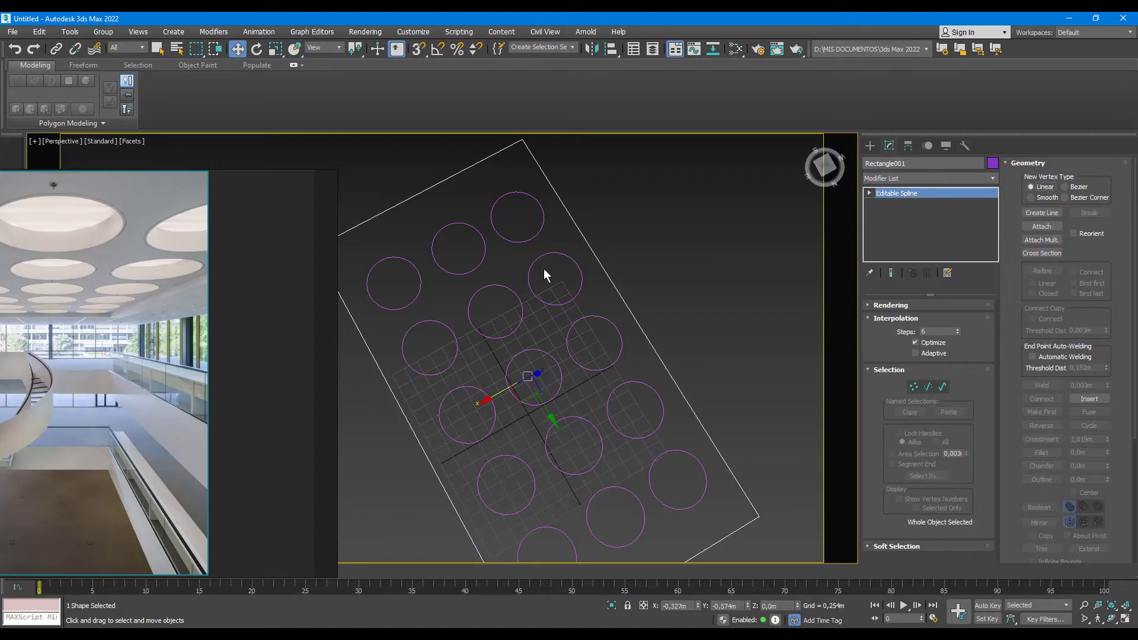
pyautogui.click(1038, 230)
pyautogui.click(1039, 228)
# - Attach all fifteen circles to the outline, then reselect the combined shape
pyautogui.click(404, 264)
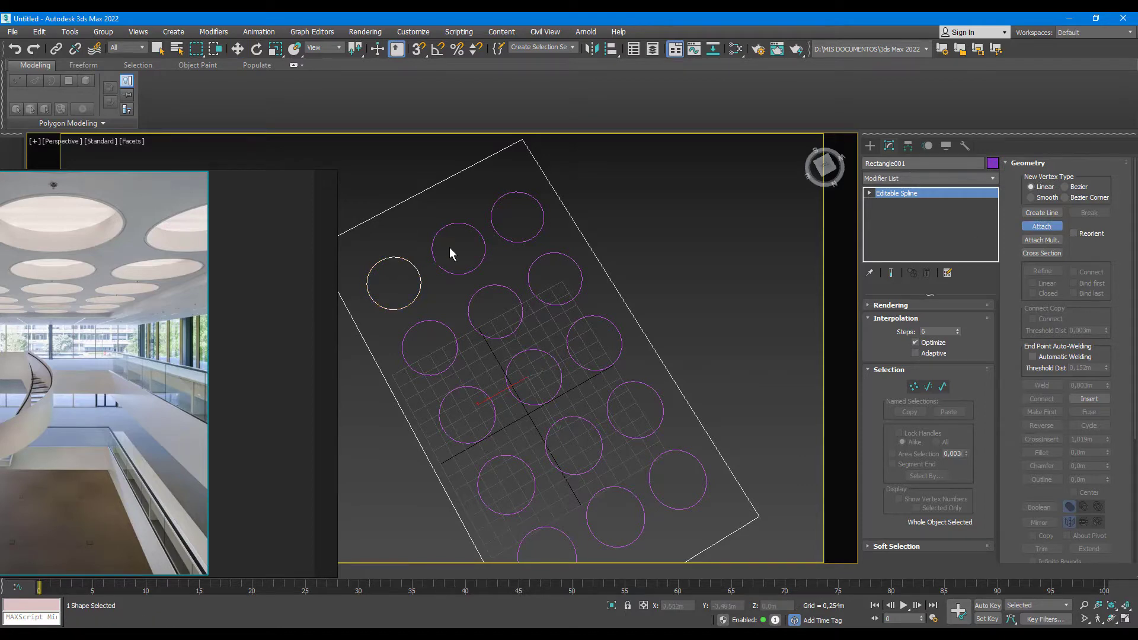
pyautogui.click(500, 217)
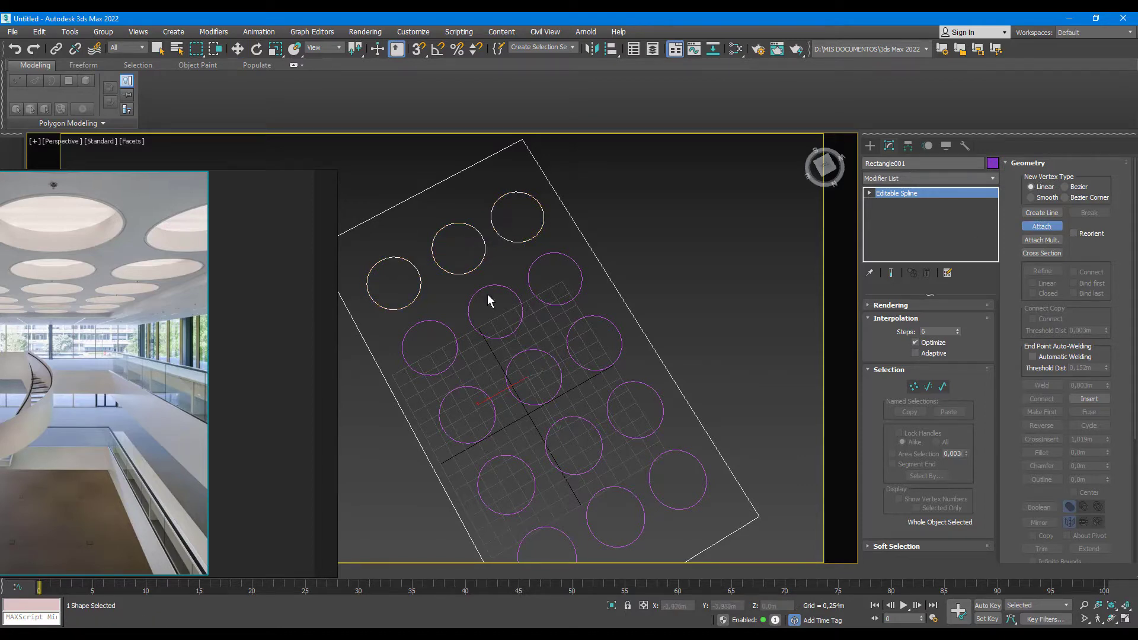
pyautogui.click(441, 321)
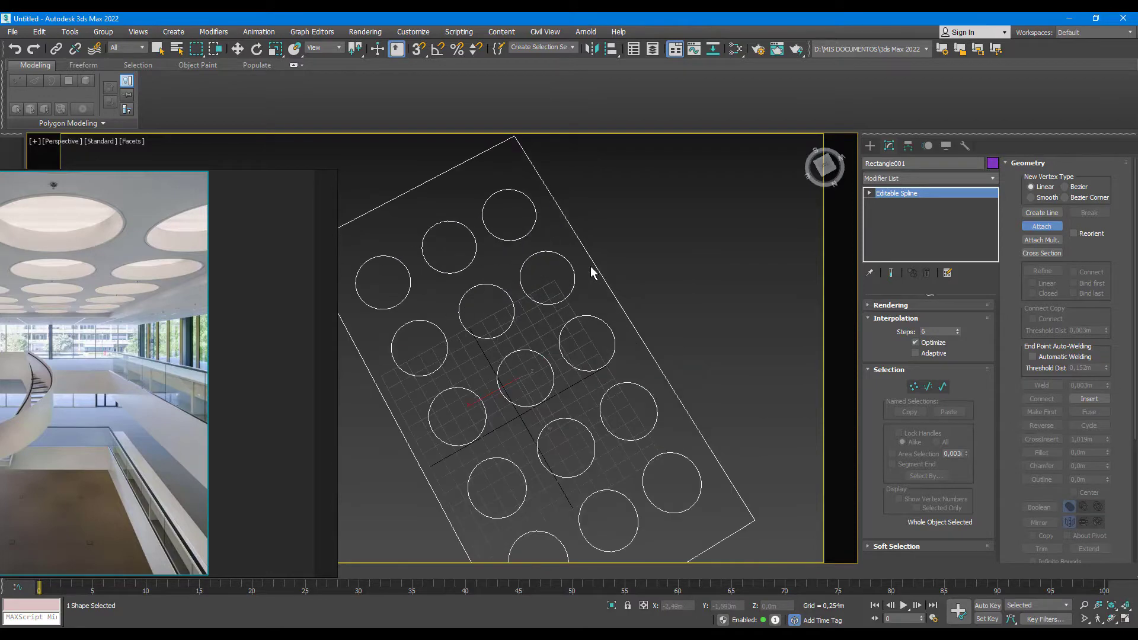
pyautogui.scroll(-3, 590, 266)
pyautogui.keyDown('alt'); pyautogui.moveTo(591, 266); pyautogui.dragTo(541, 255, button='middle'); pyautogui.keyUp('alt')
pyautogui.press('w')
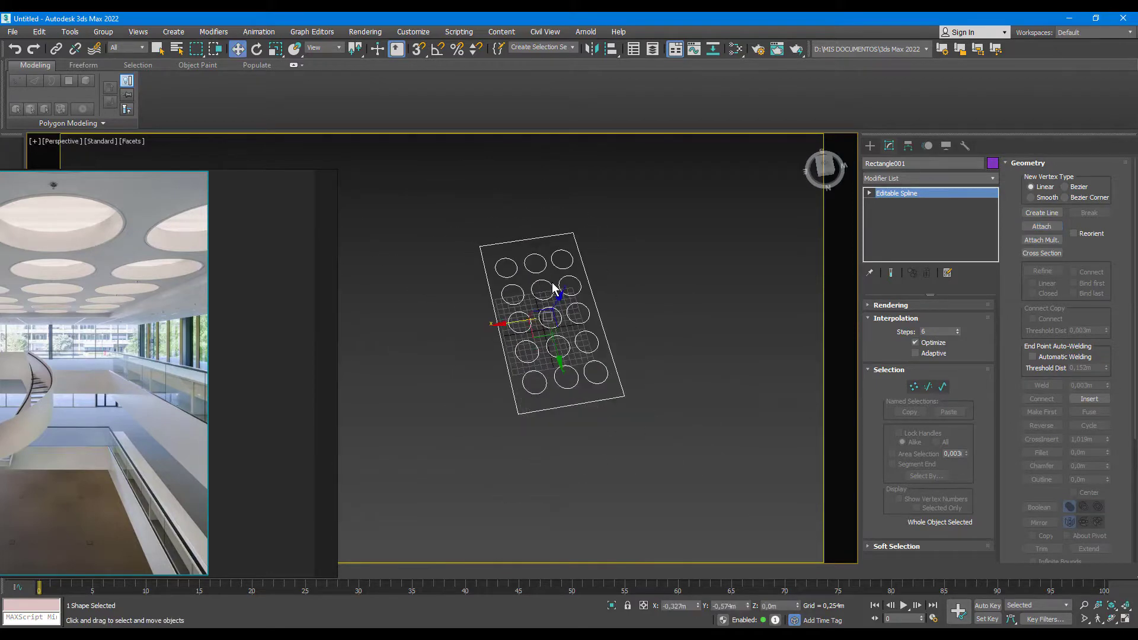
pyautogui.click(582, 260)
pyautogui.scroll(5, 562, 262)
pyautogui.scroll(3, 585, 254)
pyautogui.click(585, 254)
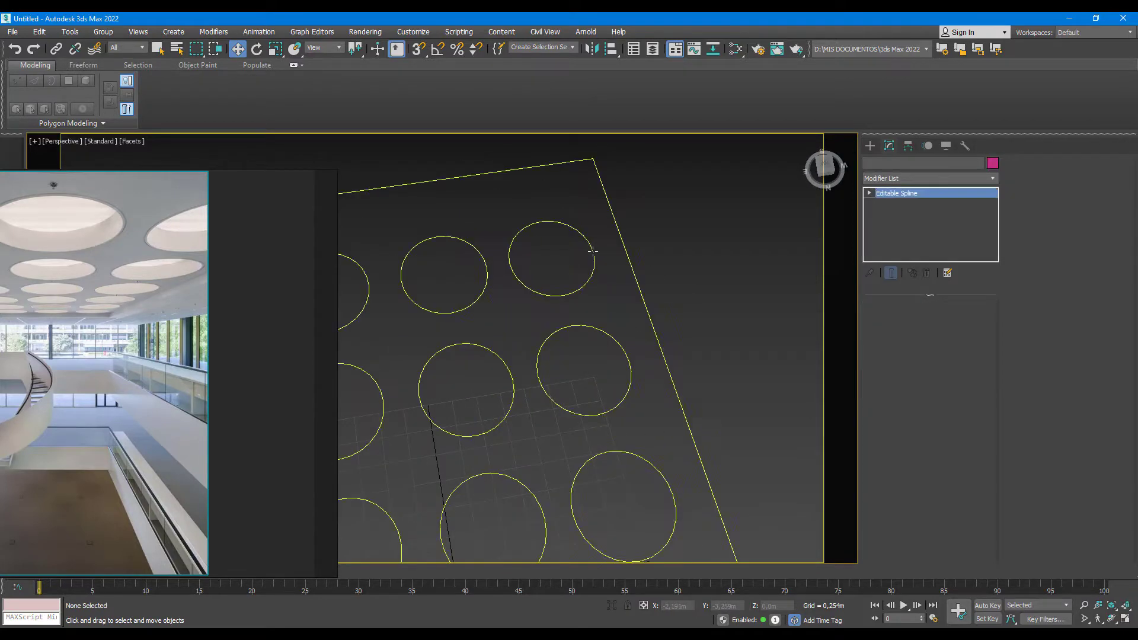
# - Enable Adaptive interpolation on the combined spline so the circular holes become smooth
pyautogui.moveTo(1111, 283); pyautogui.dragTo(1112, 284)
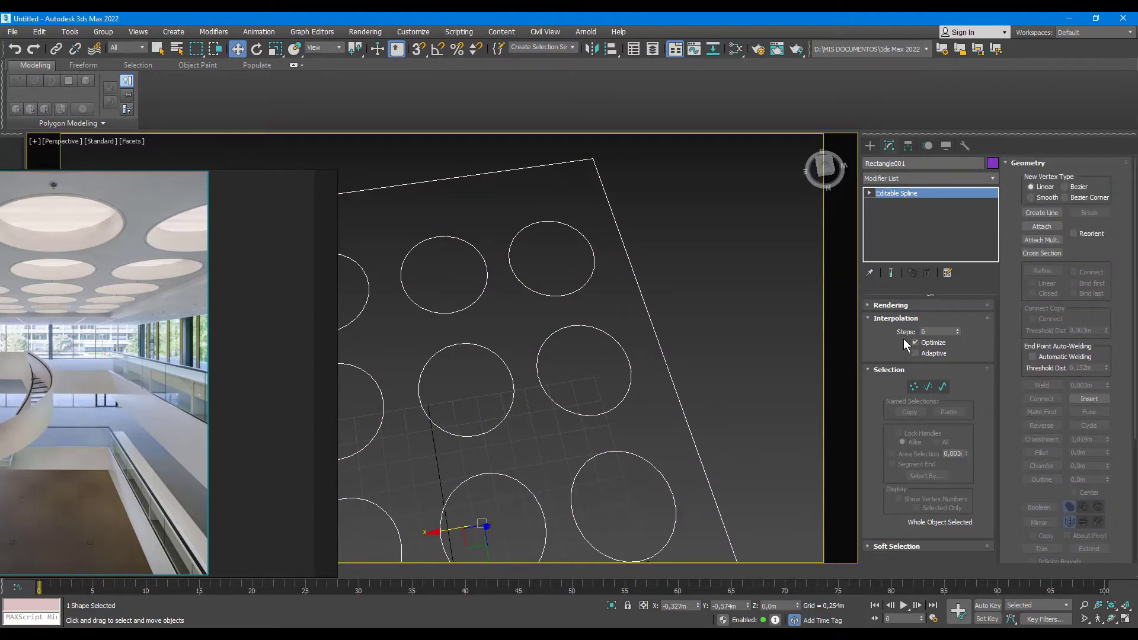
pyautogui.scroll(3, 505, 229)
pyautogui.scroll(3, 516, 237)
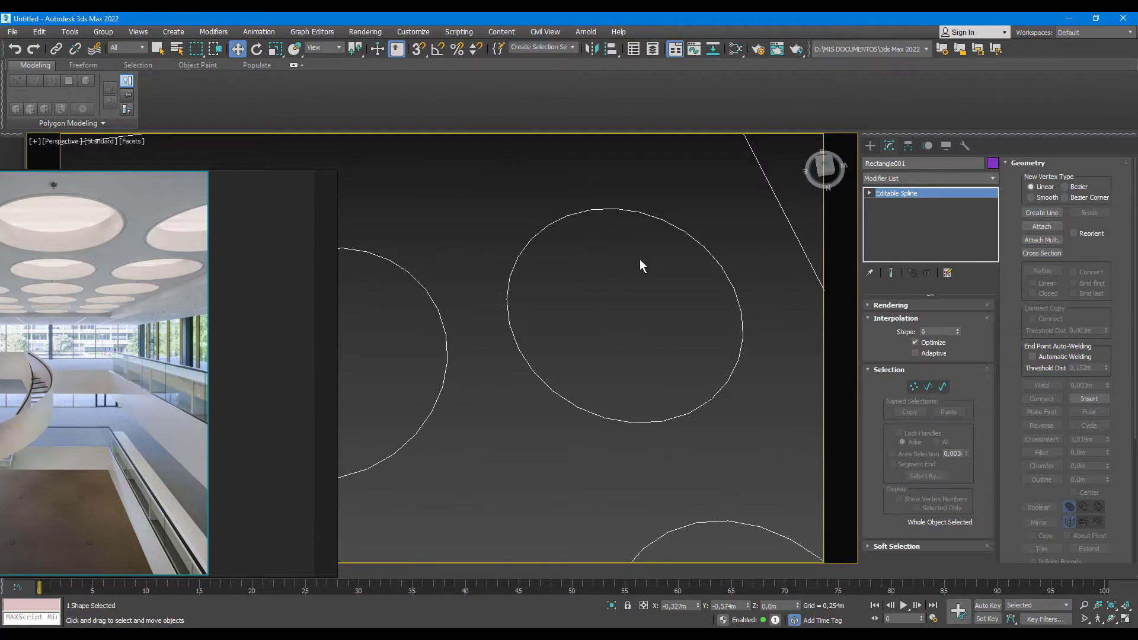
pyautogui.scroll(3, 640, 260)
pyautogui.scroll(2, 530, 187)
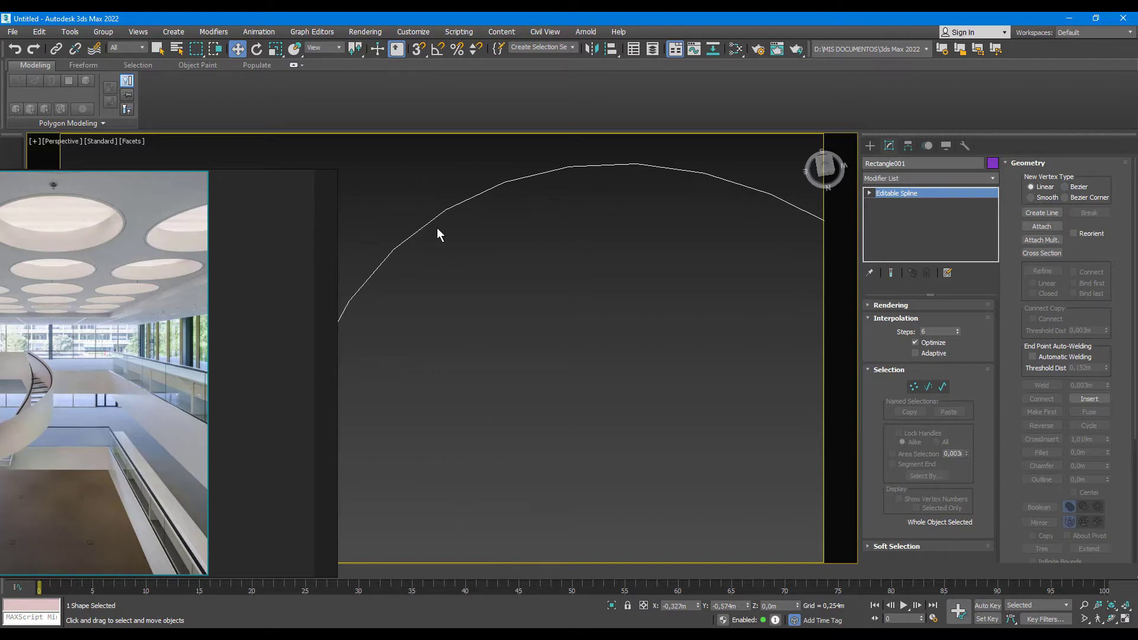
pyautogui.click(926, 354)
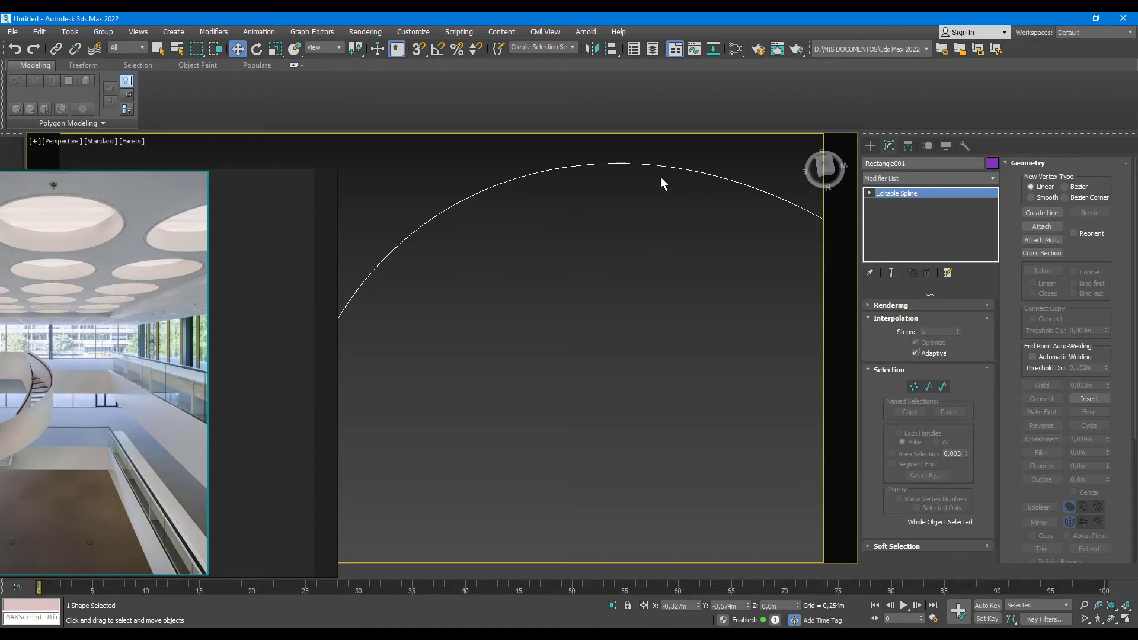
pyautogui.scroll(-4, 641, 189)
pyautogui.scroll(-3, 584, 209)
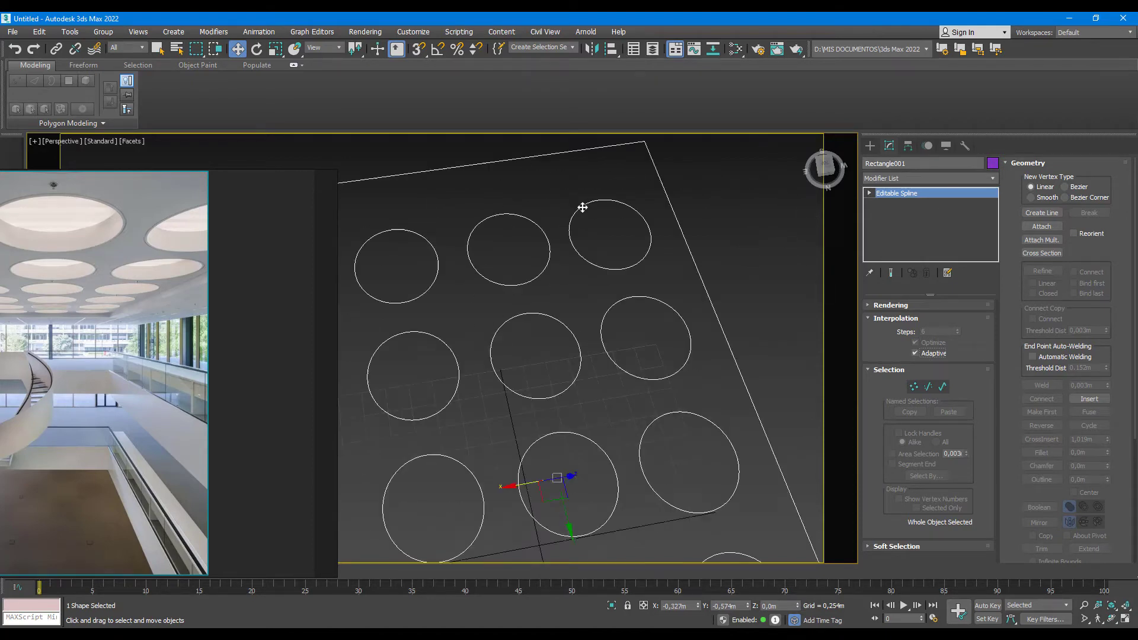
pyautogui.scroll(-2, 585, 208)
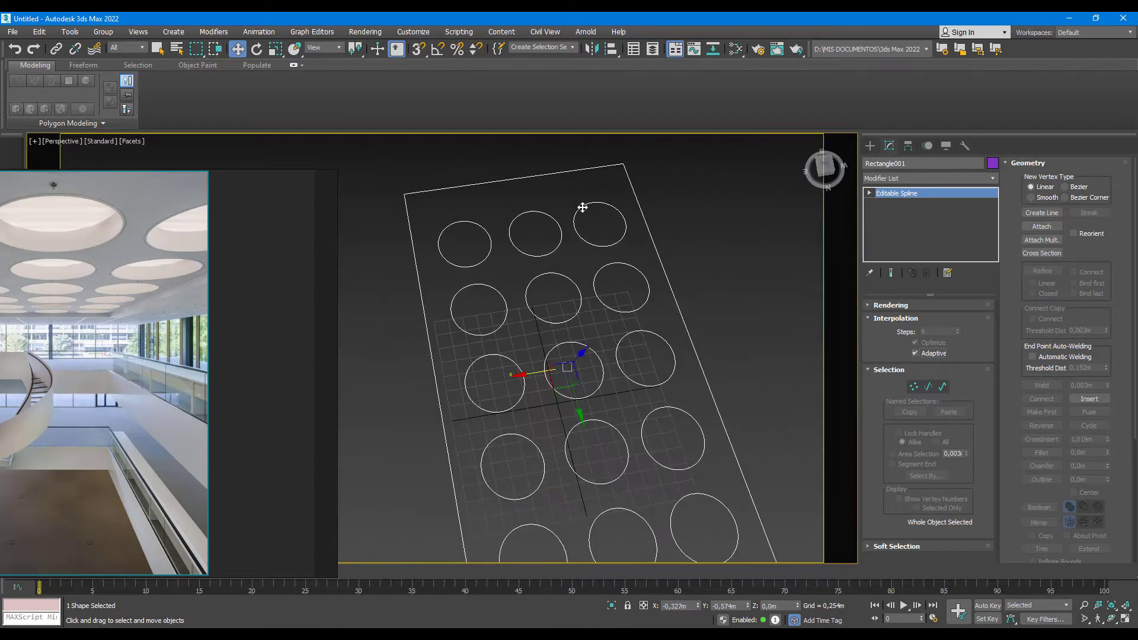
# - Add an Edit Poly modifier, turning the outline into a flat slab with fifteen holes
pyautogui.click(898, 180)
pyautogui.press('e')
pyautogui.click(919, 220)
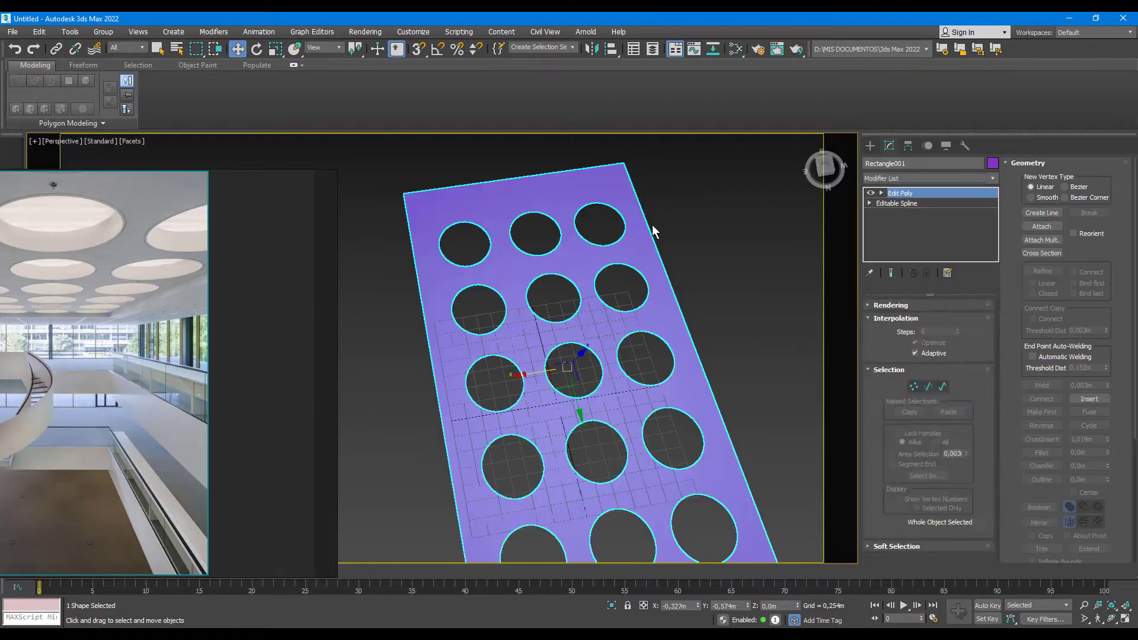
pyautogui.scroll(4, 533, 208)
pyautogui.scroll(-2, 524, 221)
pyautogui.scroll(-4, 524, 220)
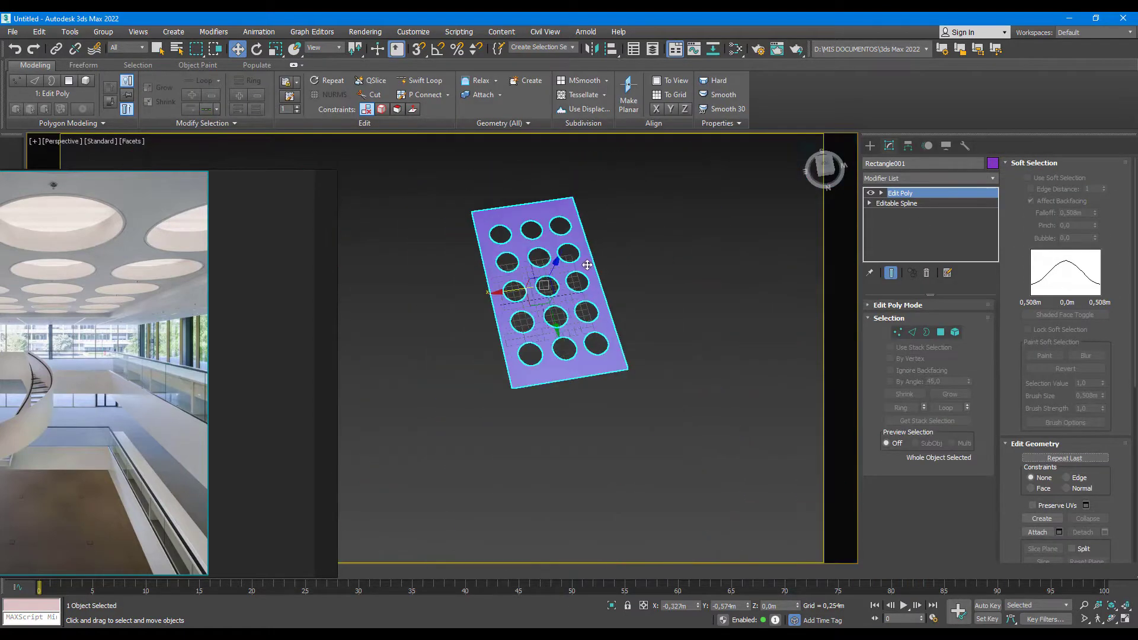
pyautogui.keyDown('alt'); pyautogui.moveTo(589, 264); pyautogui.dragTo(540, 245, button='middle'); pyautogui.keyUp('alt')
# - Enter Border sub-object mode and select the top hole's border
pyautogui.scroll(3, 572, 213)
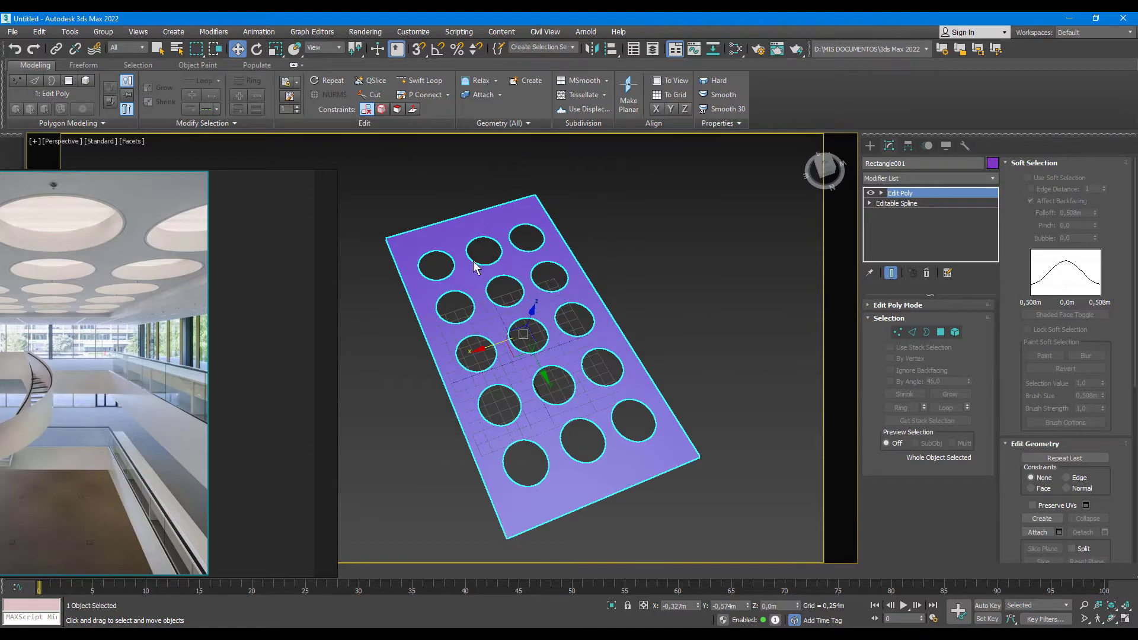
pyautogui.scroll(2, 452, 230)
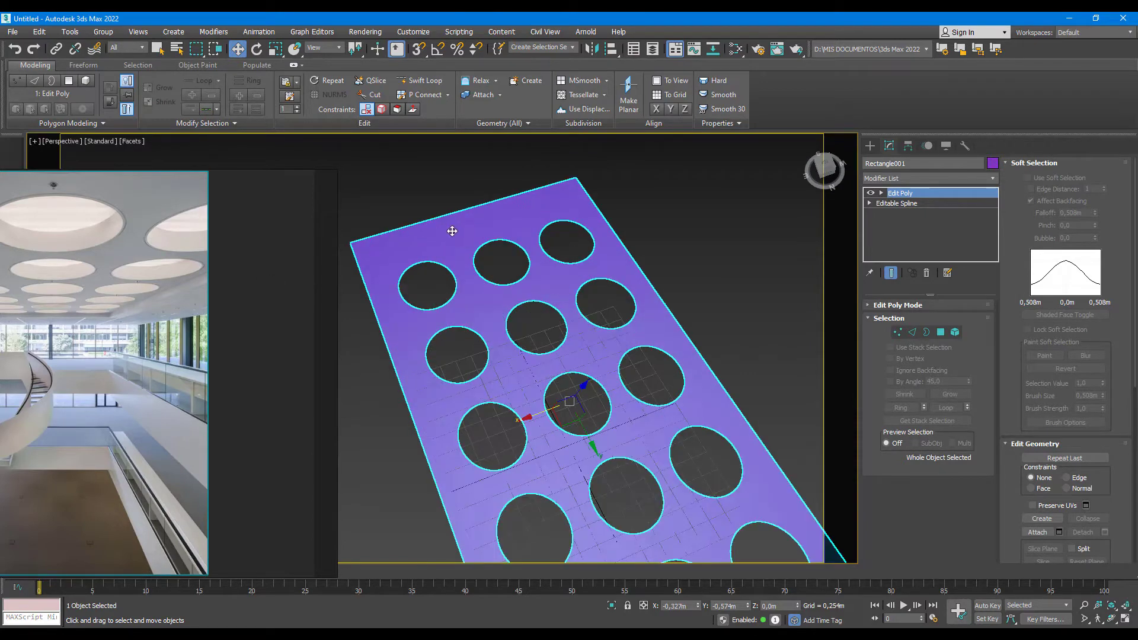
pyautogui.scroll(3, 493, 255)
pyautogui.scroll(3, 532, 262)
pyautogui.scroll(-3, 544, 259)
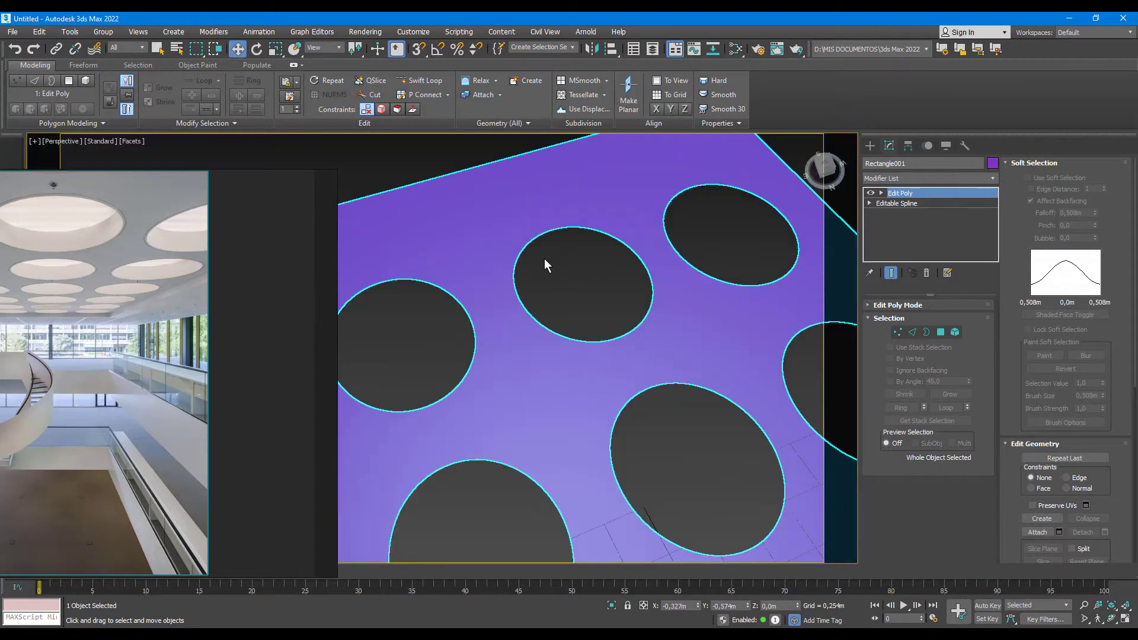
pyautogui.scroll(-3, 544, 259)
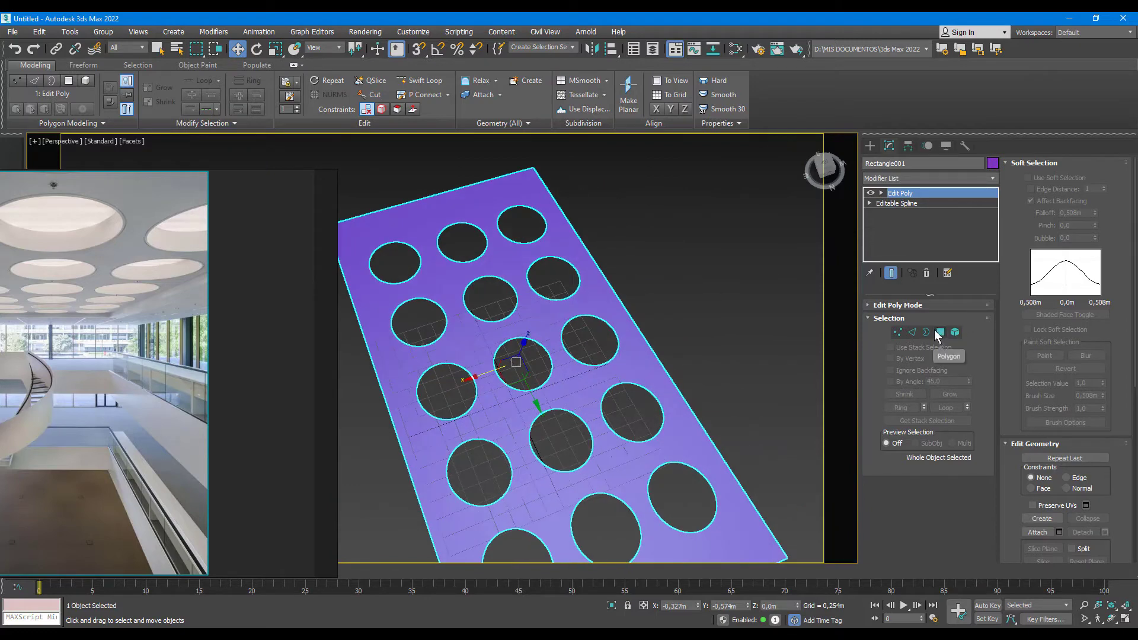
pyautogui.click(927, 332)
pyautogui.click(522, 207)
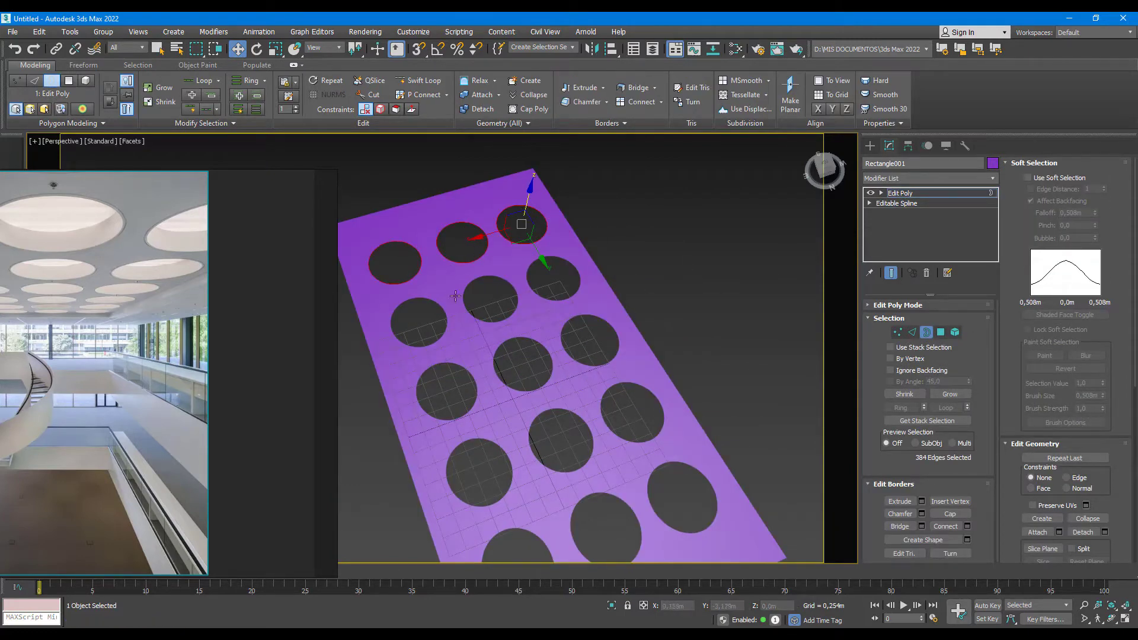
# - Marquee-select the borders of all the slab's holes and switch to Edge mode, keeping them selected
pyautogui.scroll(-5, 485, 259)
pyautogui.moveTo(674, 174); pyautogui.dragTo(415, 422)
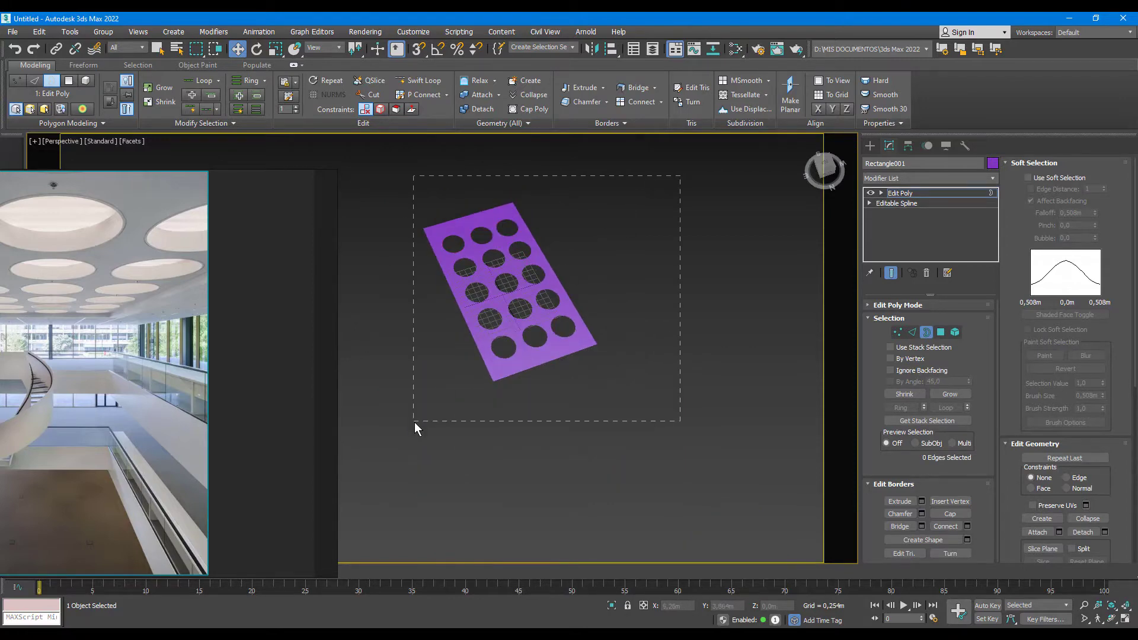
pyautogui.scroll(4, 526, 334)
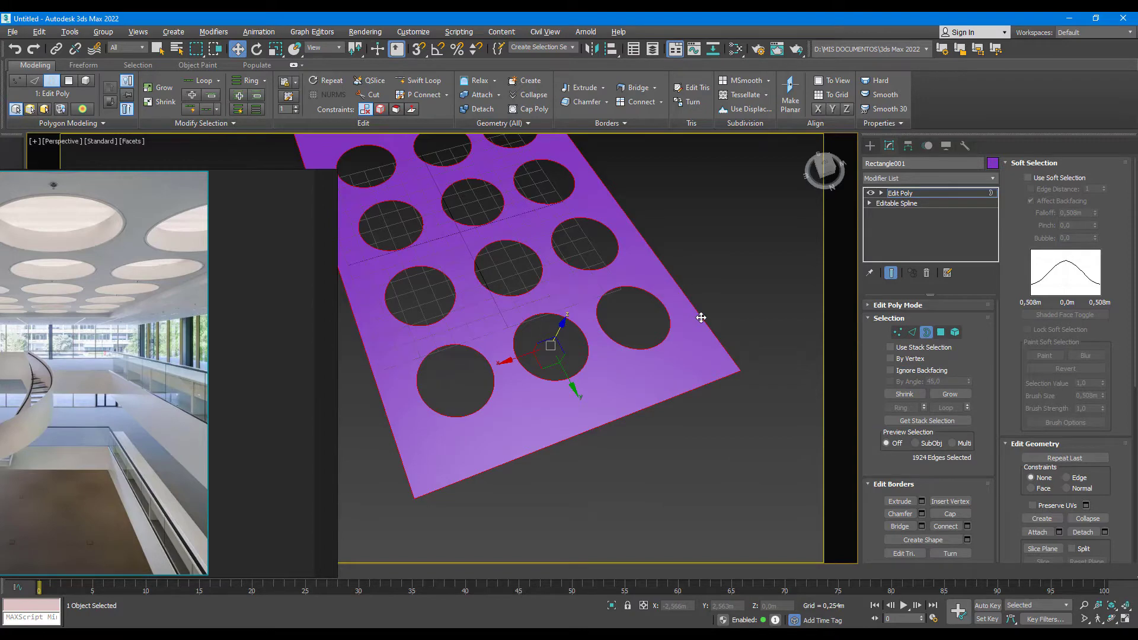
pyautogui.scroll(-3, 626, 310)
pyautogui.scroll(-2, 599, 273)
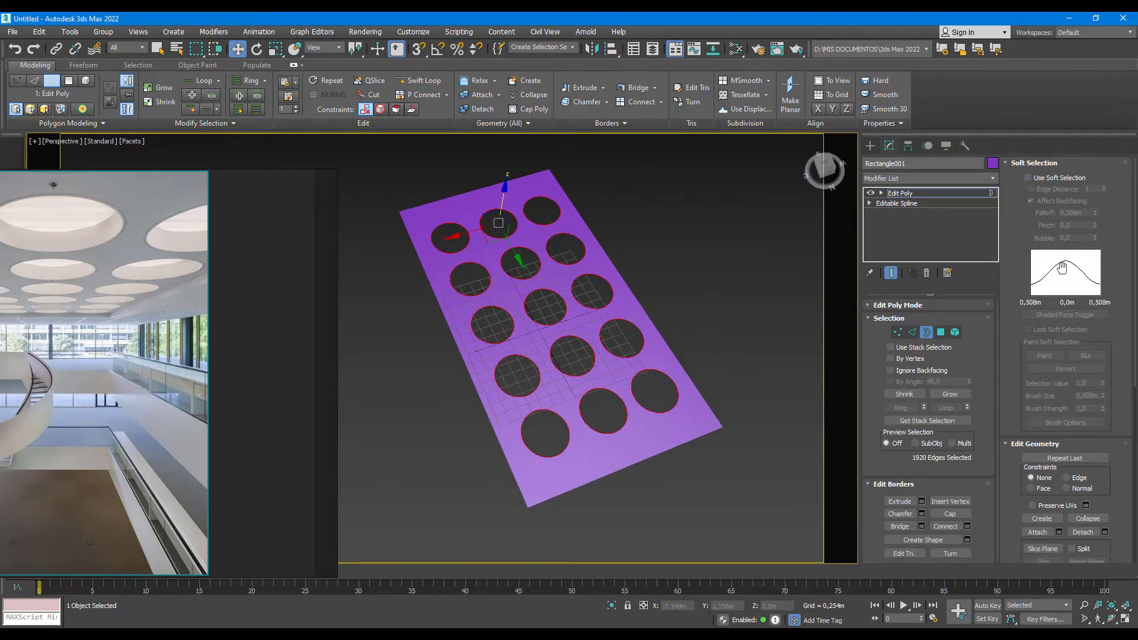
pyautogui.scroll(-5, 1037, 405)
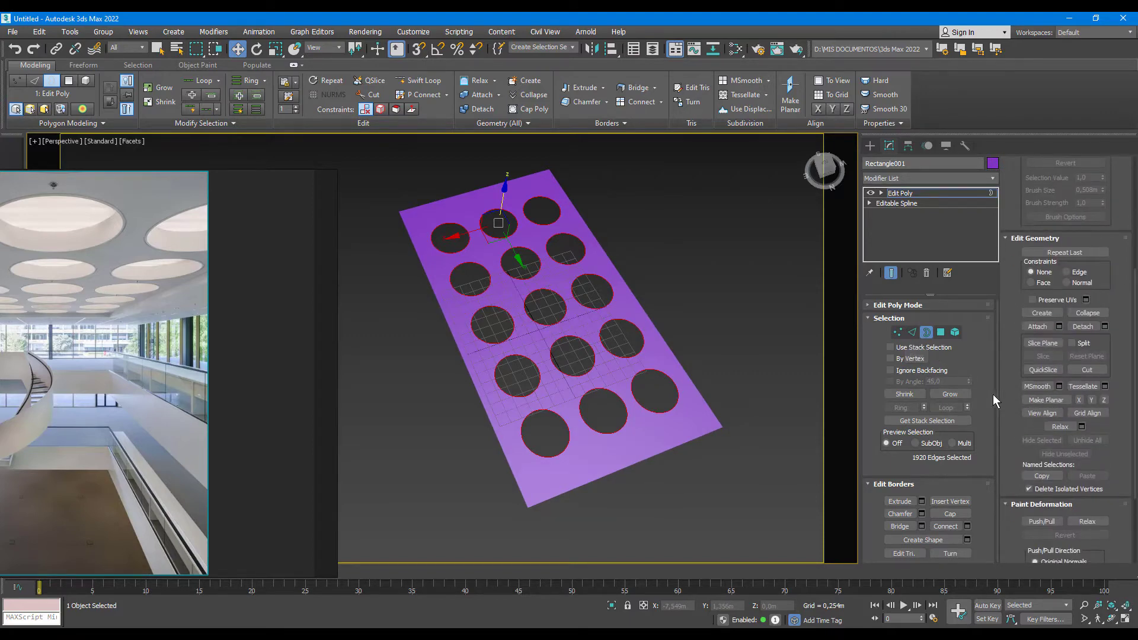
pyautogui.scroll(-3, 997, 331)
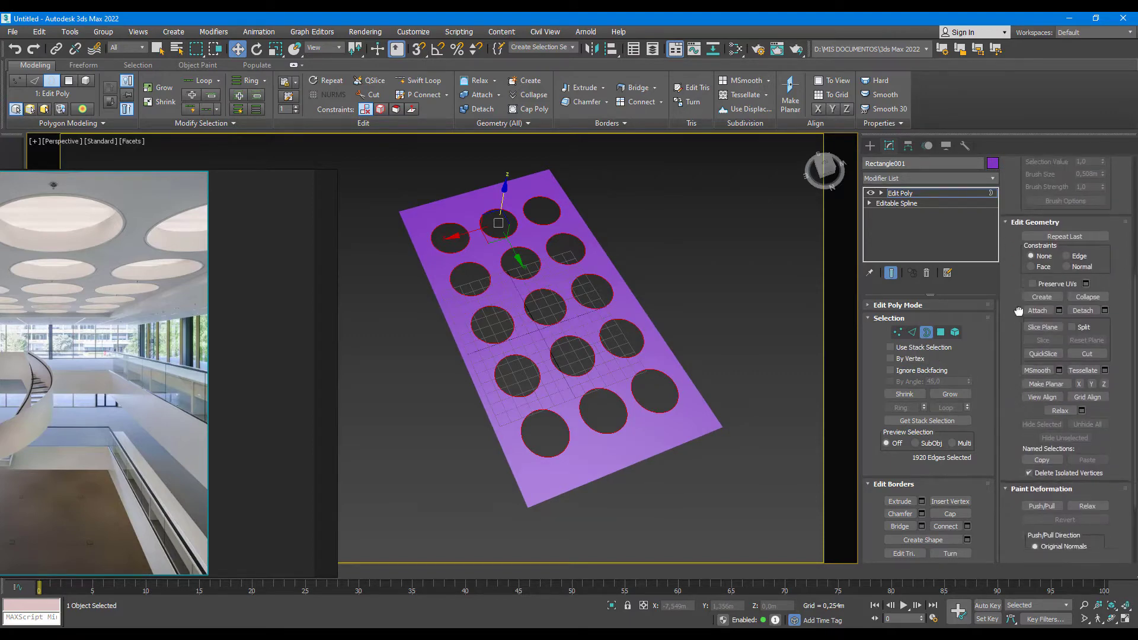
pyautogui.click(912, 333)
# - Create Shape001 from the selected hole edges, then exit sub-object level
pyautogui.scroll(-2, 1113, 251)
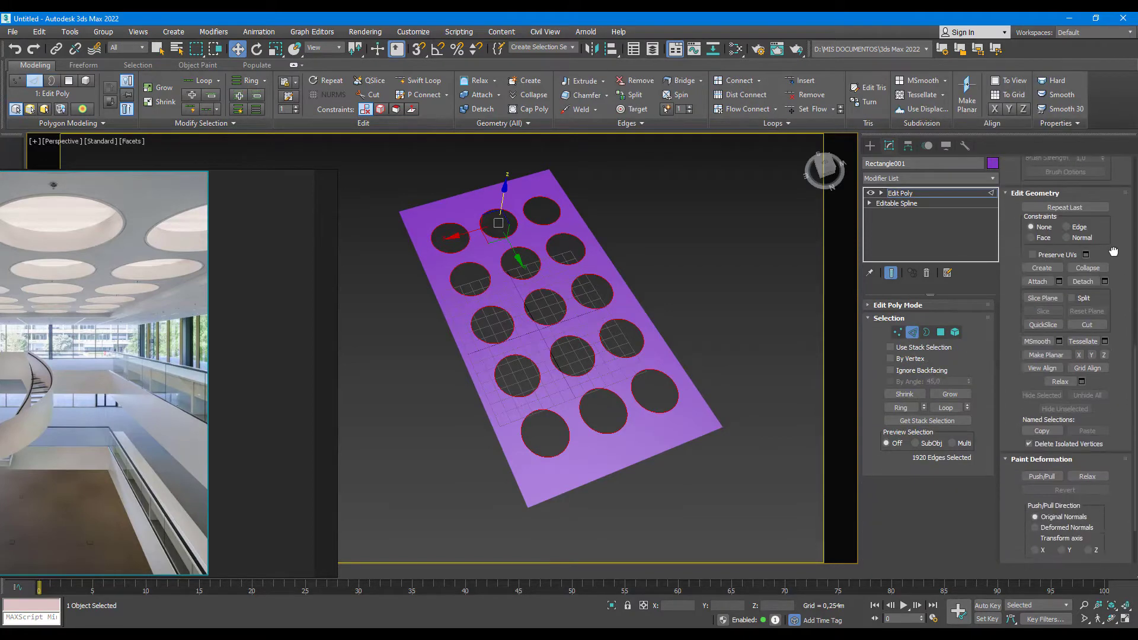
pyautogui.scroll(3, 1112, 254)
pyautogui.scroll(3, 1104, 263)
pyautogui.scroll(2, 1095, 272)
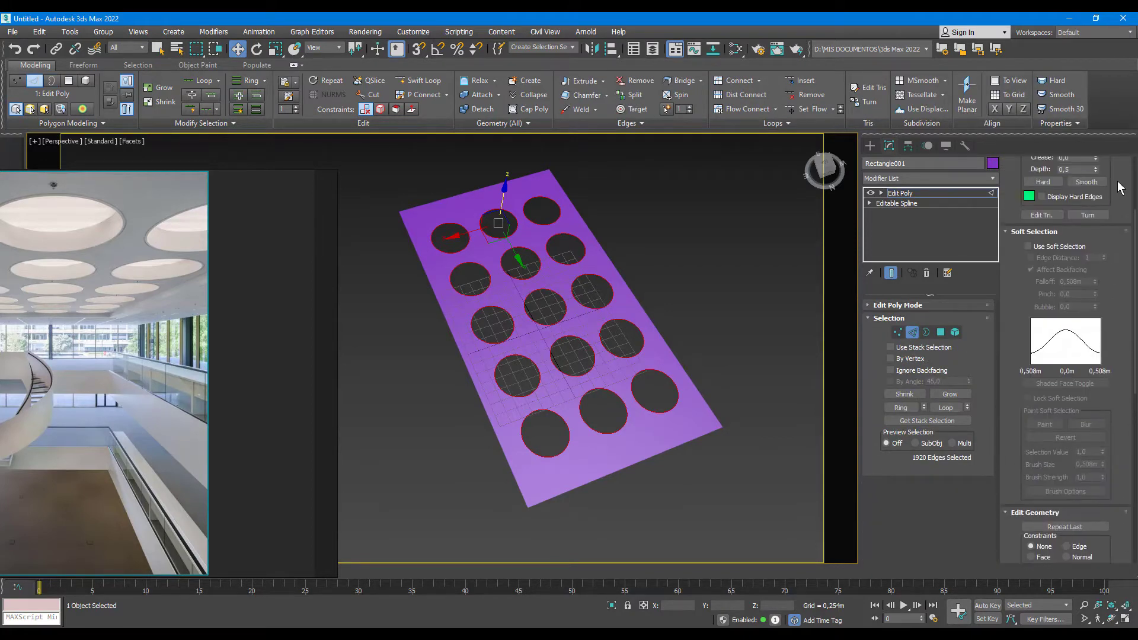
pyautogui.scroll(3, 1117, 202)
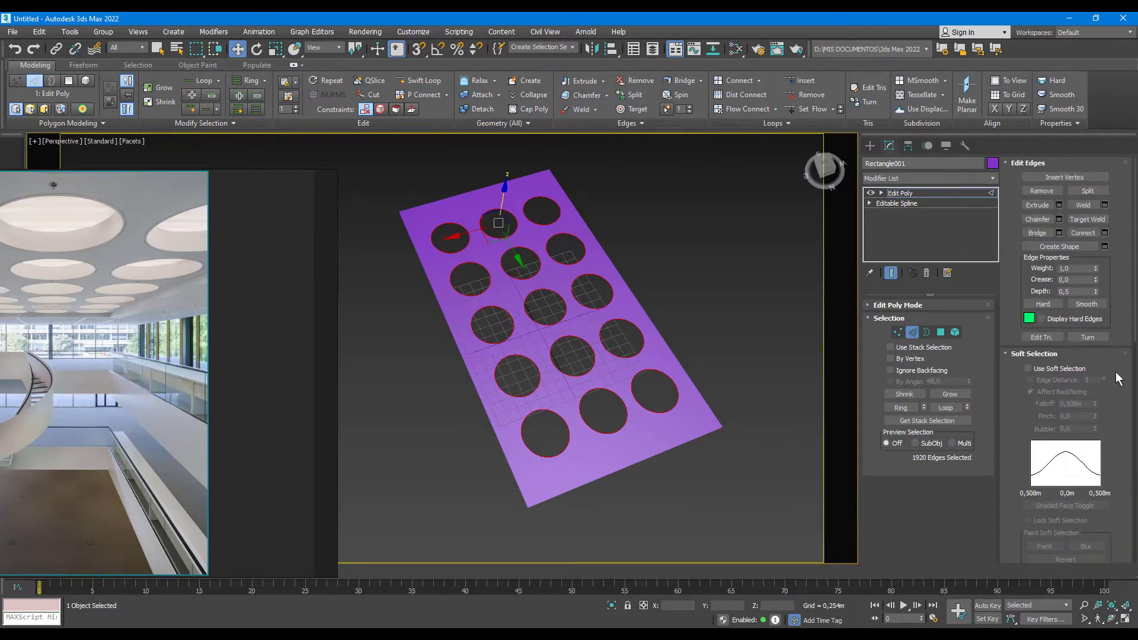
pyautogui.click(1105, 246)
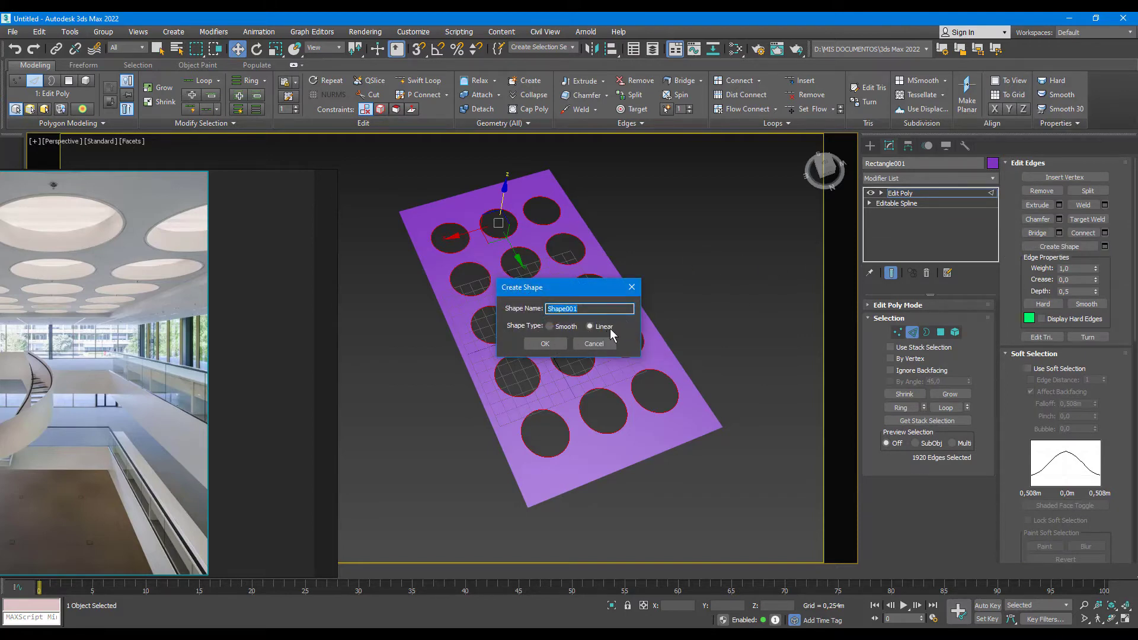
pyautogui.click(550, 342)
pyautogui.scroll(5, 489, 212)
pyautogui.click(913, 332)
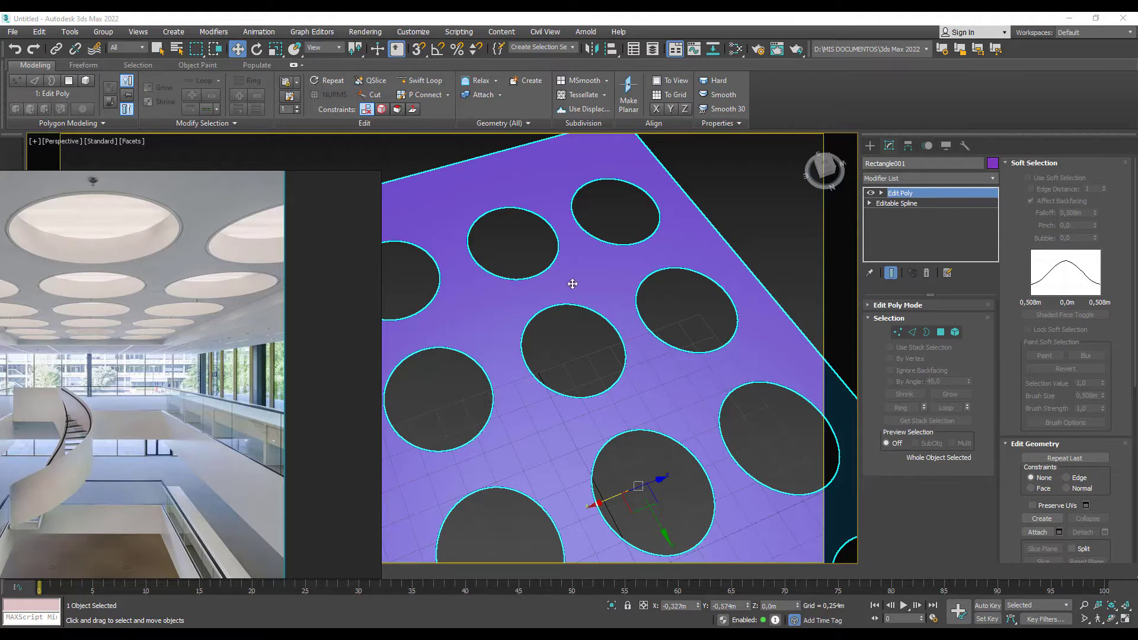
# - Add a Shell modifier to the Rectangle001 slab
pyautogui.scroll(-2, 572, 284)
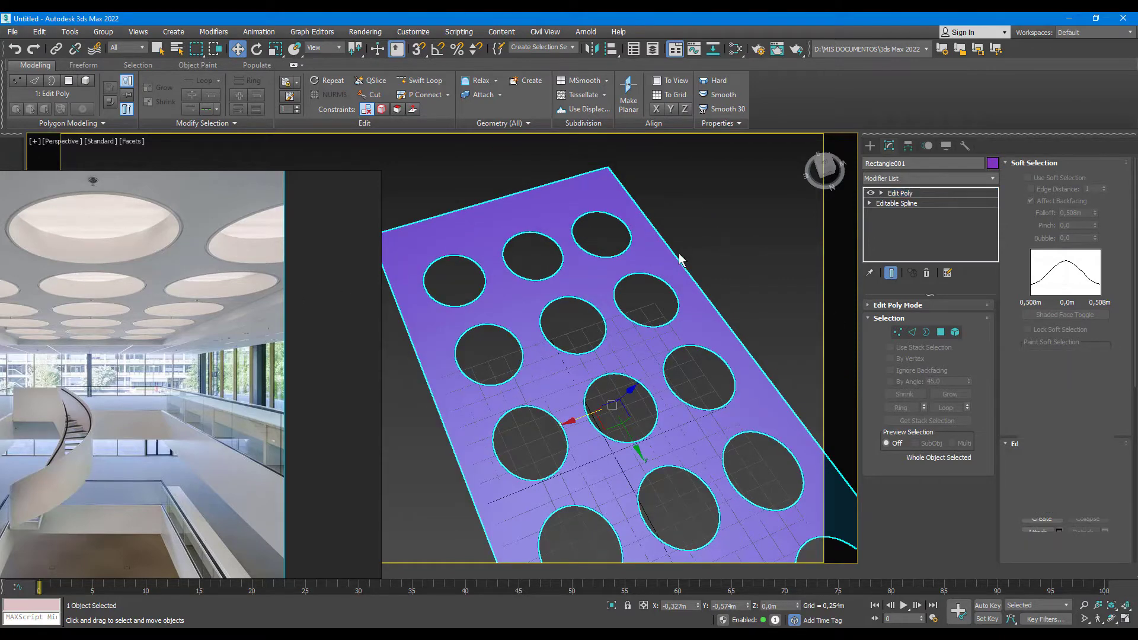
pyautogui.click(919, 180)
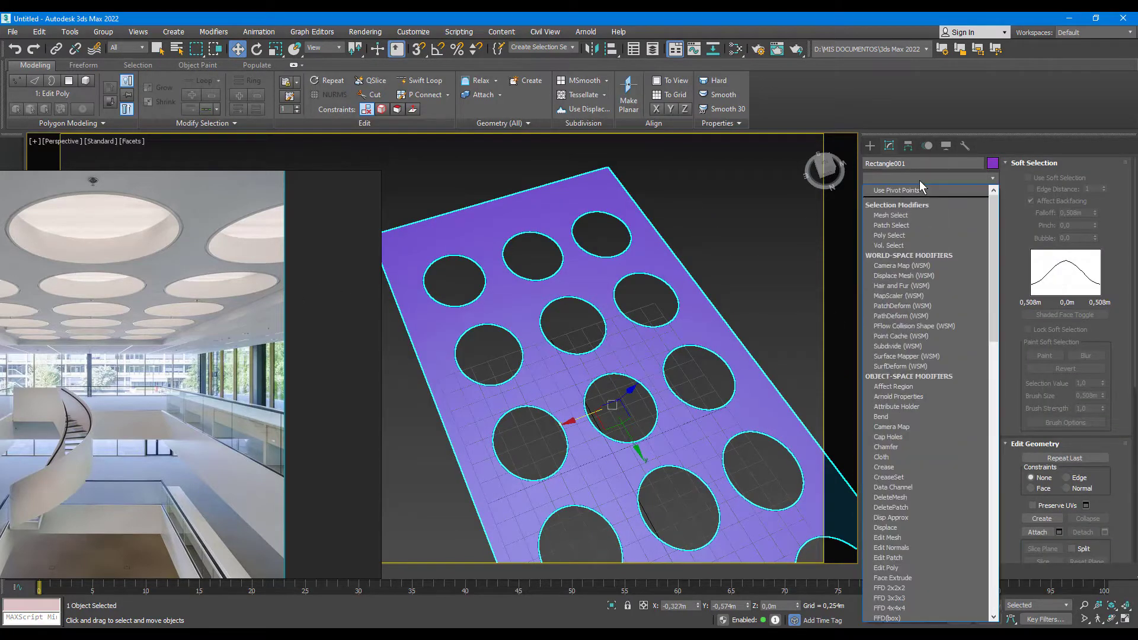
pyautogui.scroll(-3, 921, 195)
pyautogui.press('s')
pyautogui.press('h')
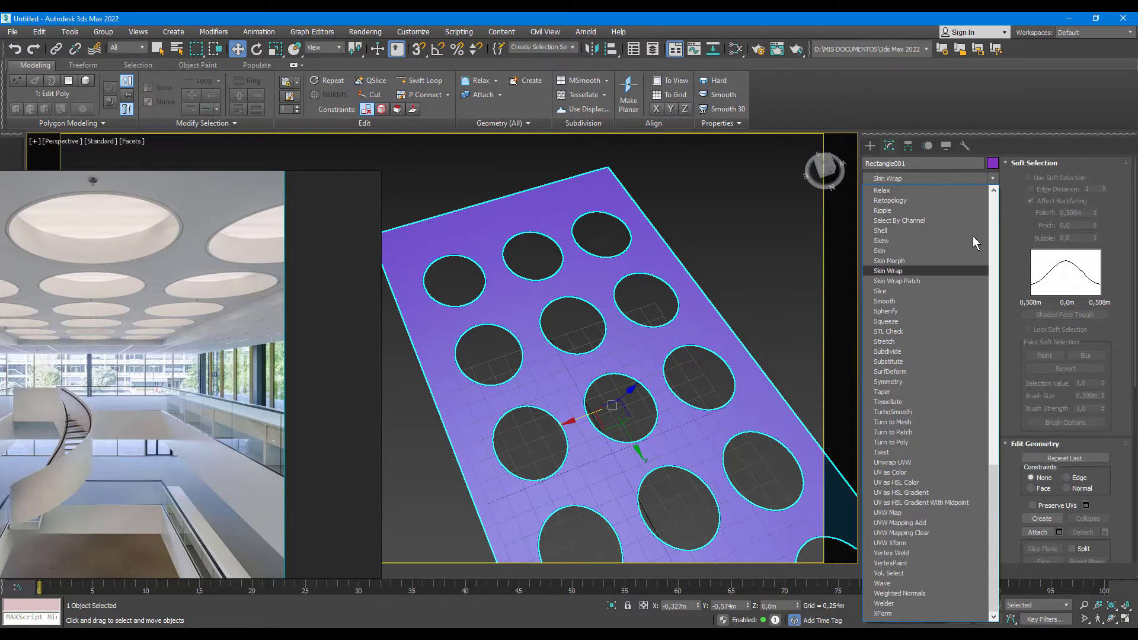
pyautogui.press('Escape')
pyautogui.click(909, 180)
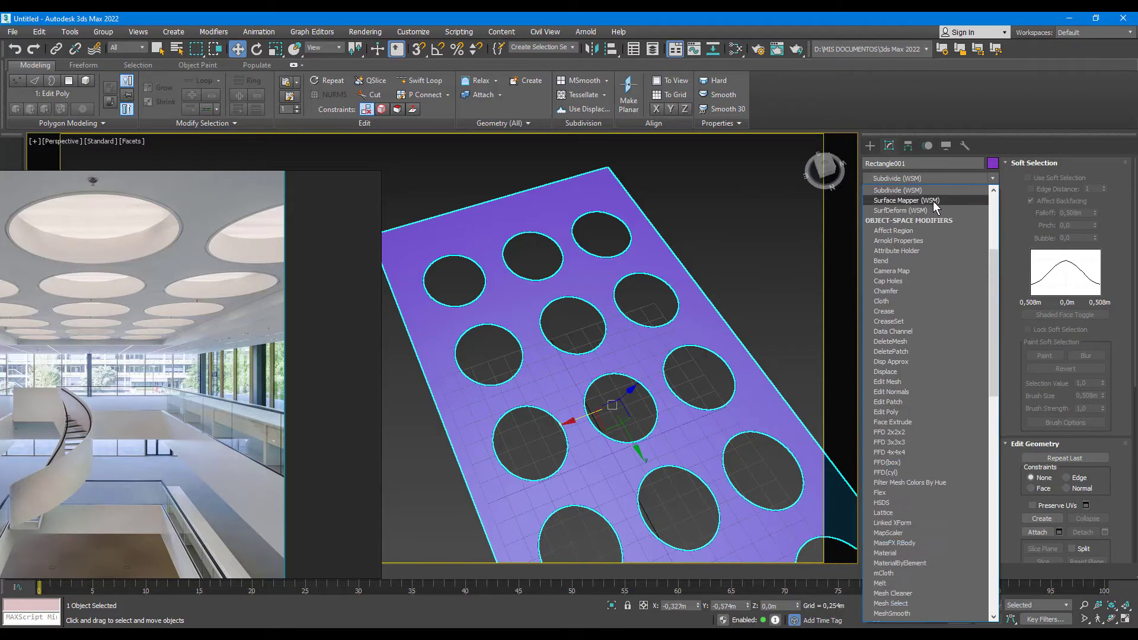
pyautogui.scroll(-5, 910, 237)
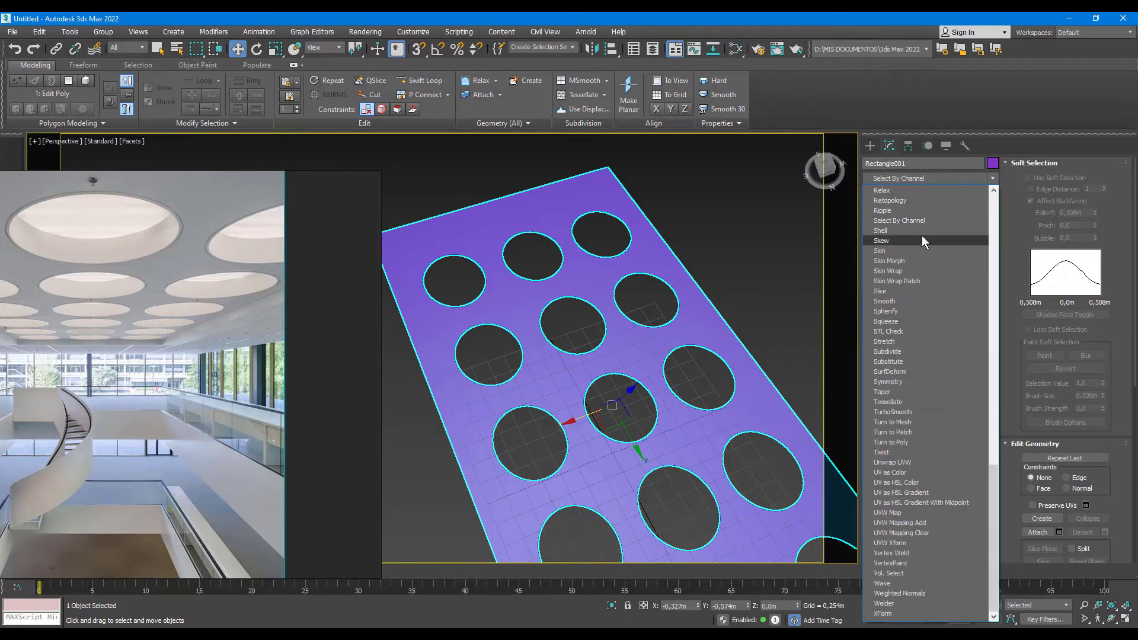
pyautogui.click(885, 252)
pyautogui.scroll(10, 615, 226)
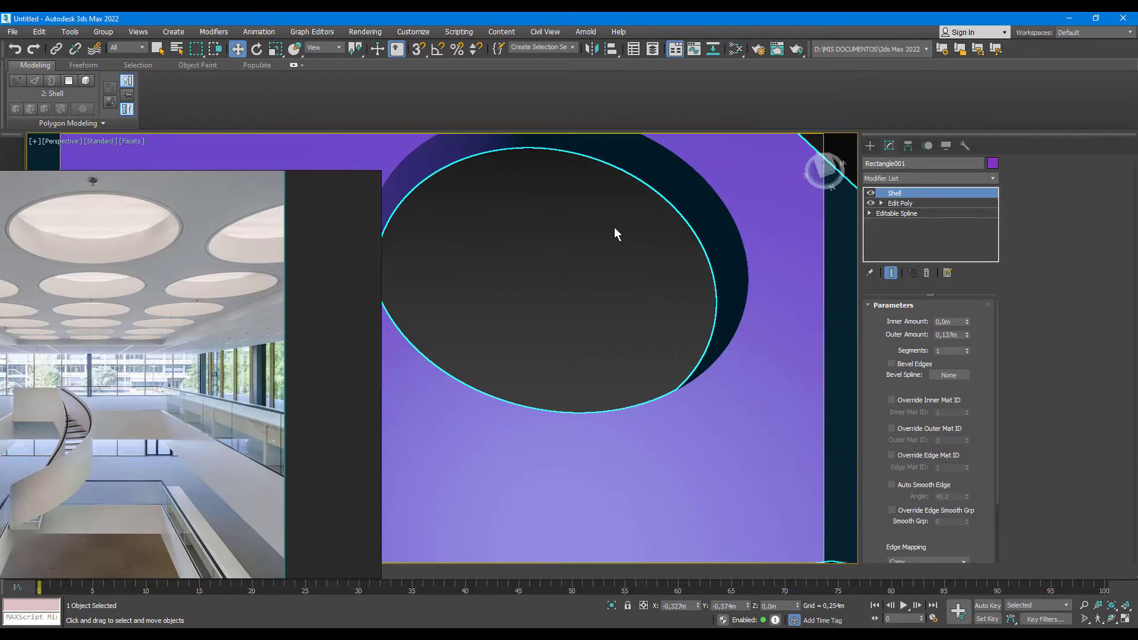
pyautogui.moveTo(584, 201); pyautogui.dragTo(607, 268, button='middle')
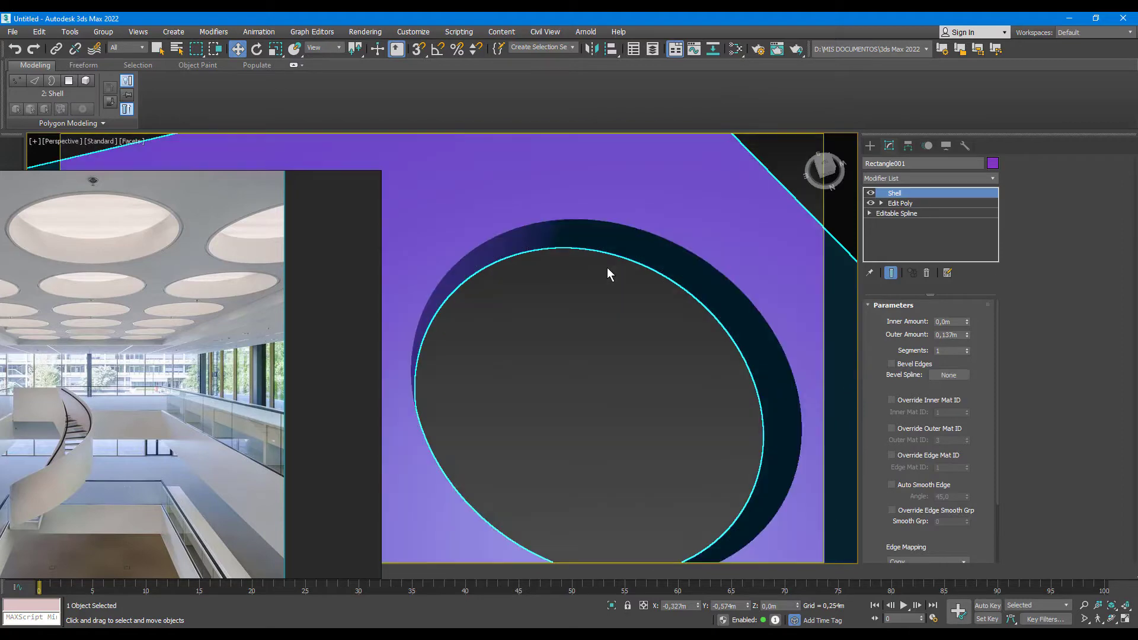
# - Turn on Edged Faces and set the Shell's Outer Amount to 0,3m
pyautogui.press('F4')
pyautogui.scroll(-10, 607, 268)
pyautogui.keyDown('alt'); pyautogui.moveTo(625, 311); pyautogui.dragTo(637, 332, button='middle'); pyautogui.keyUp('alt')
pyautogui.write(',2')
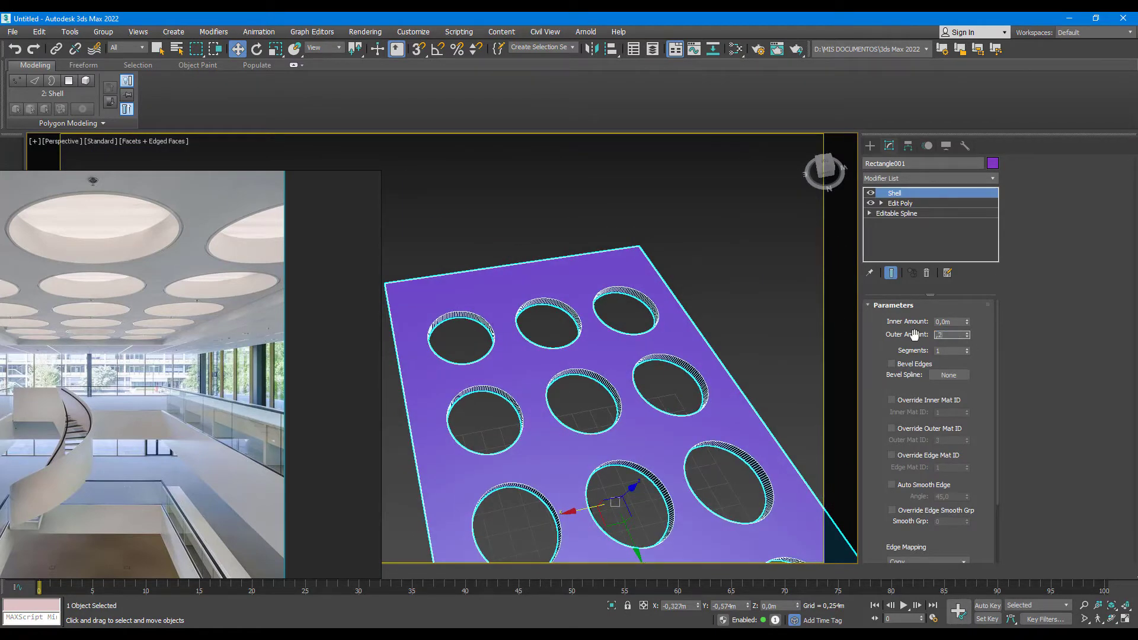
pyautogui.press('Return')
pyautogui.write(',3')
pyautogui.press('Return')
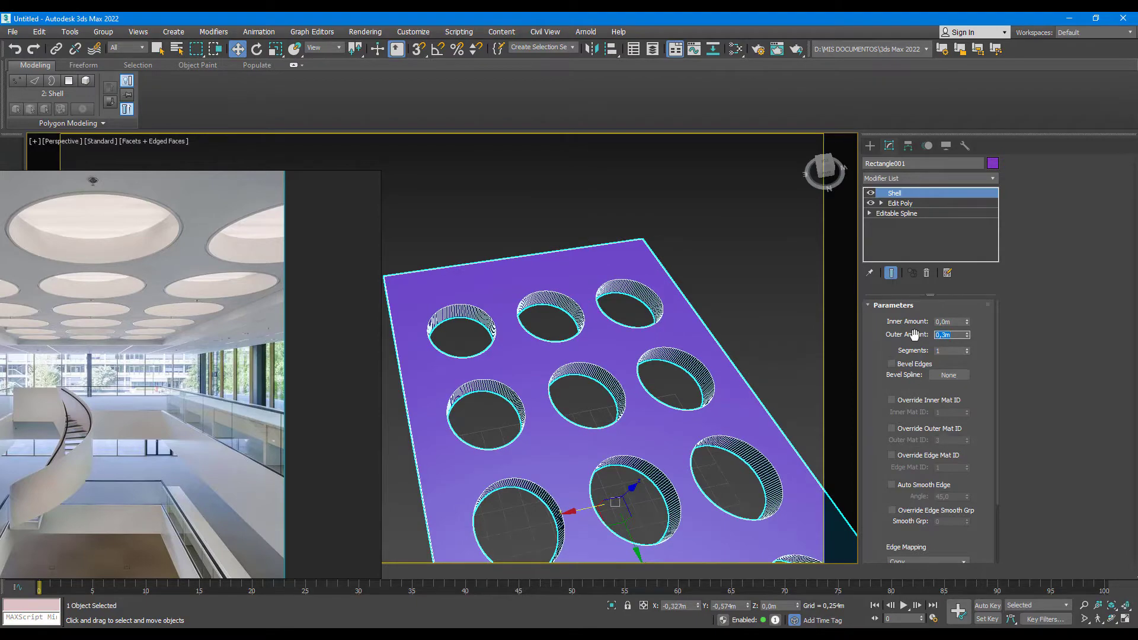
pyautogui.scroll(3, 594, 290)
pyautogui.keyDown('alt'); pyautogui.moveTo(594, 289); pyautogui.dragTo(610, 269, button='middle'); pyautogui.keyUp('alt')
pyautogui.scroll(-5, 611, 269)
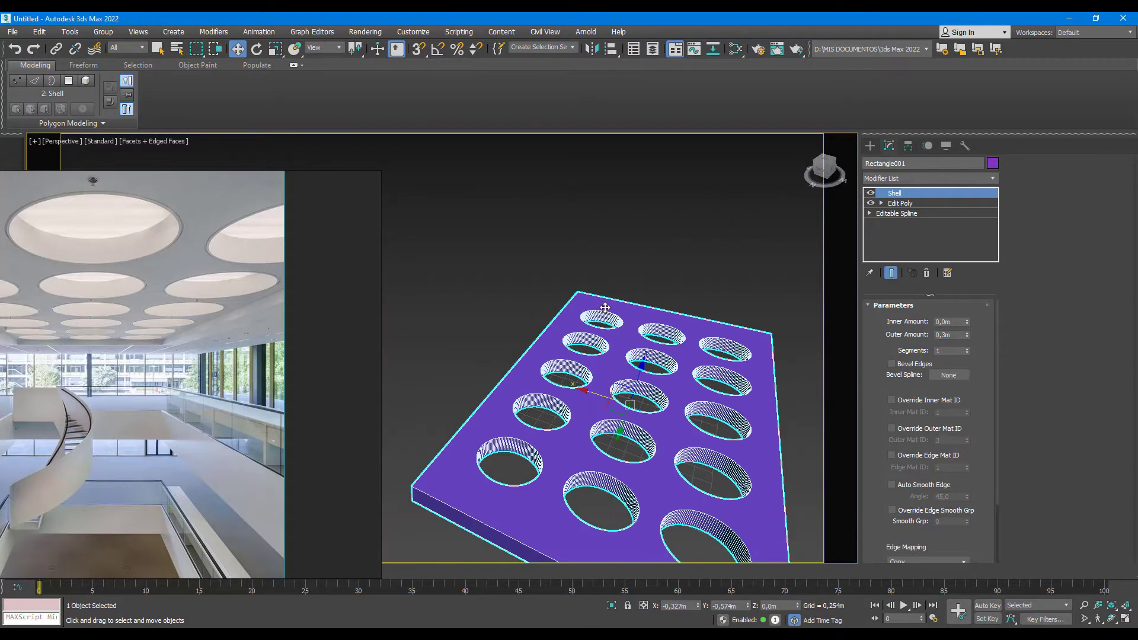
pyautogui.scroll(1, 554, 376)
pyautogui.scroll(3, 596, 372)
pyautogui.scroll(2, 546, 355)
pyautogui.scroll(2, 638, 397)
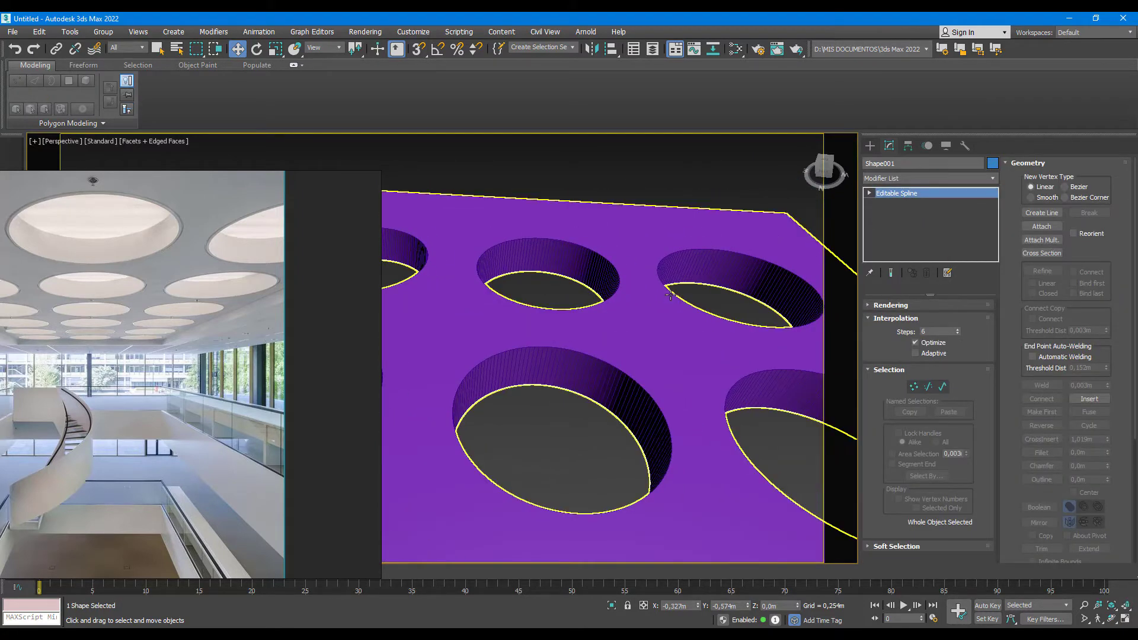
# - Copy the slab's Shell modifier, then give Shape001 an Extrude modifier
pyautogui.rightClick(900, 193)
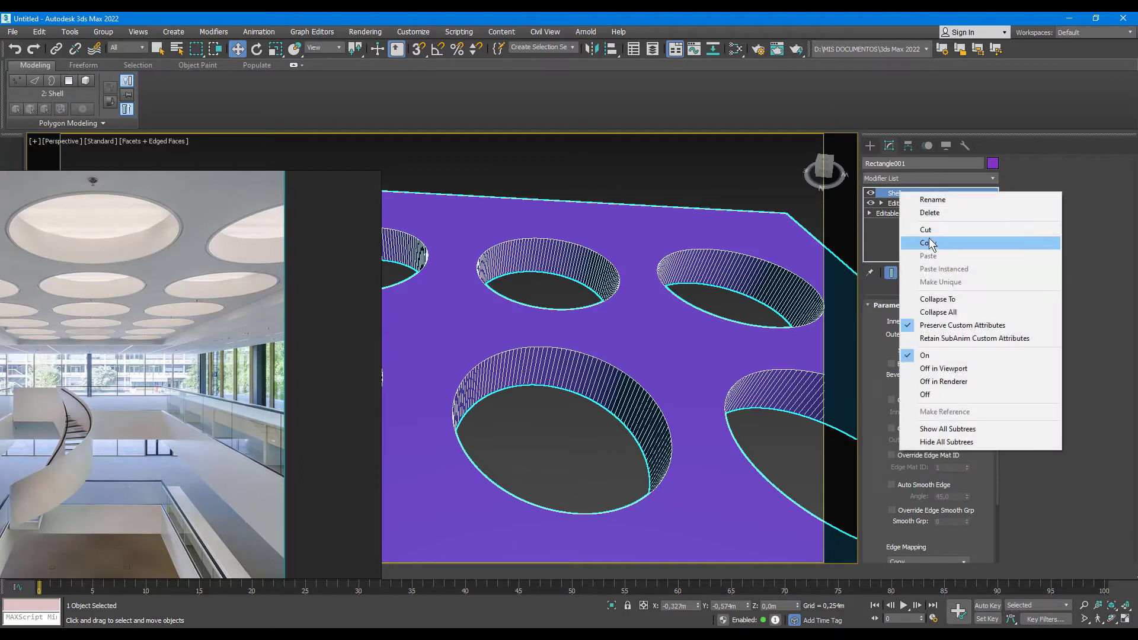
pyautogui.click(931, 244)
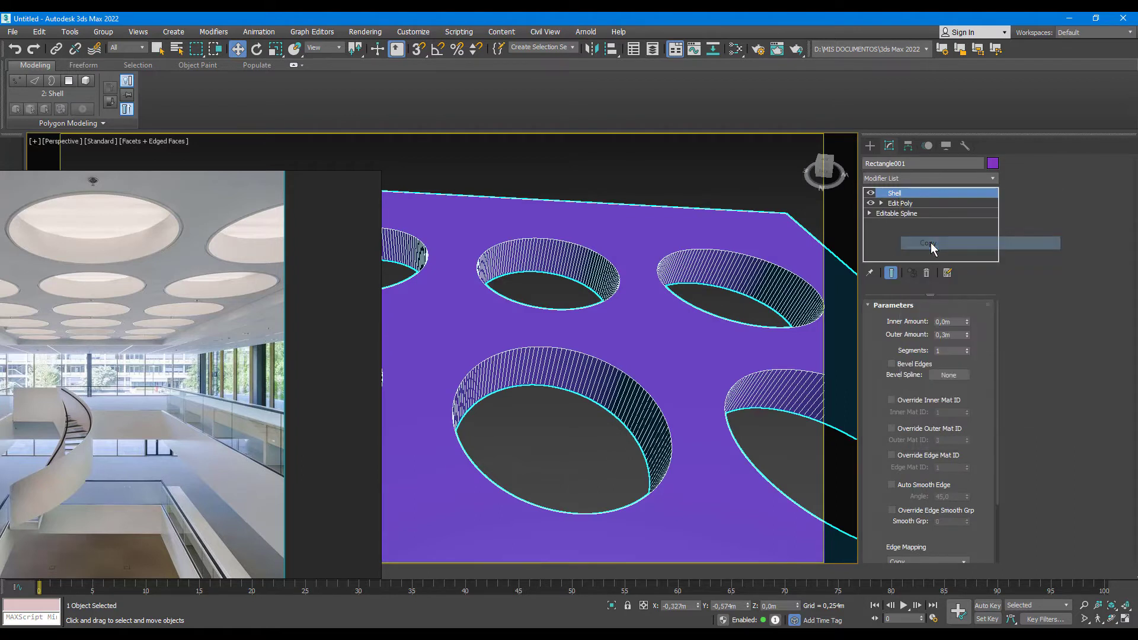
pyautogui.click(557, 387)
pyautogui.click(910, 180)
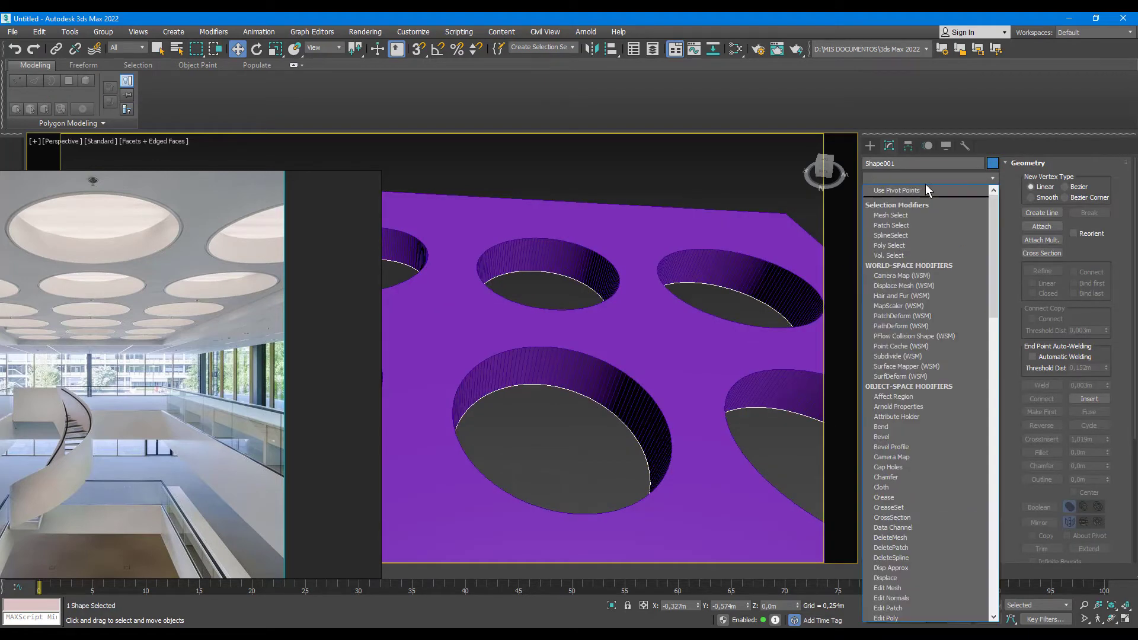
pyautogui.press('e')
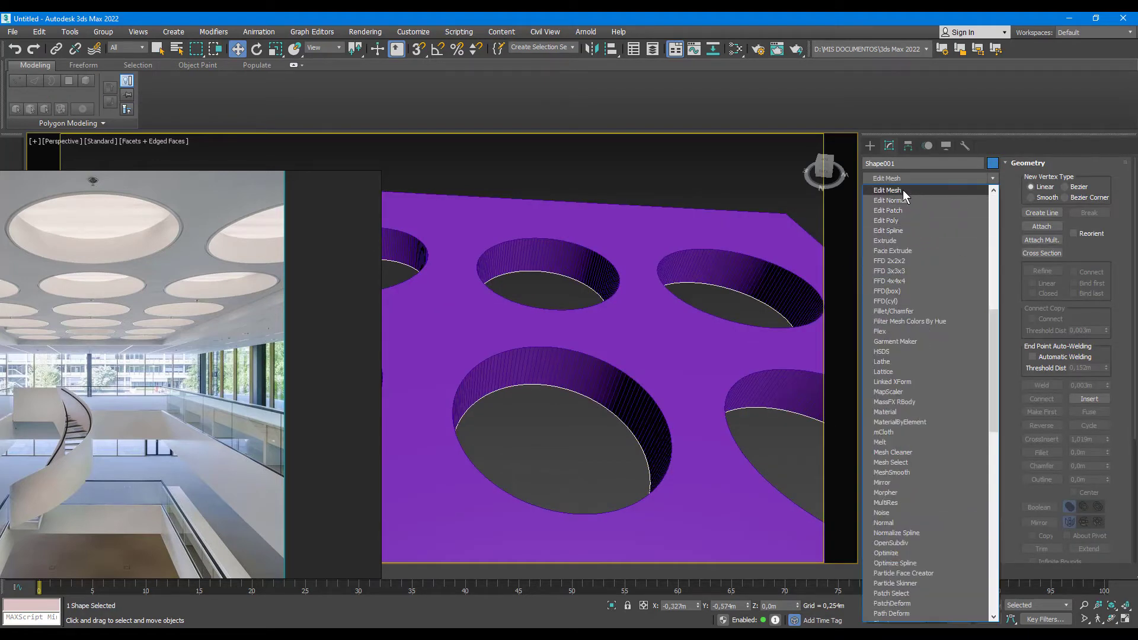
pyautogui.click(890, 179)
pyautogui.click(888, 179)
pyautogui.press('e')
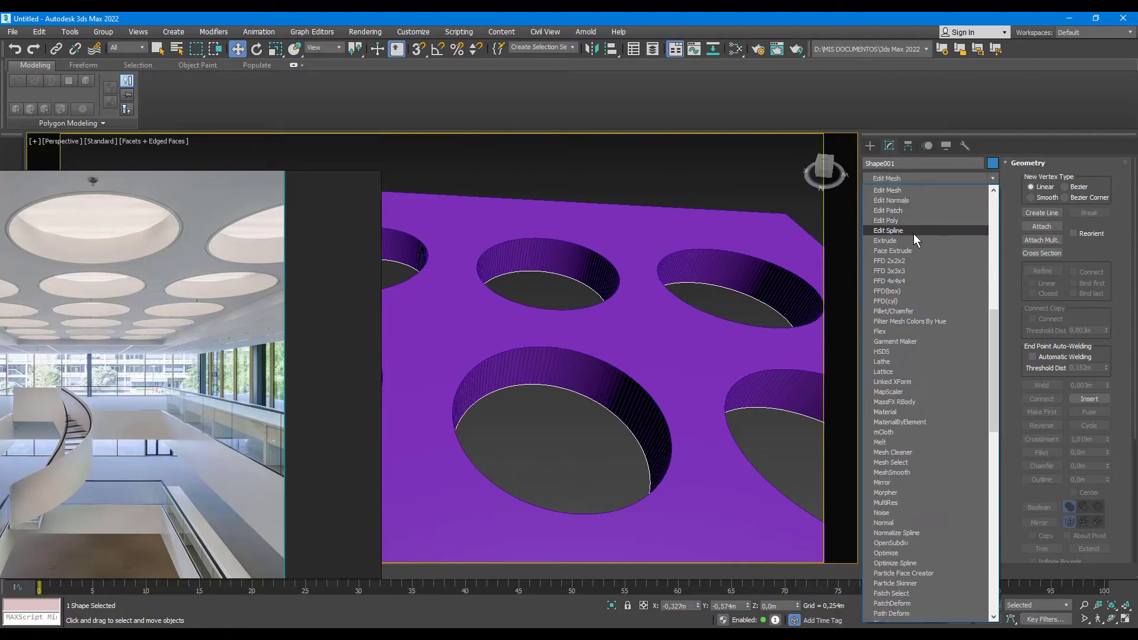
pyautogui.click(900, 251)
# - Uncheck Cap Start and Cap End on the Extrude modifier
pyautogui.scroll(-3, 627, 350)
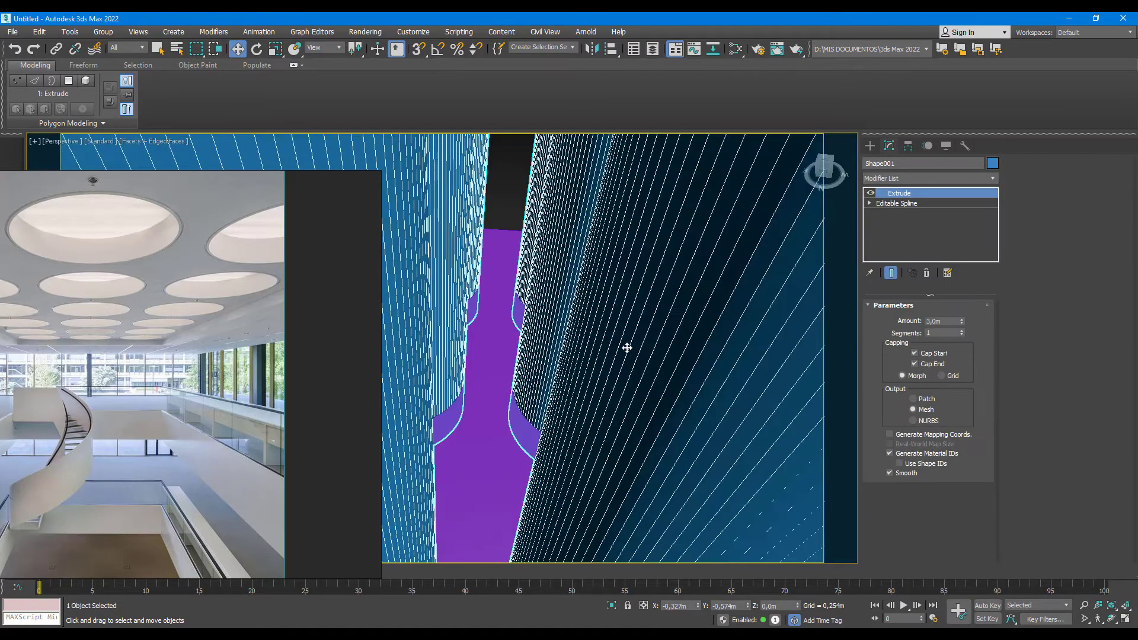
pyautogui.scroll(-3, 627, 347)
pyautogui.scroll(-2, 627, 347)
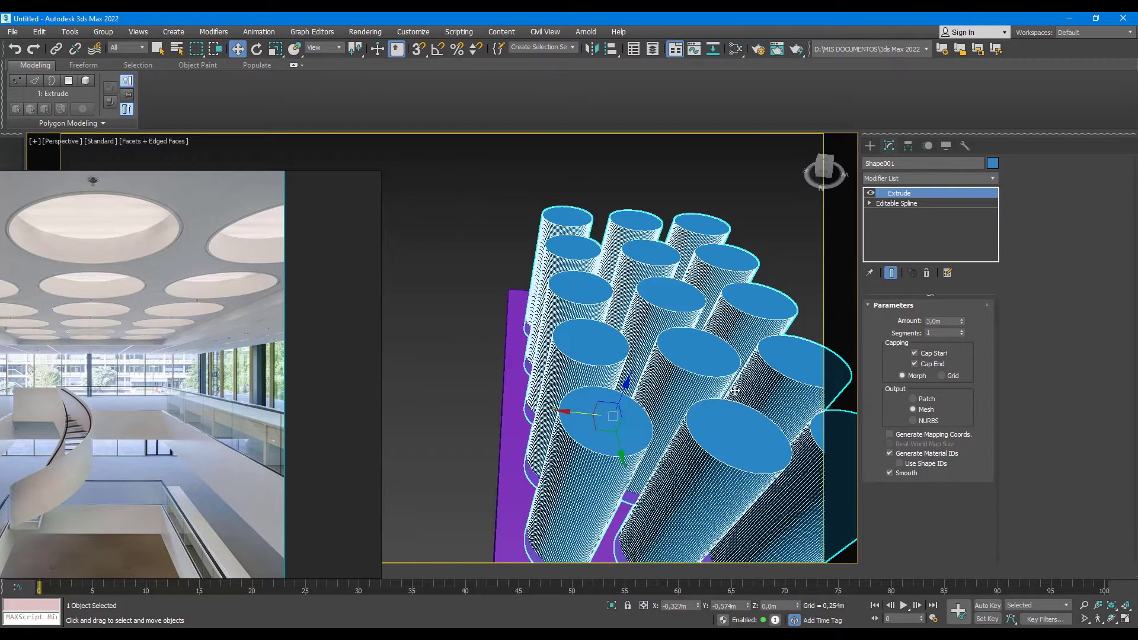
pyautogui.doubleClick(925, 354)
pyautogui.click(926, 365)
pyautogui.keyDown('alt'); pyautogui.moveTo(642, 343); pyautogui.dragTo(665, 330, button='middle'); pyautogui.keyUp('alt')
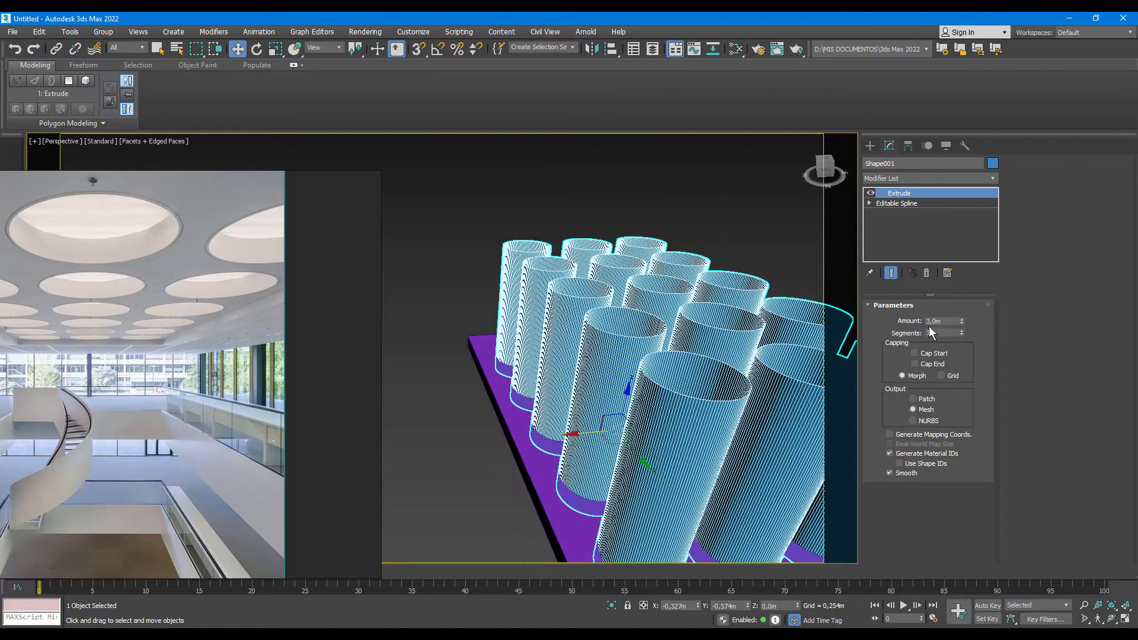
# - Set the extrusion Amount to 0,3m
pyautogui.doubleClick(937, 322)
pyautogui.write('0,3')
pyautogui.press('Return')
pyautogui.scroll(5, 550, 330)
pyautogui.scroll(4, 550, 330)
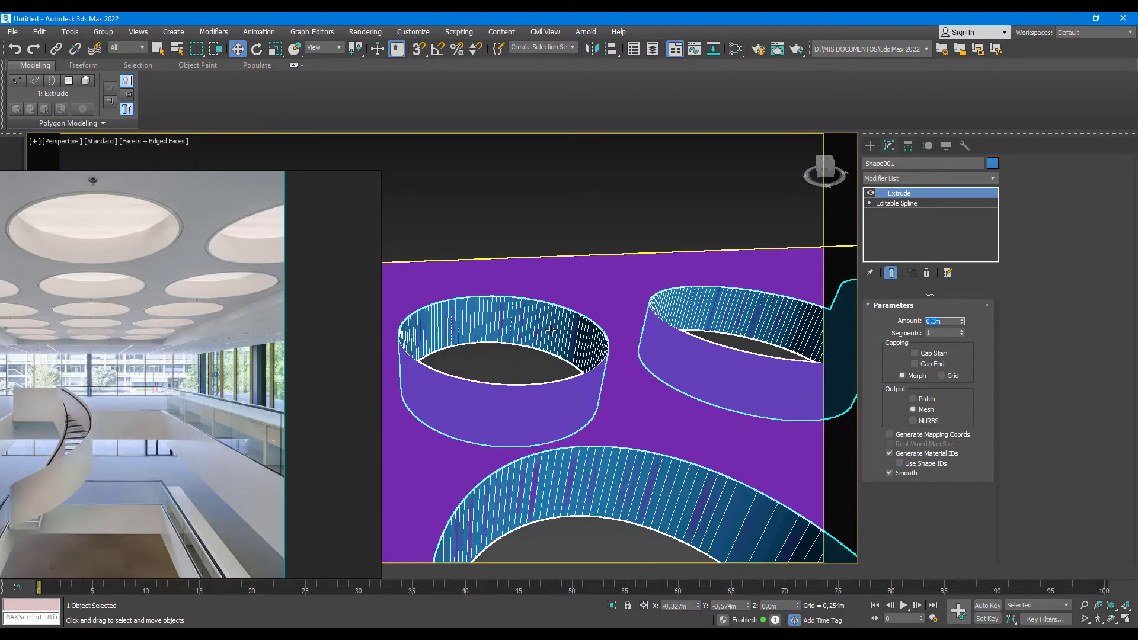
pyautogui.scroll(3, 550, 330)
pyautogui.scroll(4, 593, 330)
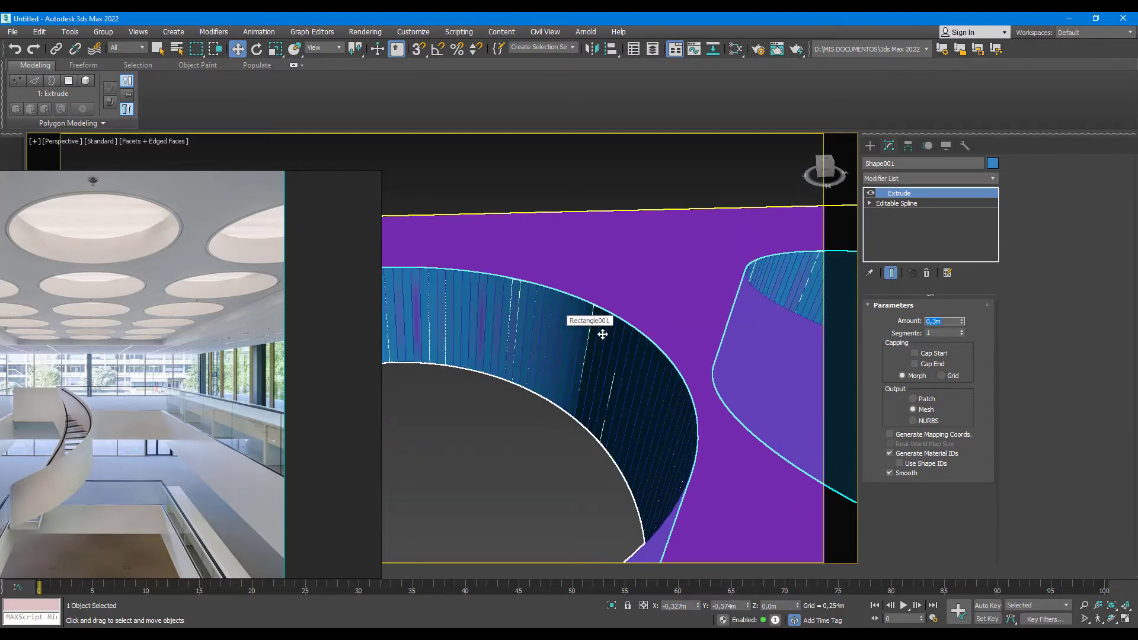
pyautogui.scroll(-4, 602, 334)
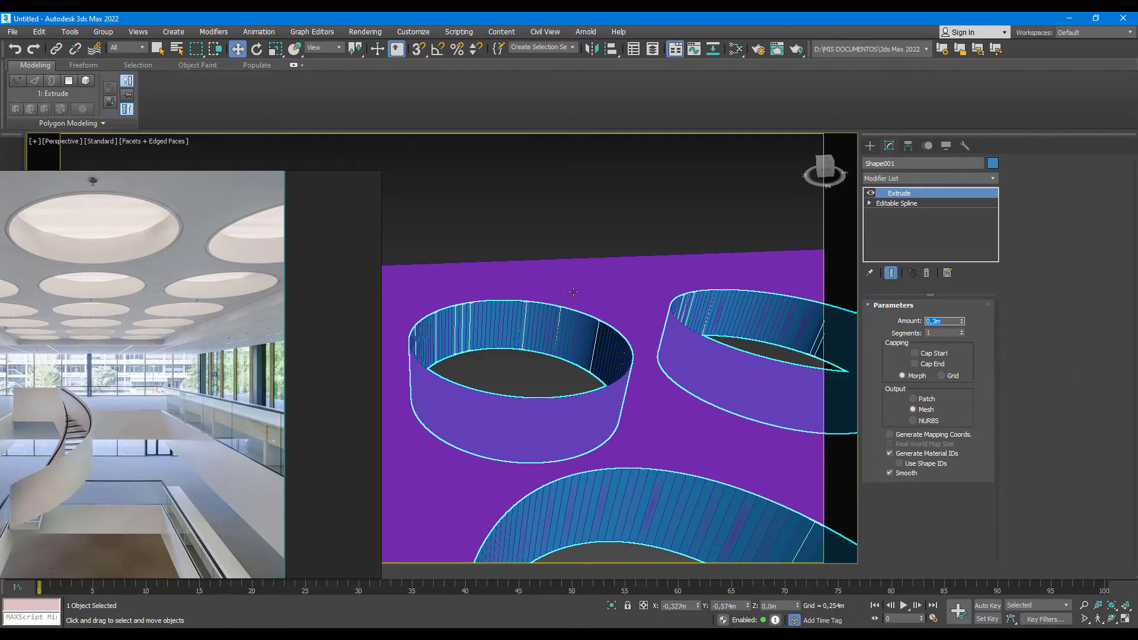
pyautogui.scroll(-2, 541, 307)
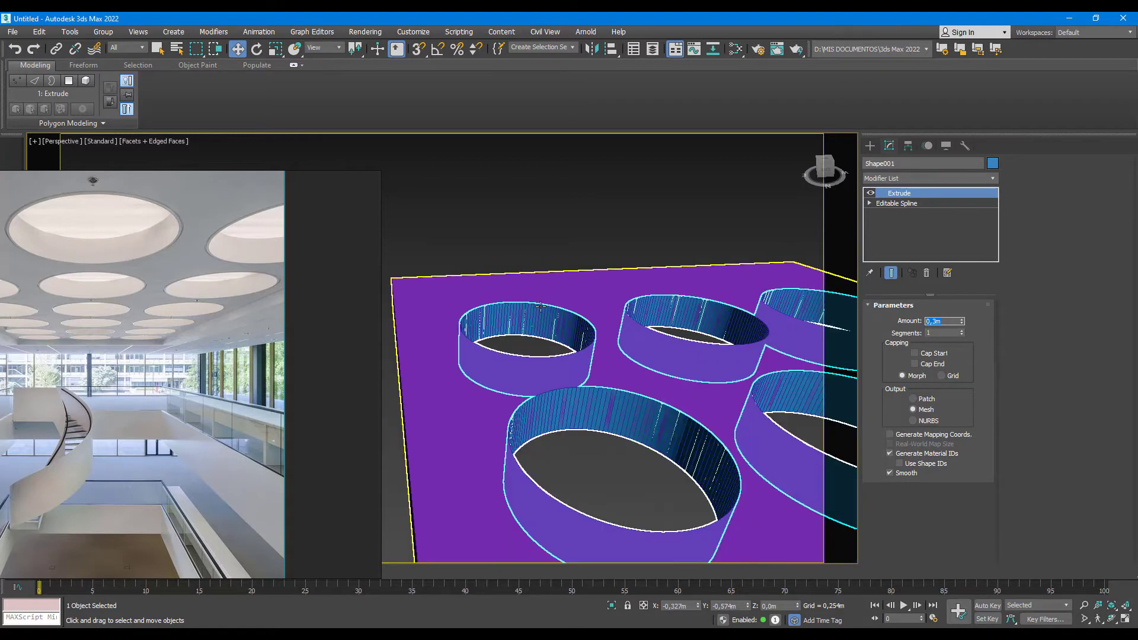
# - Add a Shell modifier to the Shape001 rings
pyautogui.click(911, 174)
pyautogui.scroll(-1, 932, 193)
pyautogui.scroll(-5, 928, 197)
pyautogui.scroll(-5, 924, 200)
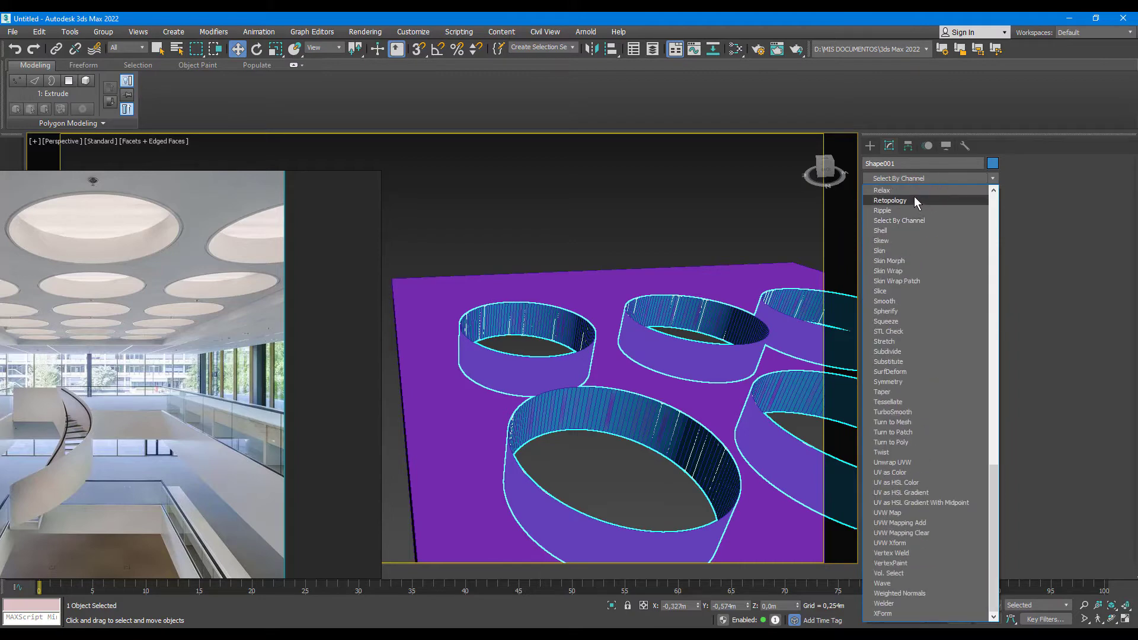
pyautogui.click(929, 230)
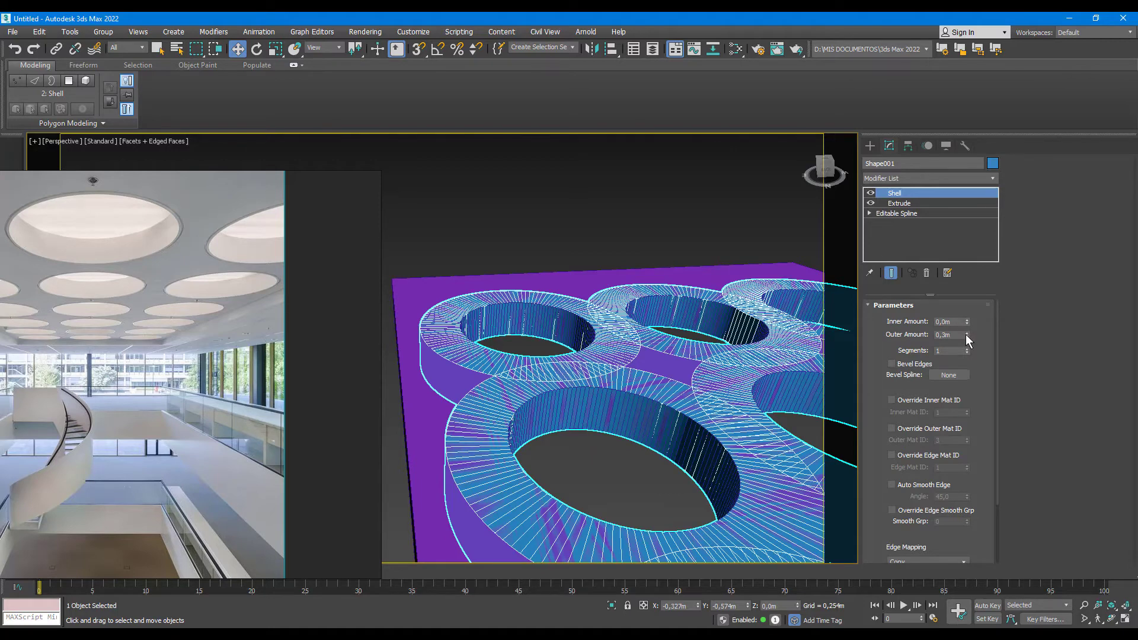
# - Set the rings' Shell Outer Amount to 0,0m and Inner Amount to 0,02m
pyautogui.moveTo(966, 336); pyautogui.dragTo(966, 347)
pyautogui.doubleClick(946, 335)
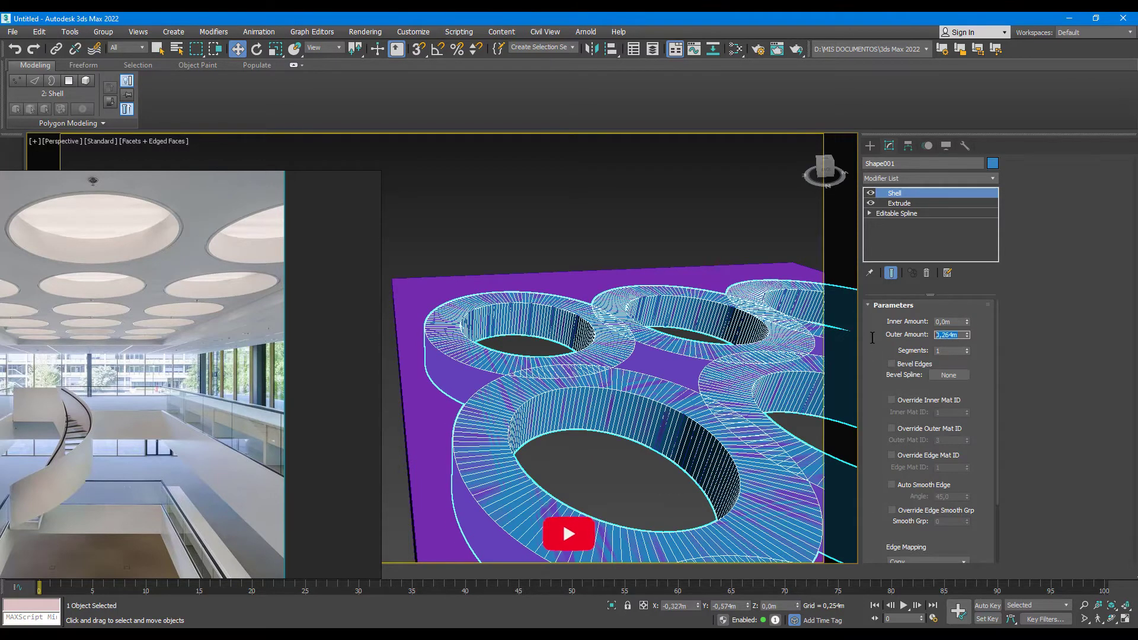
pyautogui.write('0')
pyautogui.press('Return')
pyautogui.scroll(2, 638, 292)
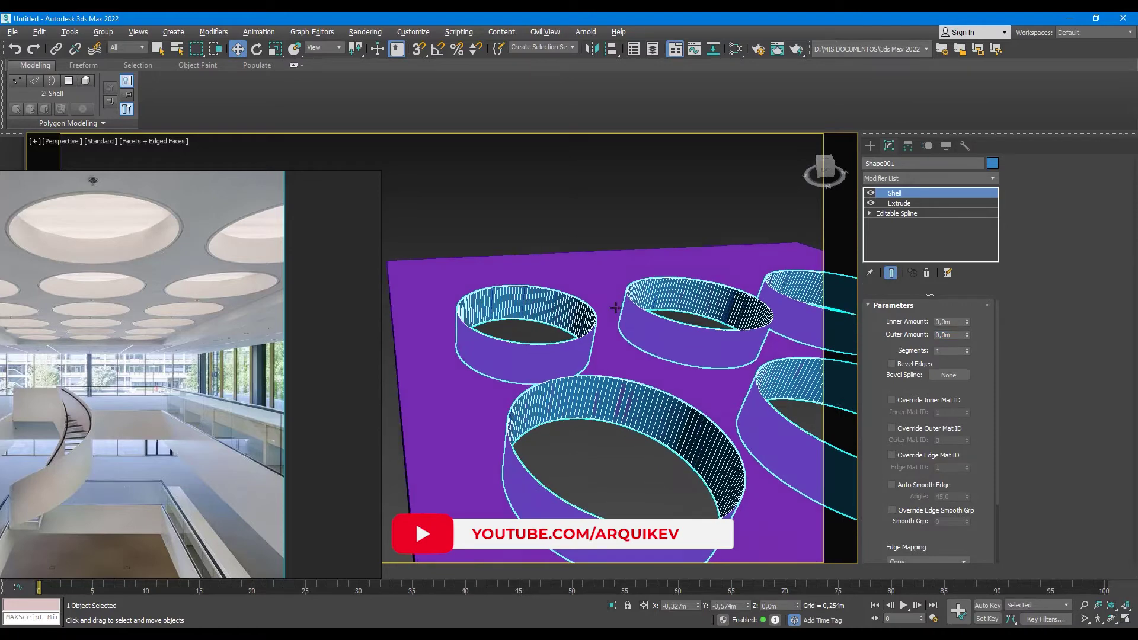
pyautogui.scroll(2, 593, 308)
pyautogui.scroll(2, 553, 324)
pyautogui.moveTo(553, 325); pyautogui.dragTo(640, 330, button='middle')
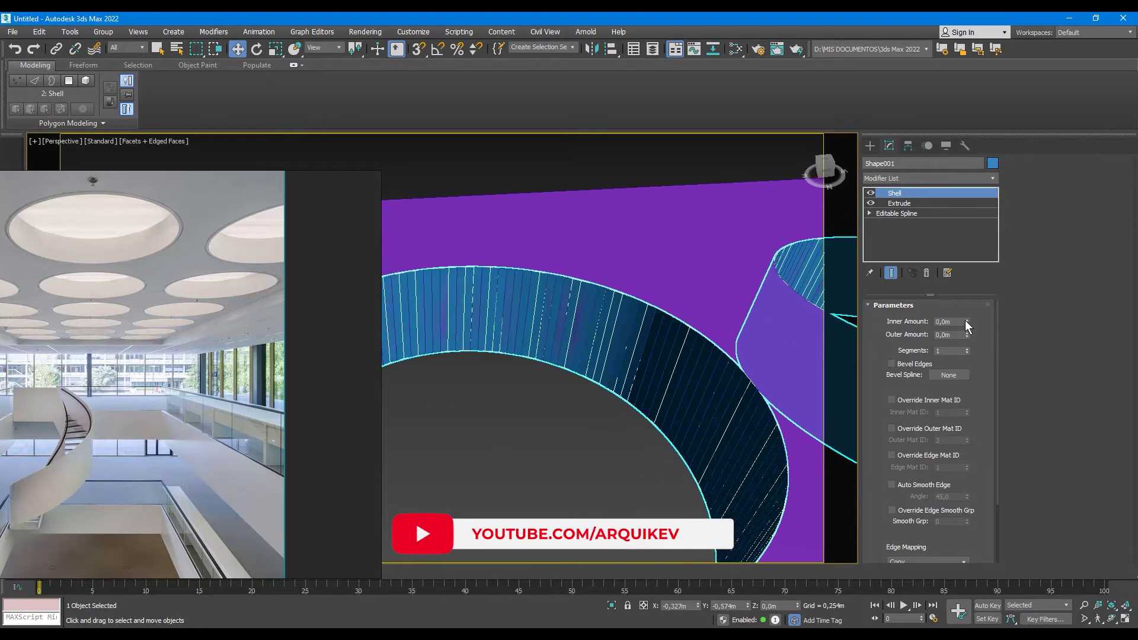
pyautogui.doubleClick(948, 321)
pyautogui.press('Return')
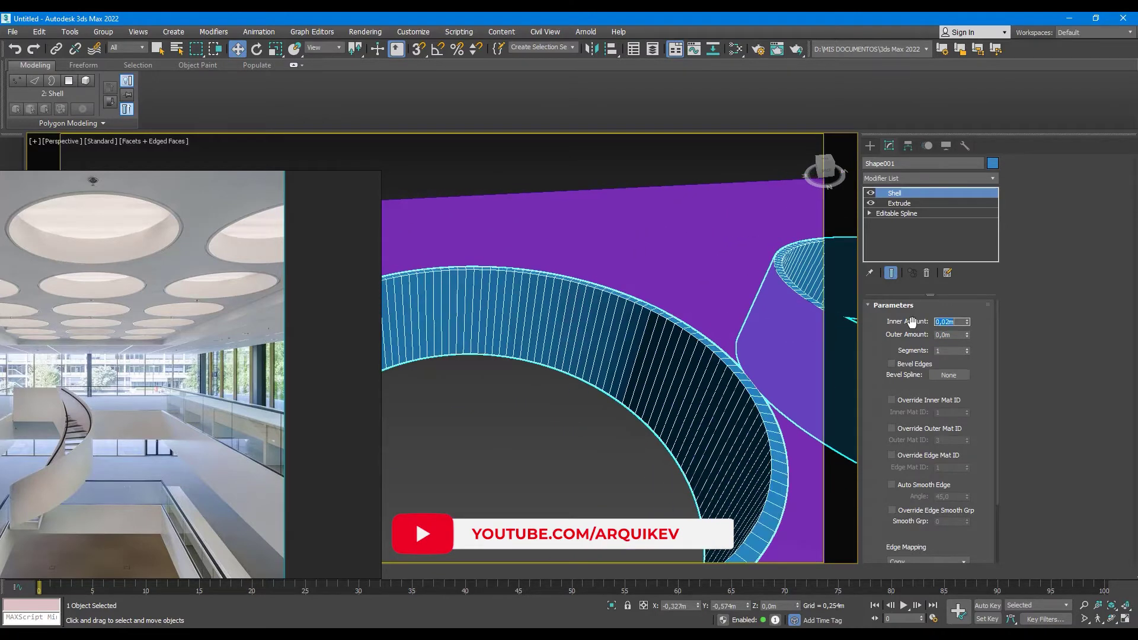
# - Orbit to the slab's underside, clear the selection and turn off Edged Faces
pyautogui.scroll(-2, 594, 372)
pyautogui.scroll(-2, 595, 372)
pyautogui.scroll(-2, 594, 332)
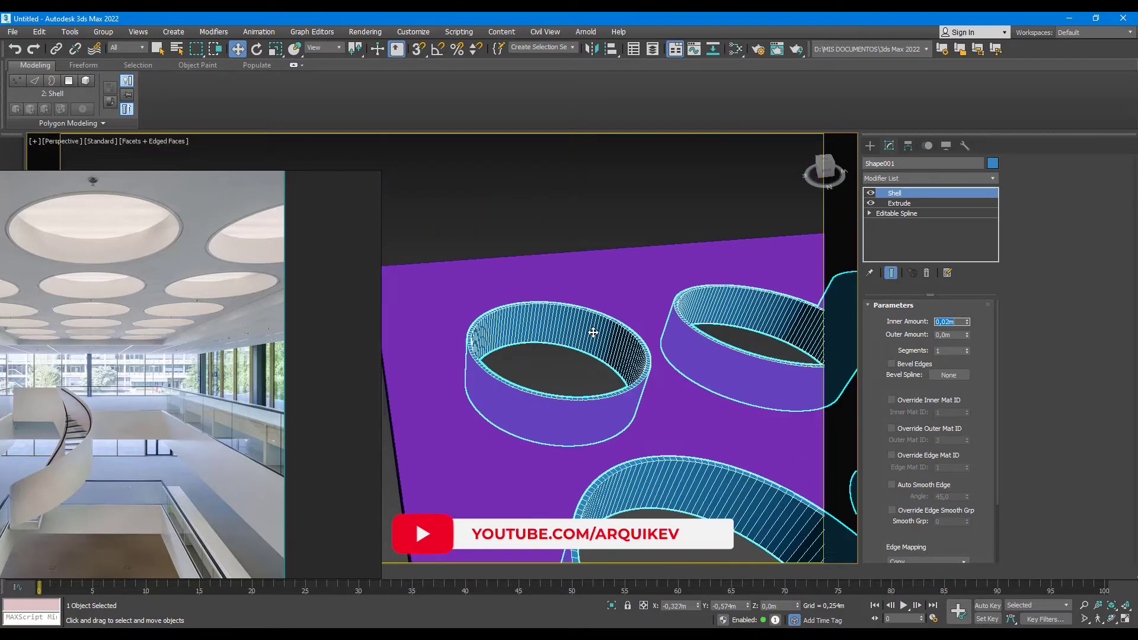
pyautogui.scroll(-2, 594, 332)
pyautogui.moveTo(636, 383)
pyautogui.keyDown('alt'); pyautogui.mouseDown(button='middle')
pyautogui.moveTo(617, 310)
pyautogui.moveTo(661, 368)
pyautogui.moveTo(439, 264)
pyautogui.moveTo(448, 297)
pyautogui.moveTo(546, 297)
pyautogui.mouseUp(button='middle'); pyautogui.keyUp('alt')
pyautogui.click(439, 264)
pyautogui.press('F4')
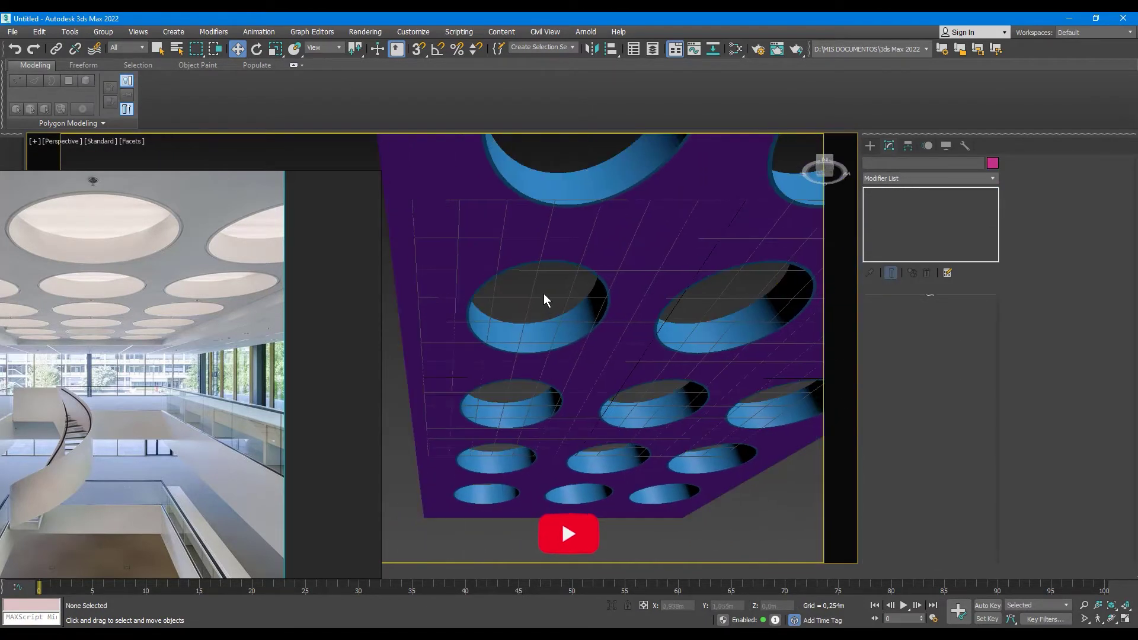
# - Zoom around the slab underside, selecting and deselecting Shape001 to check the rings in the holes
pyautogui.scroll(3, 567, 327)
pyautogui.click(533, 355)
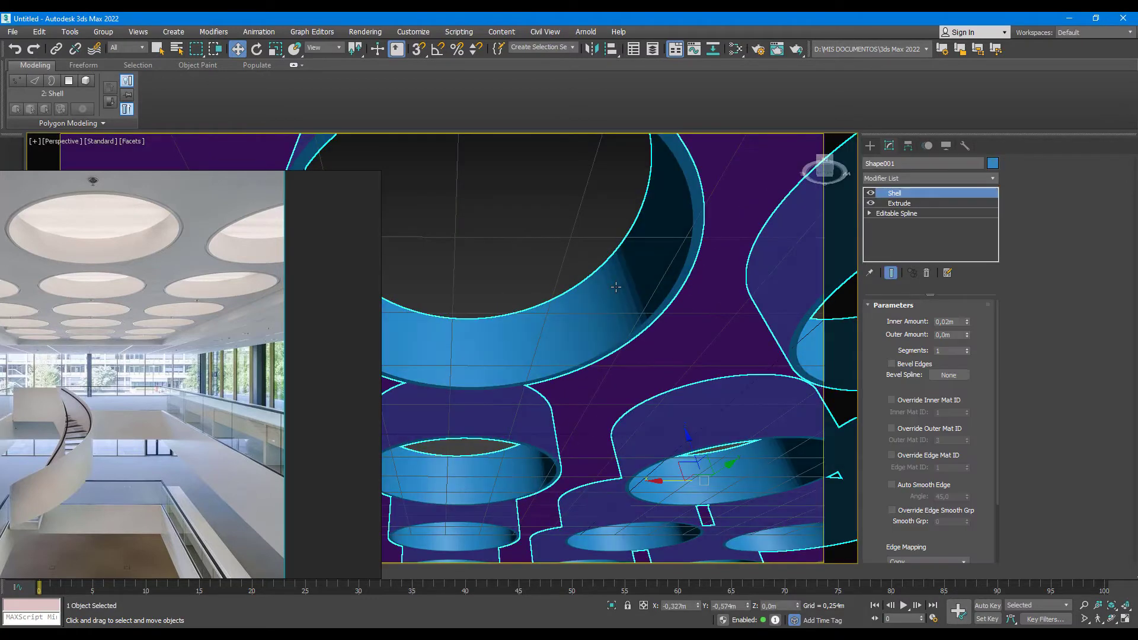
pyautogui.scroll(-3, 544, 381)
pyautogui.scroll(5, 557, 389)
pyautogui.scroll(-2, 574, 397)
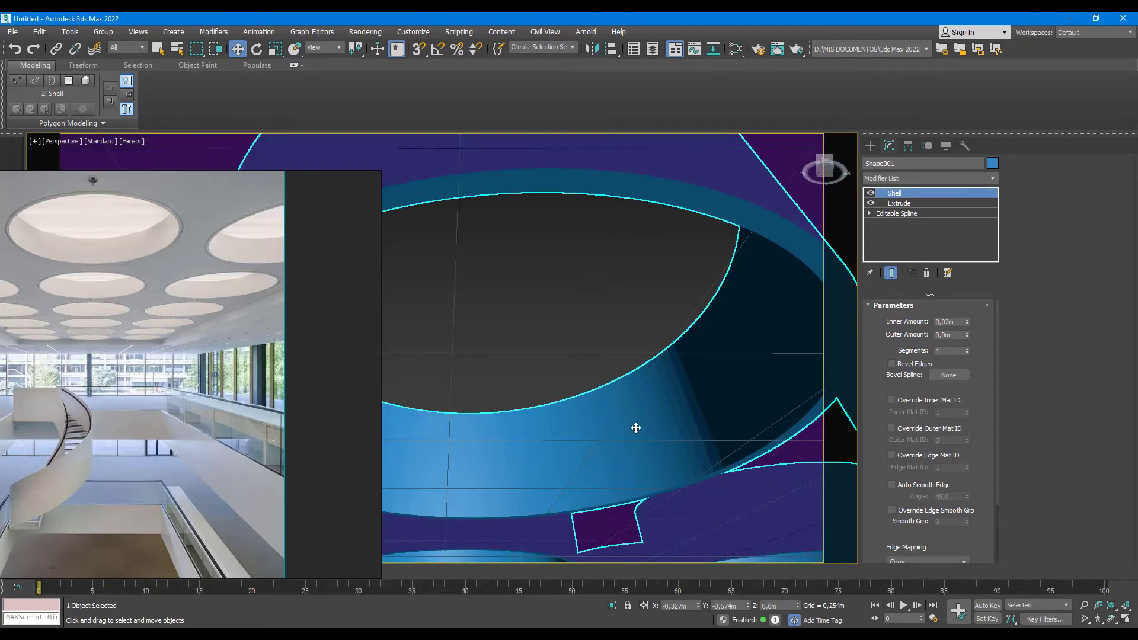
pyautogui.scroll(-4, 621, 381)
pyautogui.scroll(-2, 629, 367)
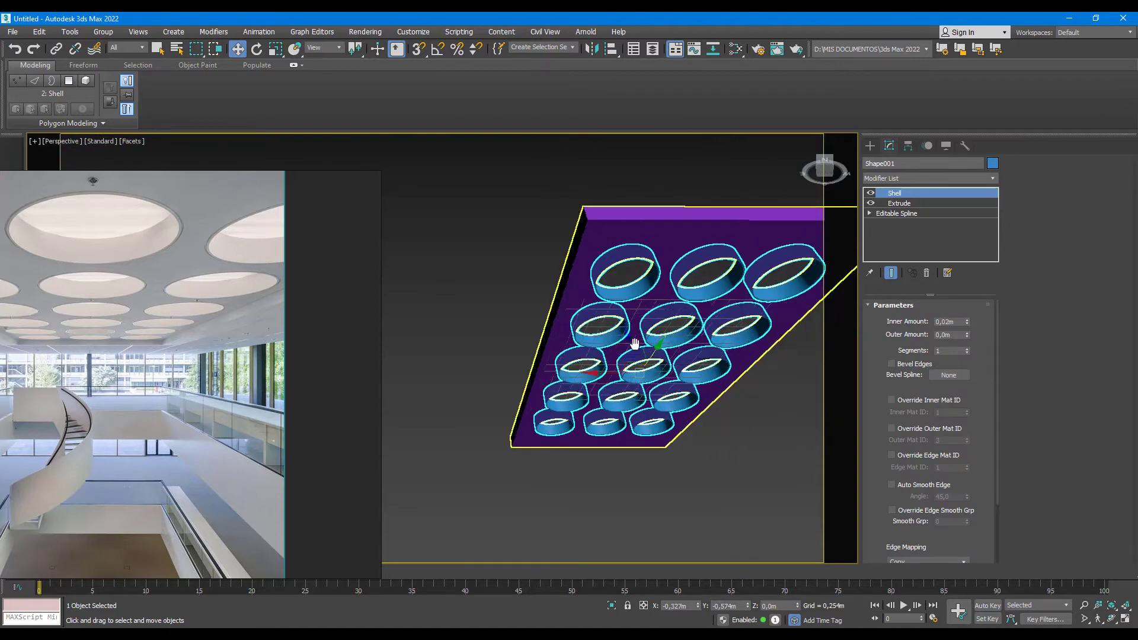
pyautogui.scroll(3, 689, 371)
pyautogui.scroll(-2, 711, 386)
pyautogui.click(717, 356)
# - Reselect Shape001 and switch the viewport to the Front view
pyautogui.scroll(-2, 717, 356)
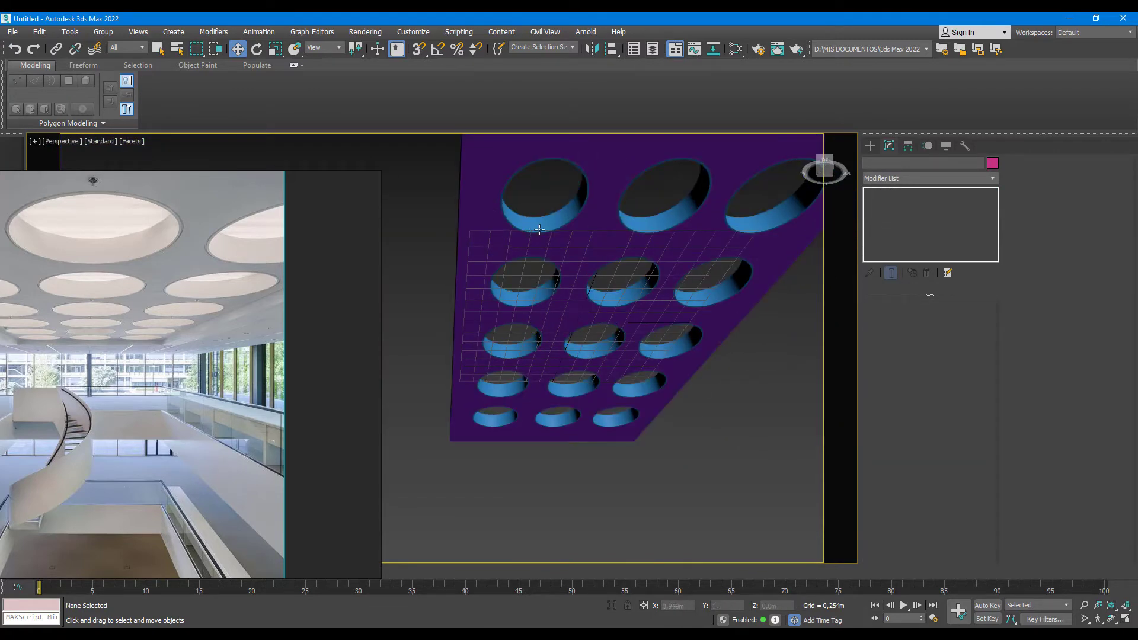
pyautogui.scroll(2, 543, 211)
pyautogui.scroll(5, 543, 211)
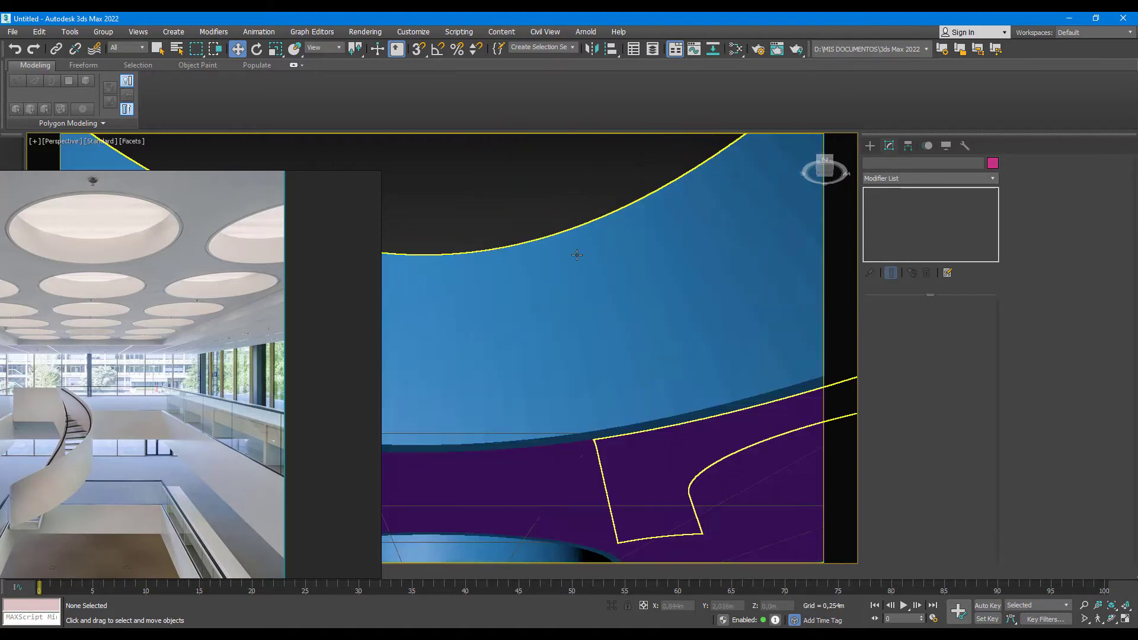
pyautogui.click(578, 244)
pyautogui.scroll(-3, 579, 244)
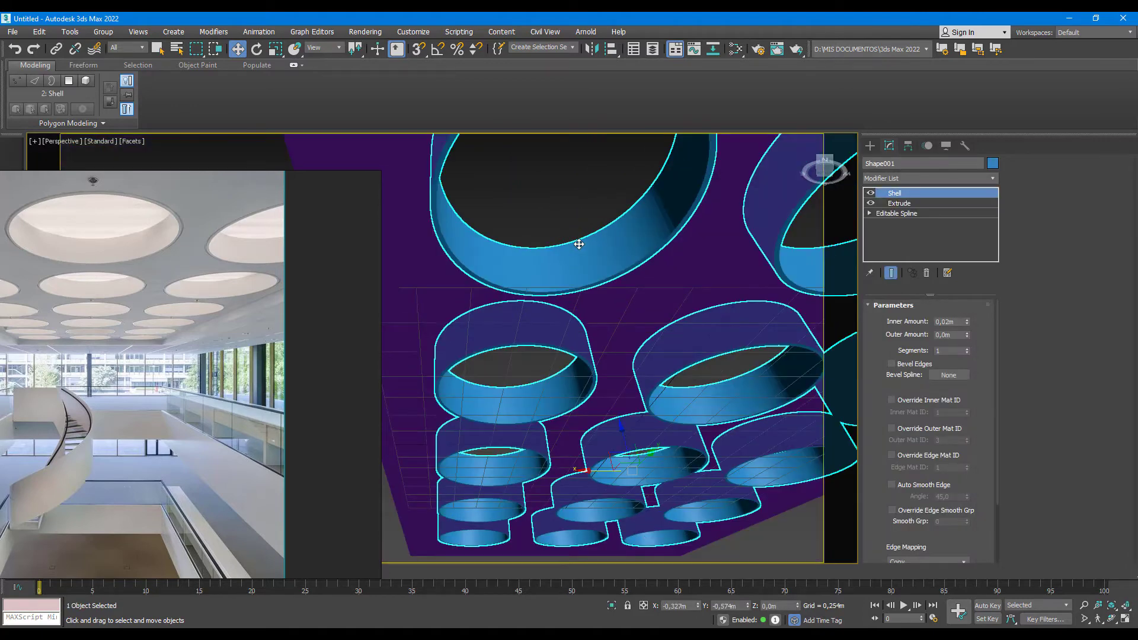
pyautogui.press('f')
pyautogui.scroll(-2, 632, 376)
# - Add an Edit Poly modifier to Shape001 and enter Vertex mode
pyautogui.moveTo(634, 355); pyautogui.dragTo(708, 316, button='middle')
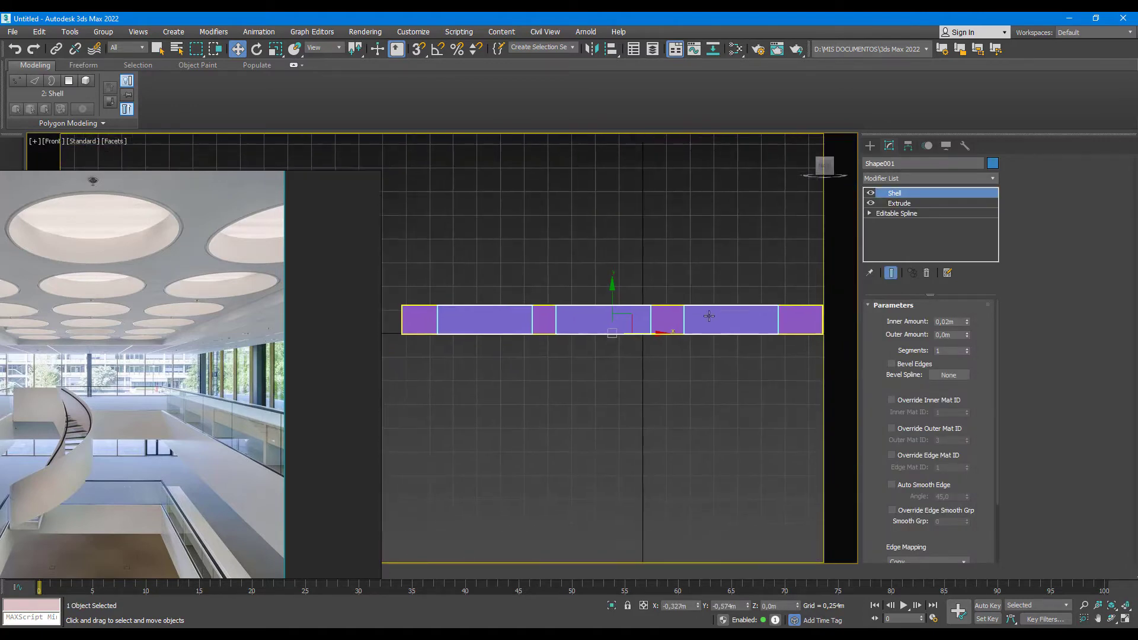
pyautogui.scroll(2, 635, 332)
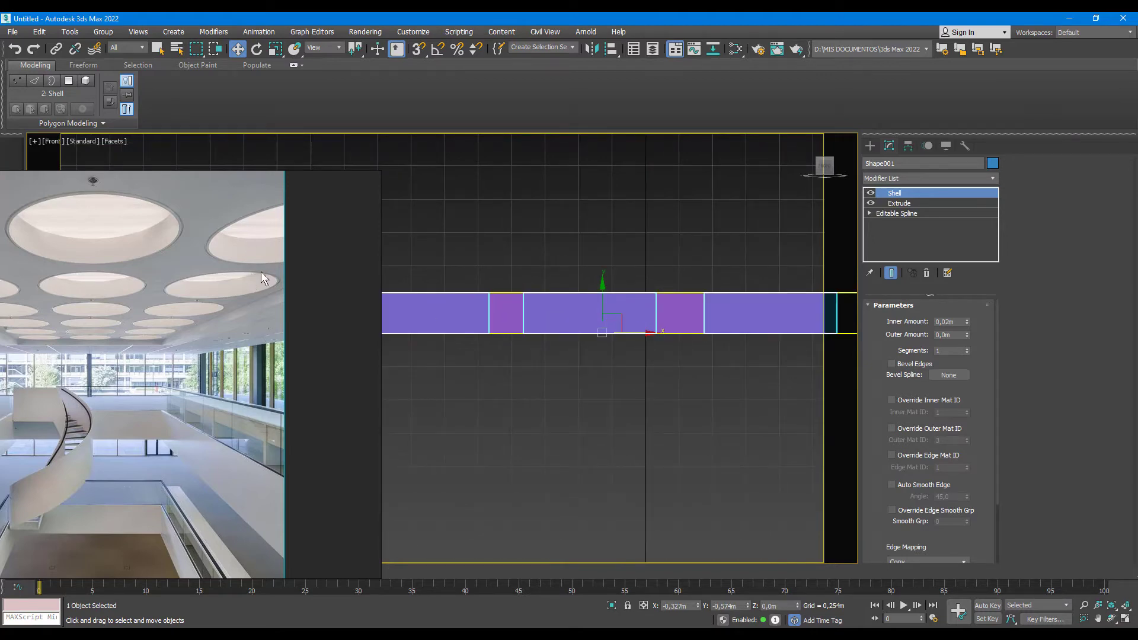
pyautogui.scroll(-5, 627, 308)
pyautogui.scroll(1, 628, 308)
pyautogui.click(915, 179)
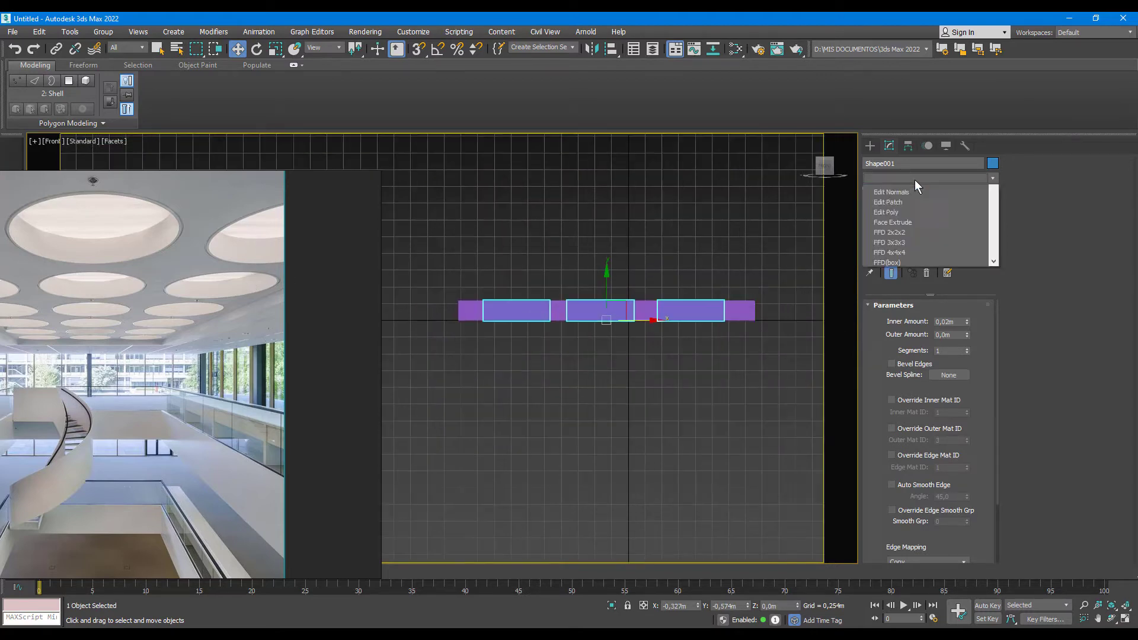
pyautogui.click(889, 205)
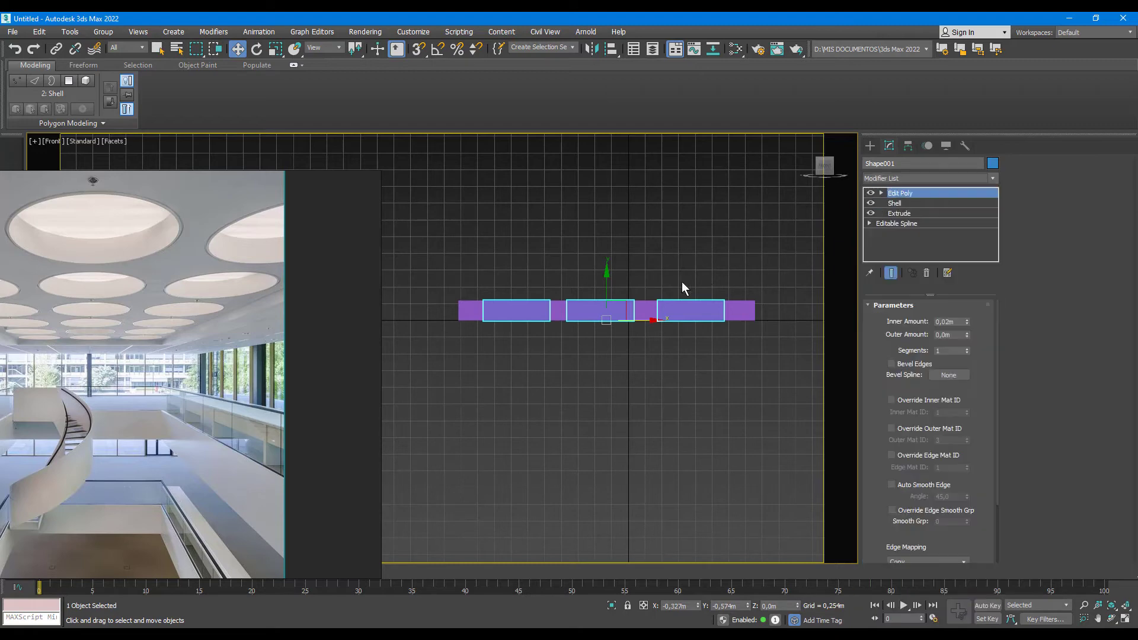
pyautogui.scroll(2, 627, 305)
pyautogui.click(897, 332)
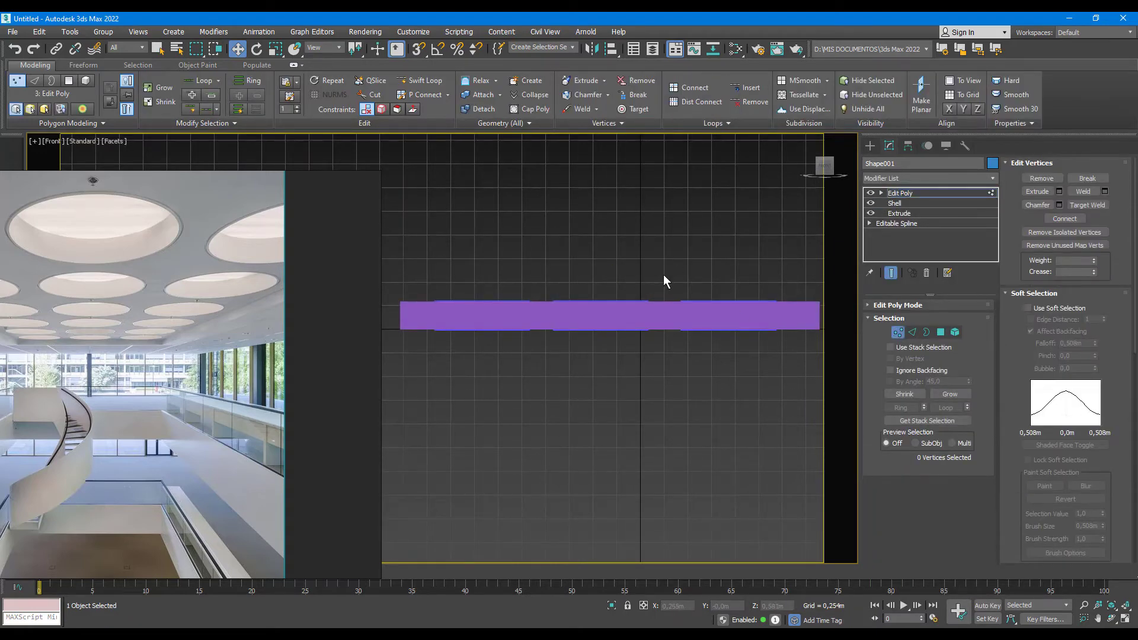
# - Box-select the rings' lower vertices, move them down along Y, then exit Vertex mode
pyautogui.moveTo(581, 308); pyautogui.dragTo(574, 300, button='middle')
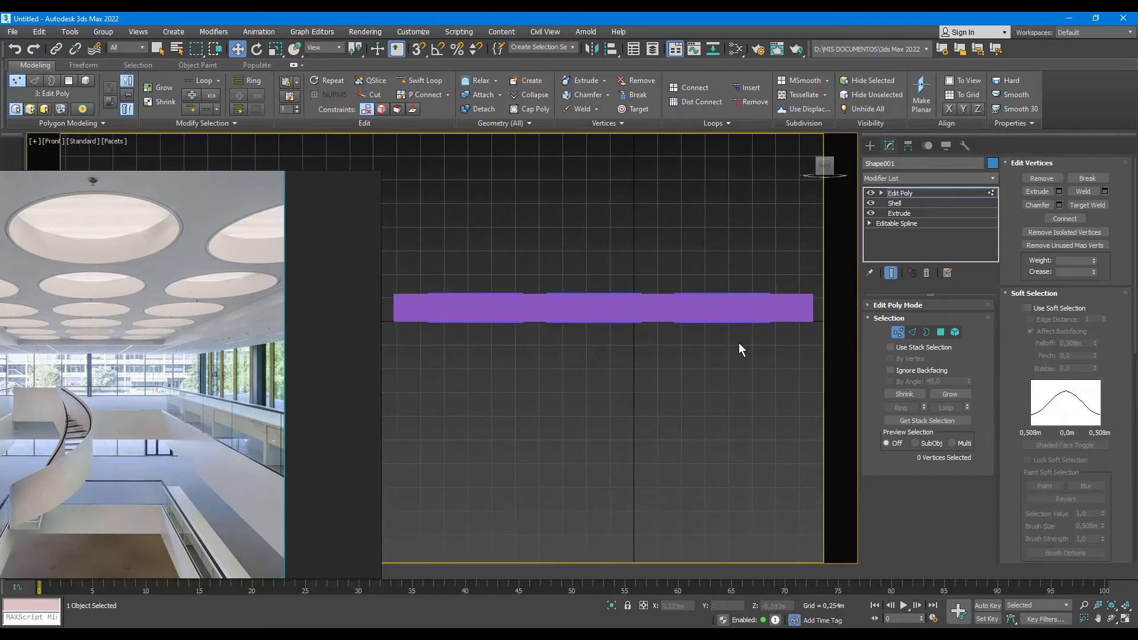
pyautogui.moveTo(423, 334); pyautogui.dragTo(407, 318)
pyautogui.scroll(1, 450, 307)
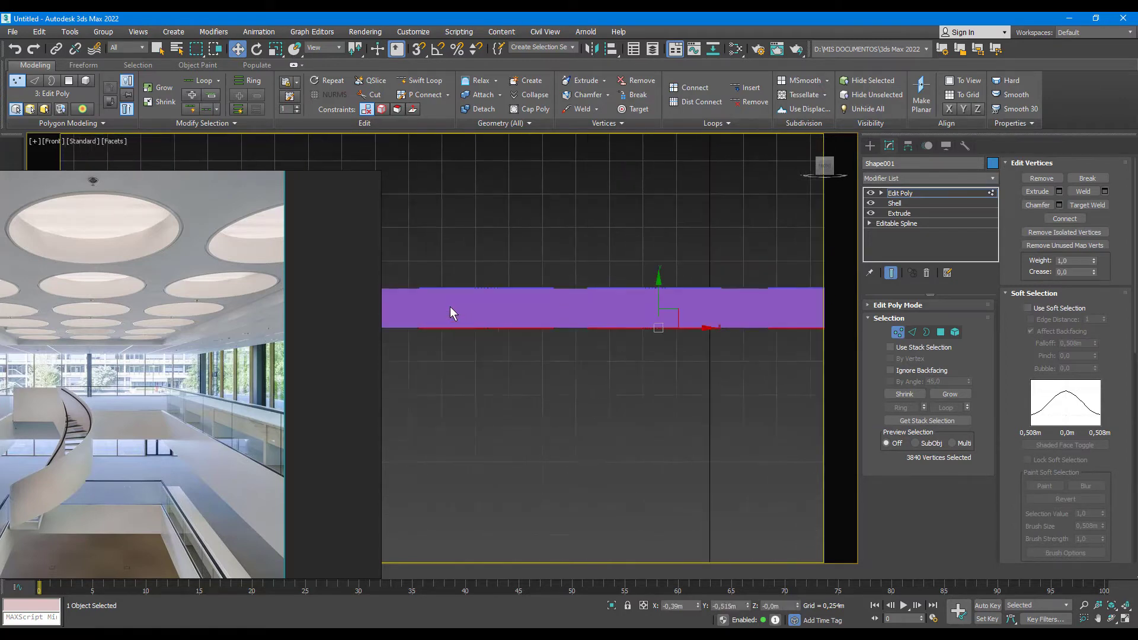
pyautogui.scroll(2, 535, 312)
pyautogui.scroll(1, 723, 351)
pyautogui.scroll(1, 724, 352)
pyautogui.scroll(2, 735, 332)
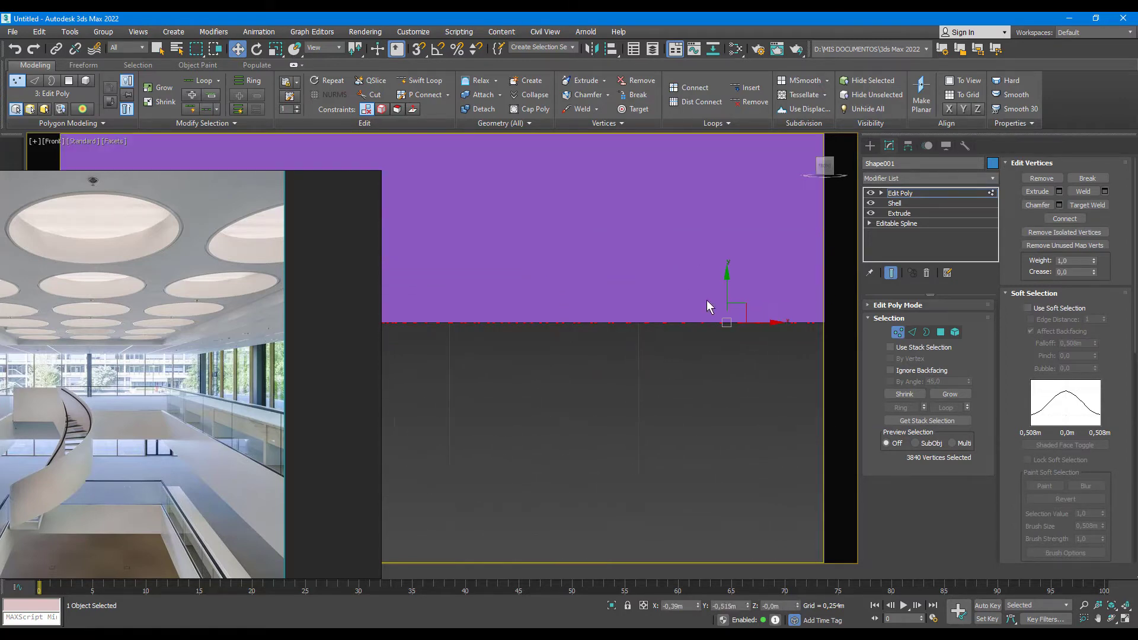
pyautogui.moveTo(748, 319); pyautogui.dragTo(749, 326)
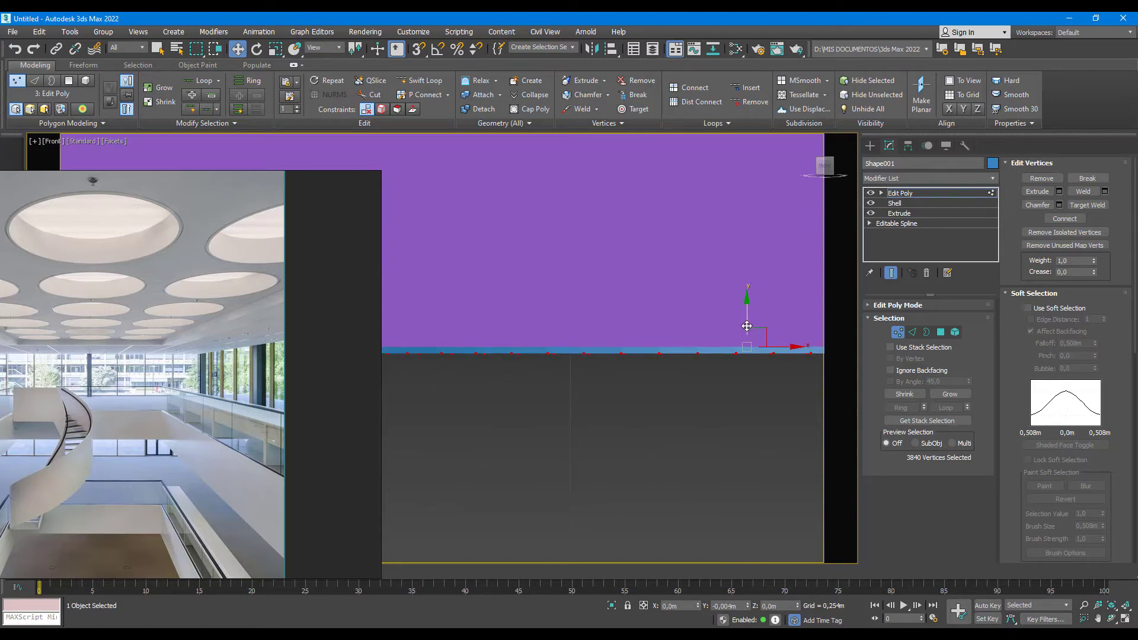
pyautogui.scroll(-3, 652, 277)
pyautogui.scroll(-3, 645, 272)
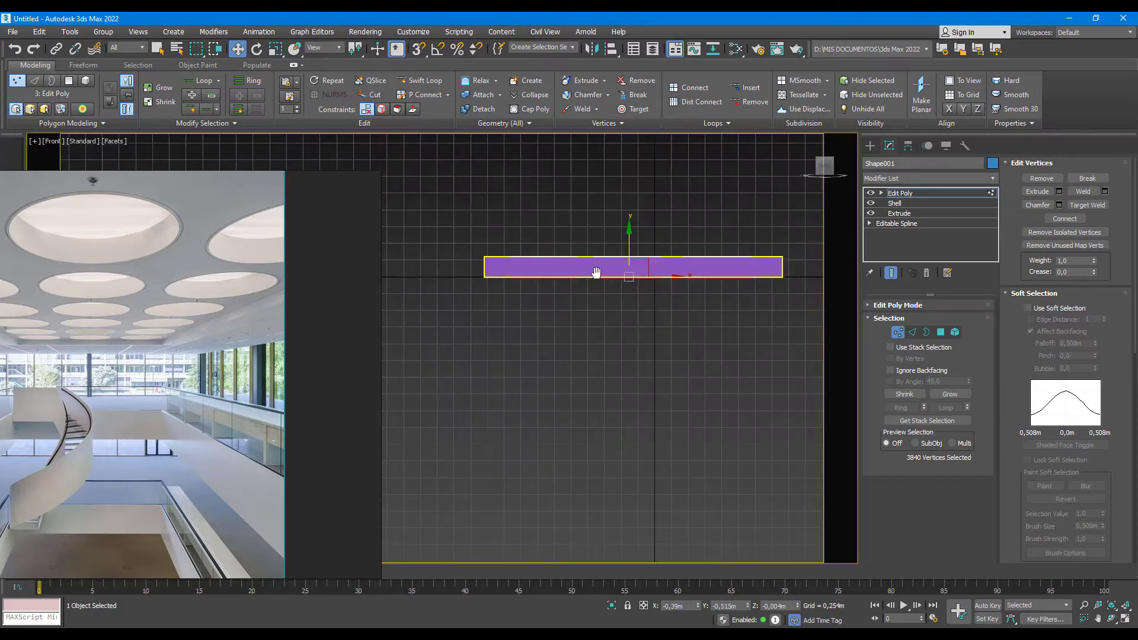
pyautogui.scroll(-2, 645, 272)
pyautogui.click(898, 332)
# - Return to the Perspective view and orbit to face the slab's perforated underside
pyautogui.scroll(2, 581, 246)
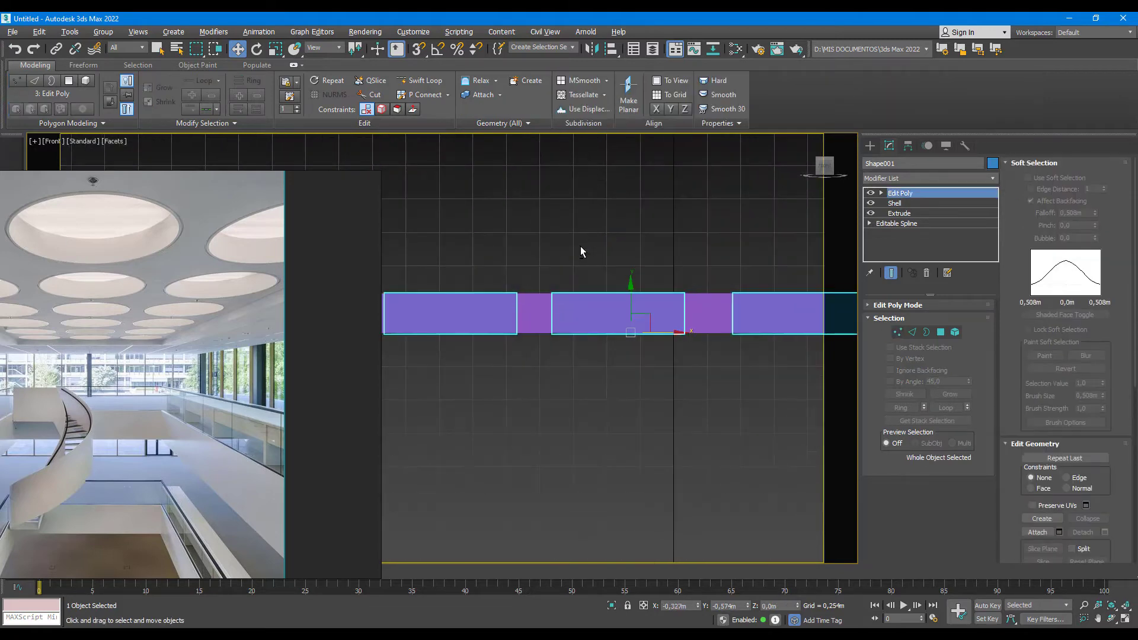
pyautogui.press('p')
pyautogui.scroll(3, 601, 257)
pyautogui.keyDown('alt'); pyautogui.moveTo(630, 311); pyautogui.dragTo(593, 415, button='middle'); pyautogui.keyUp('alt')
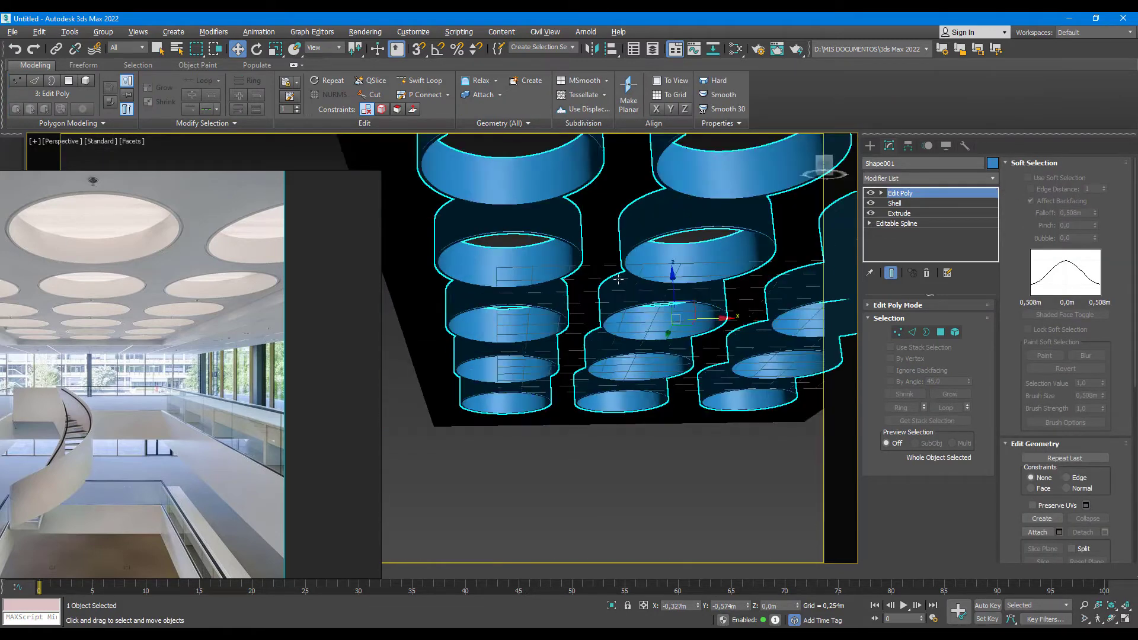
pyautogui.click(585, 460)
pyautogui.keyDown('alt'); pyautogui.moveTo(585, 460); pyautogui.dragTo(534, 332, button='middle'); pyautogui.keyUp('alt')
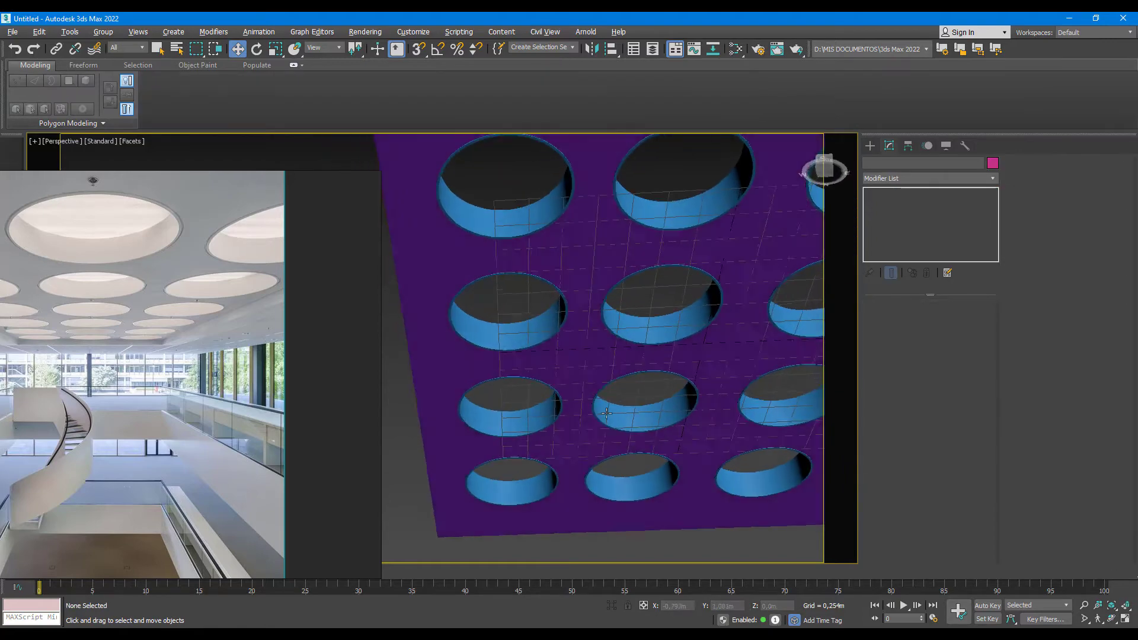
# - Zoom in on the openings and select the hole-ring object Shape001
pyautogui.scroll(3, 531, 292)
pyautogui.scroll(2, 496, 303)
pyautogui.scroll(-3, 496, 302)
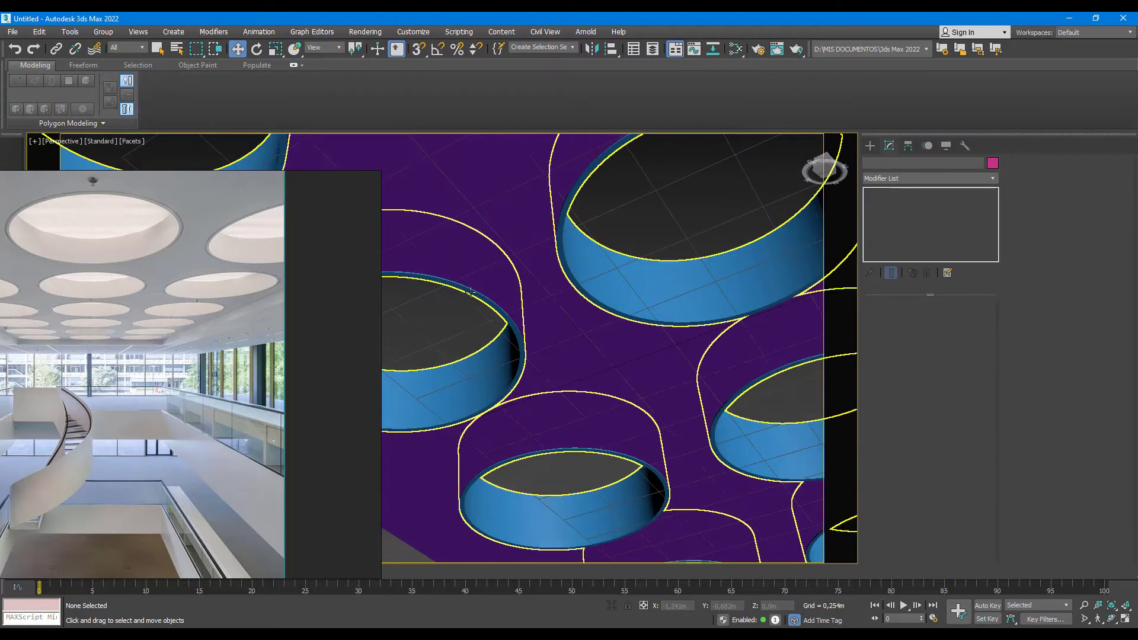
pyautogui.scroll(5, 534, 311)
pyautogui.scroll(-5, 563, 317)
pyautogui.scroll(2, 578, 320)
pyautogui.scroll(3, 563, 326)
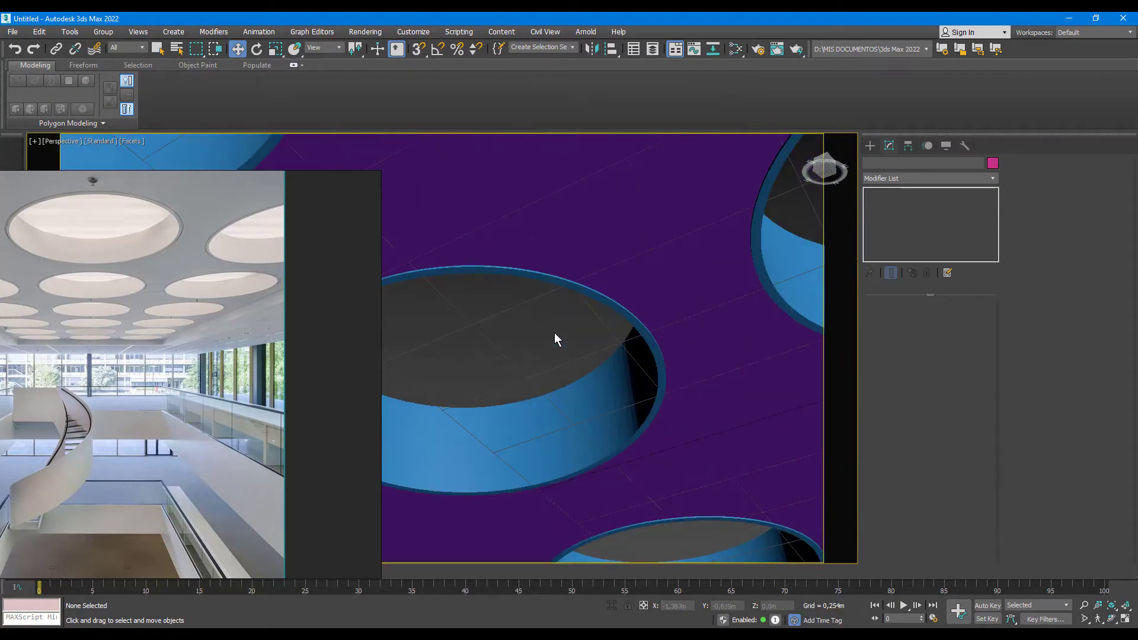
pyautogui.click(566, 305)
# - Orbit to look down on the holed slab with Shape001 selected
pyautogui.scroll(2, 568, 324)
pyautogui.scroll(-5, 568, 326)
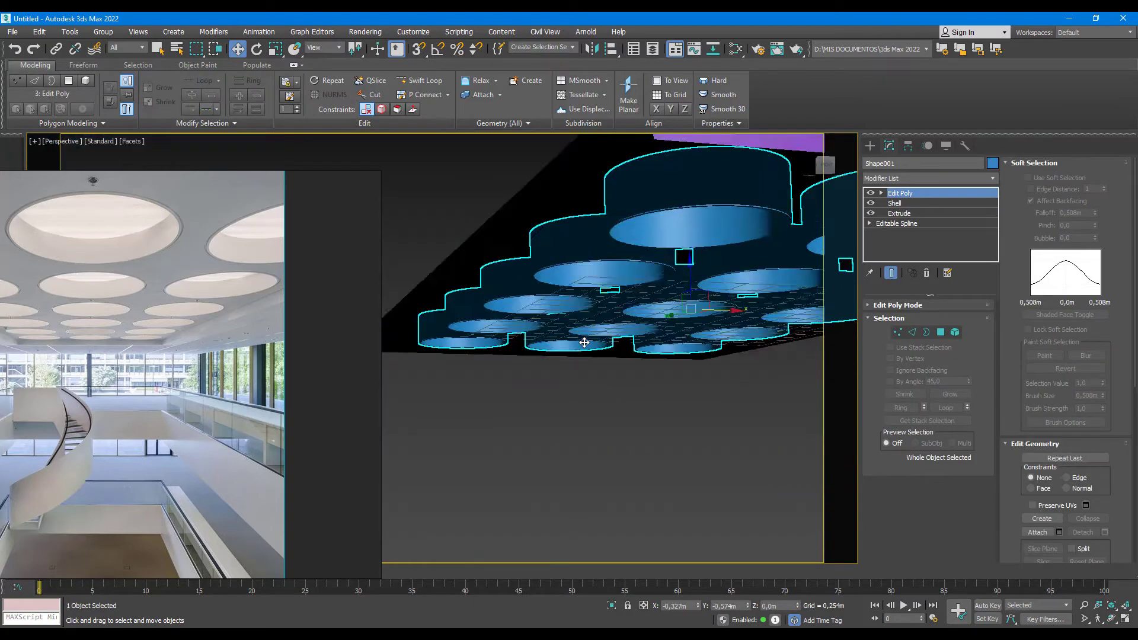
pyautogui.keyDown('alt'); pyautogui.moveTo(568, 325); pyautogui.dragTo(522, 355, button='middle'); pyautogui.keyUp('alt')
pyautogui.scroll(4, 522, 355)
pyautogui.scroll(2, 516, 358)
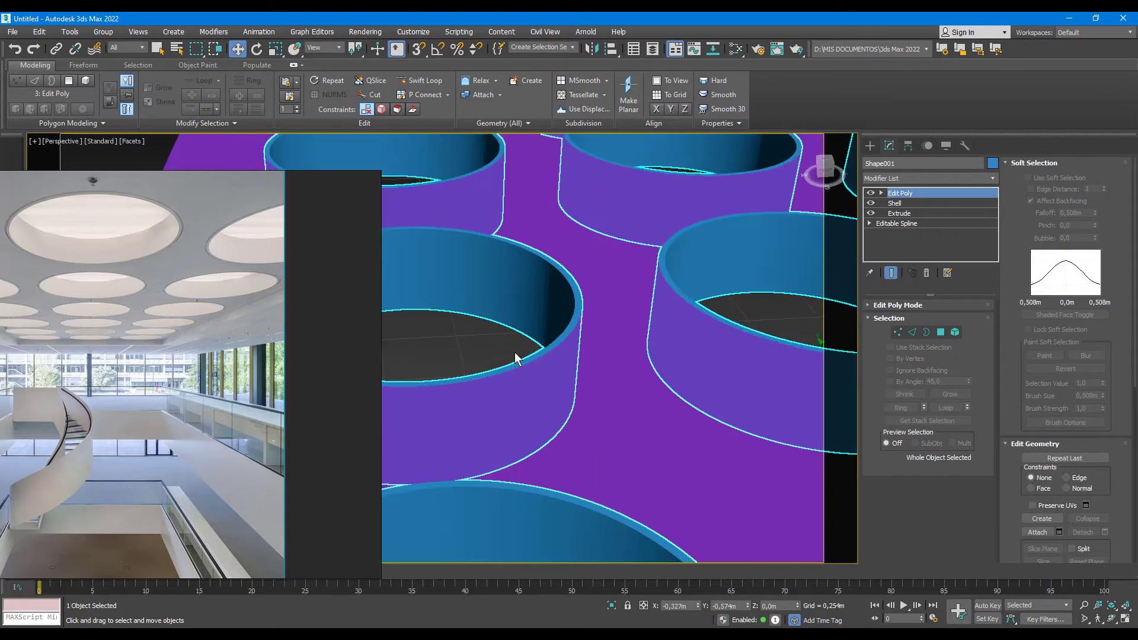
pyautogui.click(908, 179)
# - Add a Chamfer modifier to Shape001 and lower its amount to 0,009m
pyautogui.scroll(-5, 948, 213)
pyautogui.scroll(-5, 960, 213)
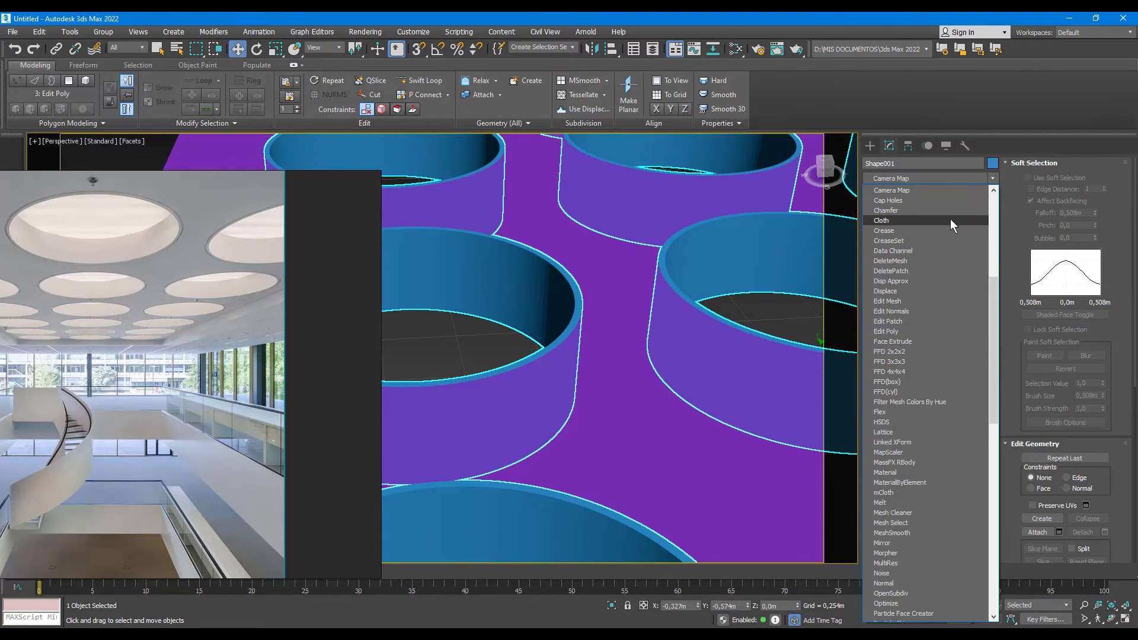
pyautogui.click(930, 210)
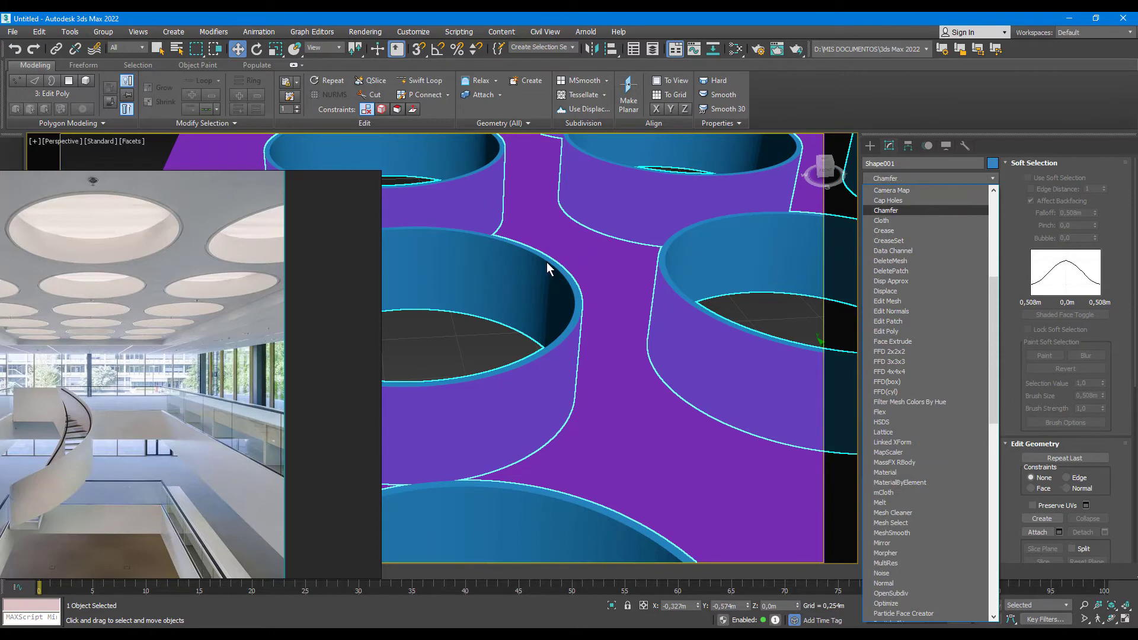
pyautogui.press('Return')
pyautogui.scroll(1, 547, 262)
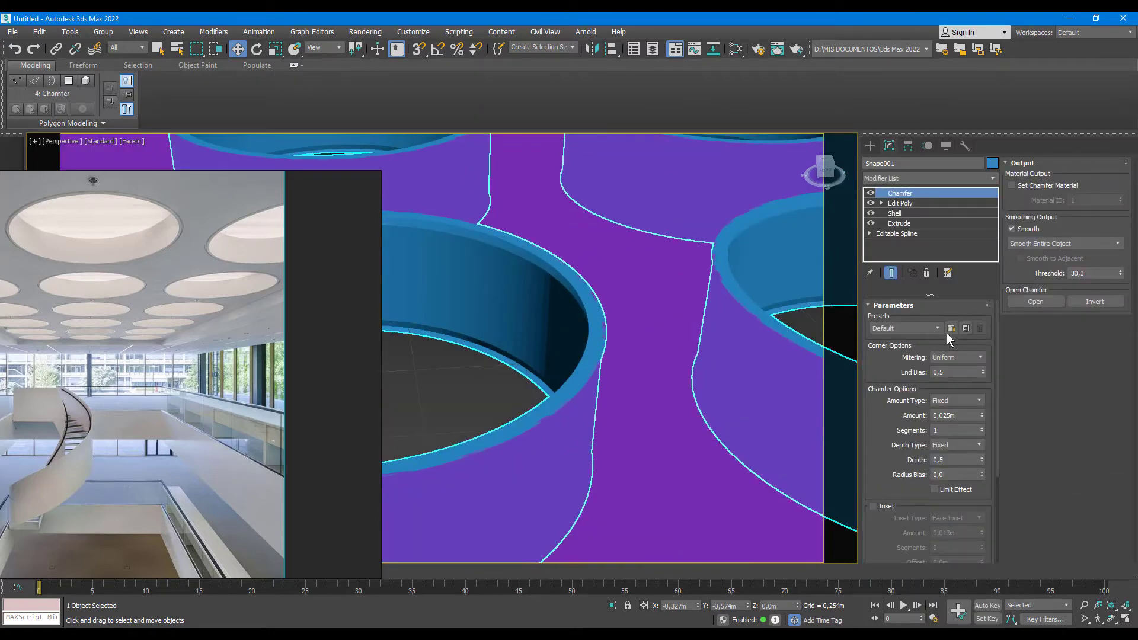
pyautogui.moveTo(982, 415); pyautogui.dragTo(968, 488)
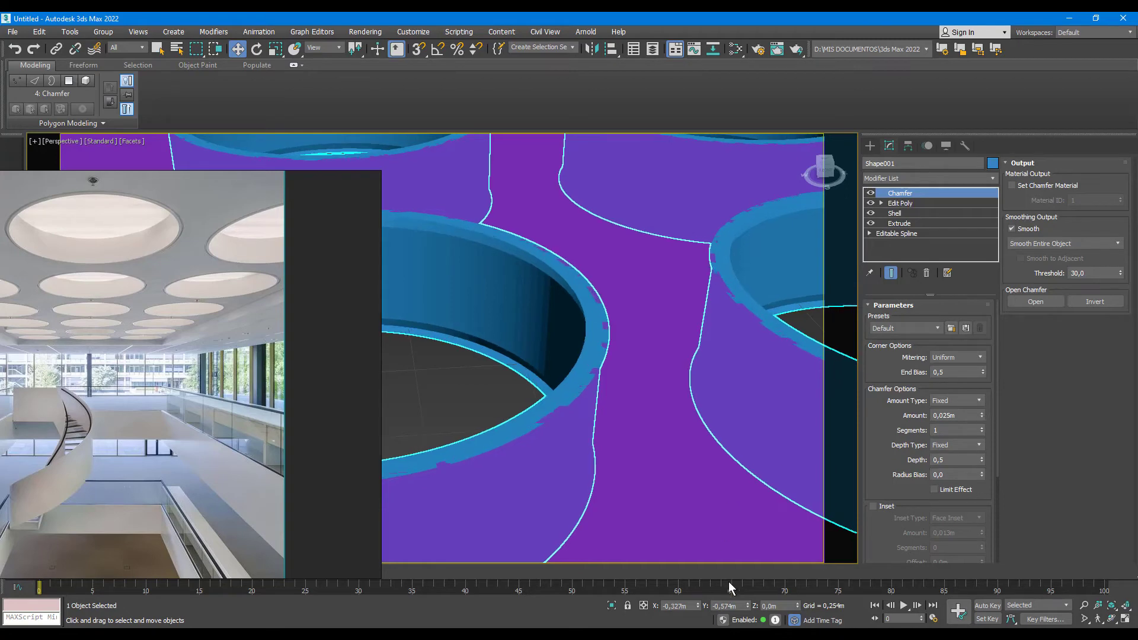
# - Isolate Shape001 and turn on Edged Faces to inspect a ring from above
pyautogui.click(611, 602)
pyautogui.scroll(5, 616, 353)
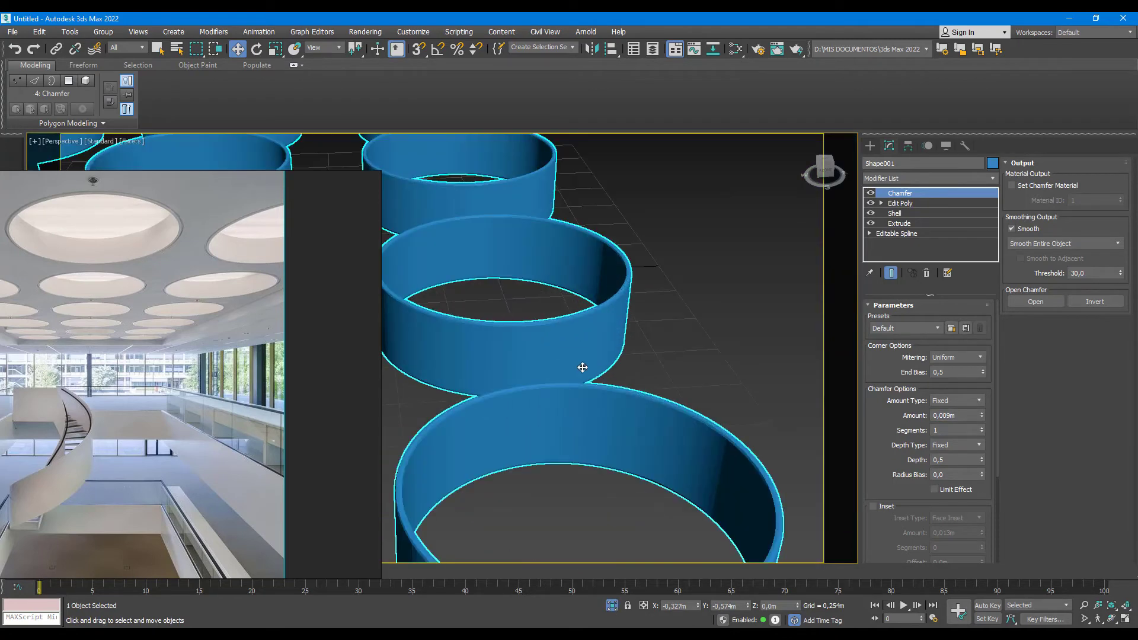
pyautogui.scroll(5, 606, 365)
pyautogui.keyDown('alt'); pyautogui.moveTo(606, 365); pyautogui.dragTo(666, 300, button='middle'); pyautogui.keyUp('alt')
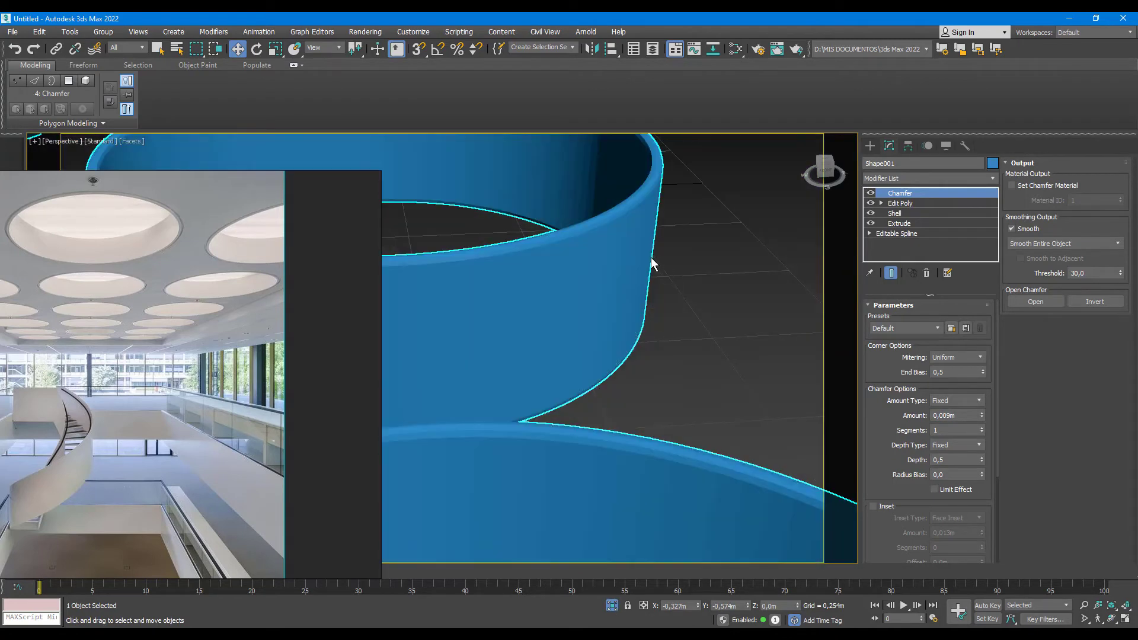
pyautogui.keyDown('alt'); pyautogui.moveTo(651, 257); pyautogui.dragTo(647, 324, button='middle'); pyautogui.keyUp('alt')
pyautogui.press('F4')
pyautogui.scroll(2, 647, 325)
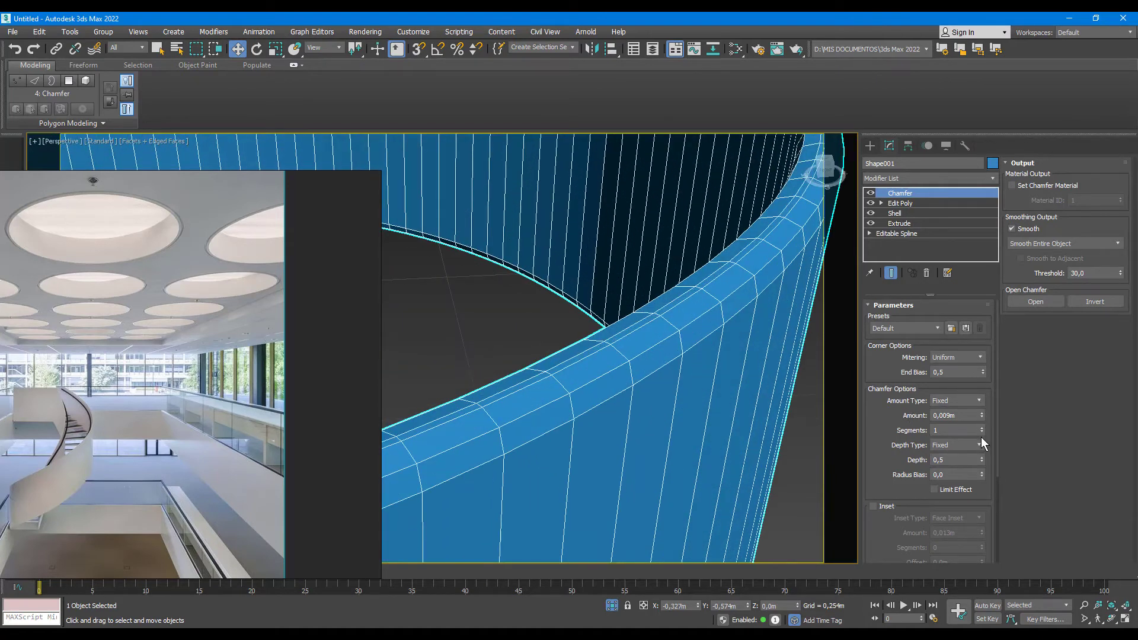
# - Set the ring chamfer amount to 0,002m
pyautogui.moveTo(981, 418); pyautogui.dragTo(985, 425)
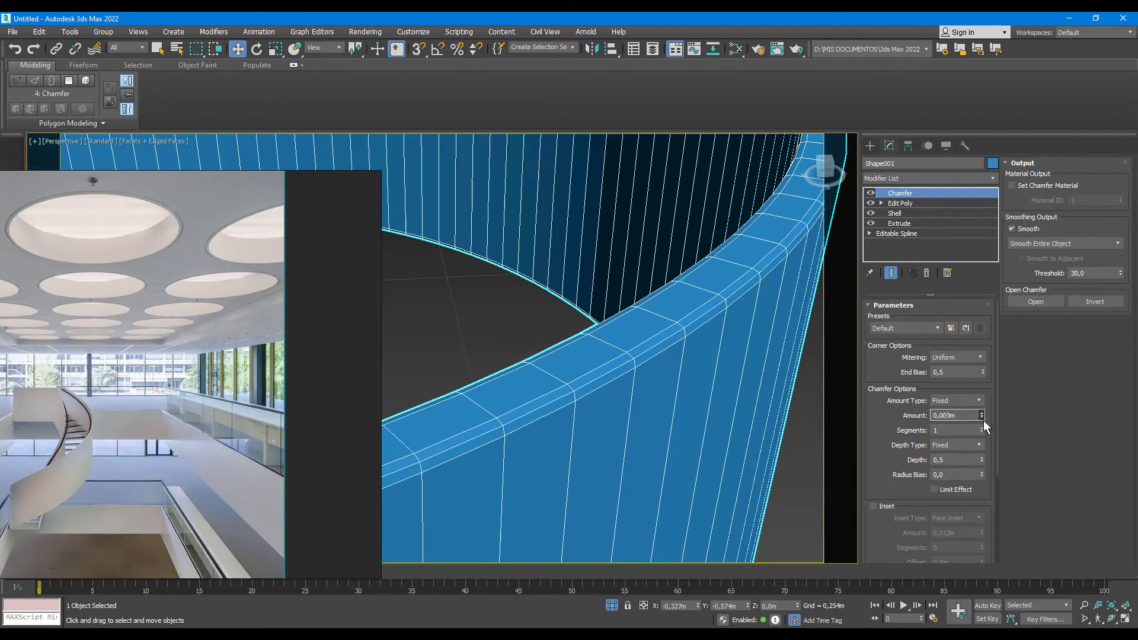
pyautogui.doubleClick(960, 414)
pyautogui.press('Return')
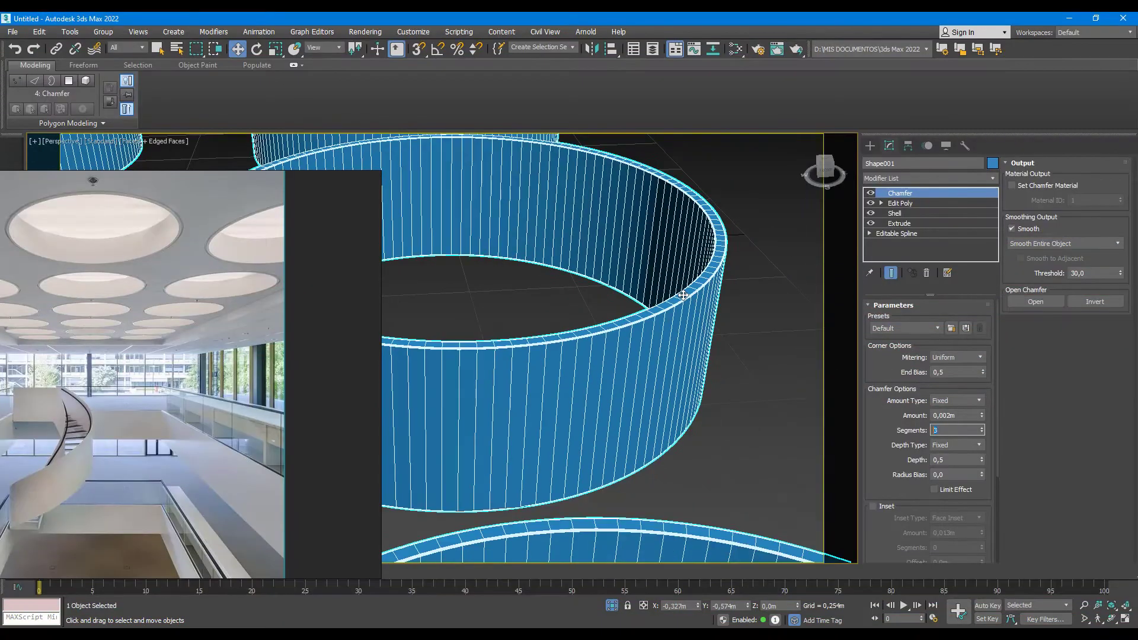
pyautogui.scroll(-5, 683, 294)
pyautogui.scroll(10, 571, 392)
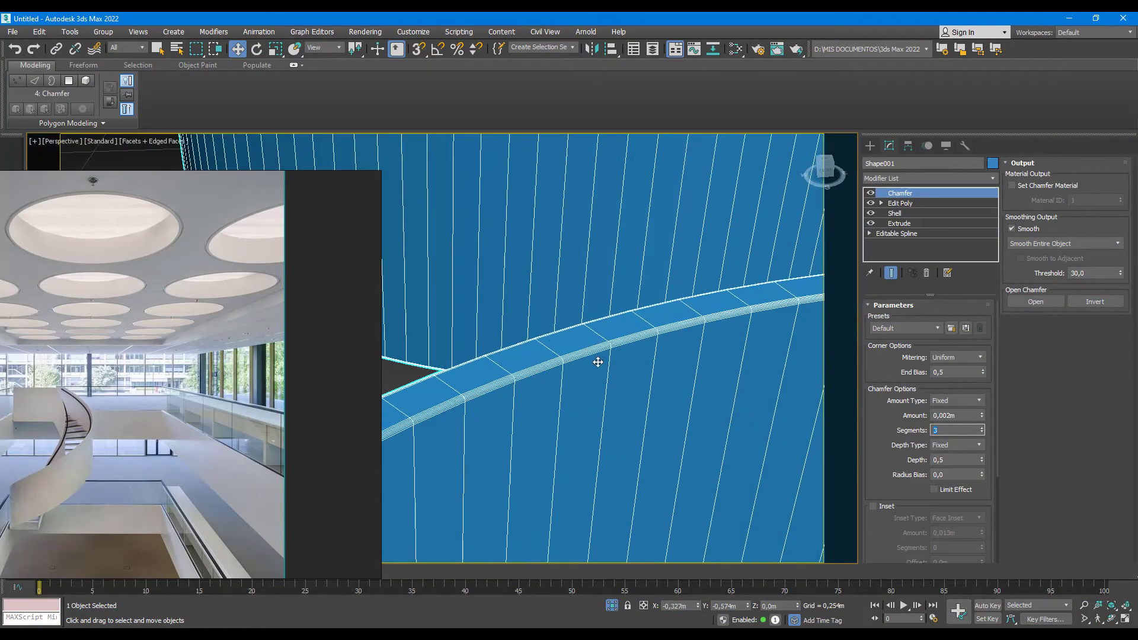
# - Set the Chamfer smoothing to Smooth Chamfers Only
pyautogui.click(1022, 240)
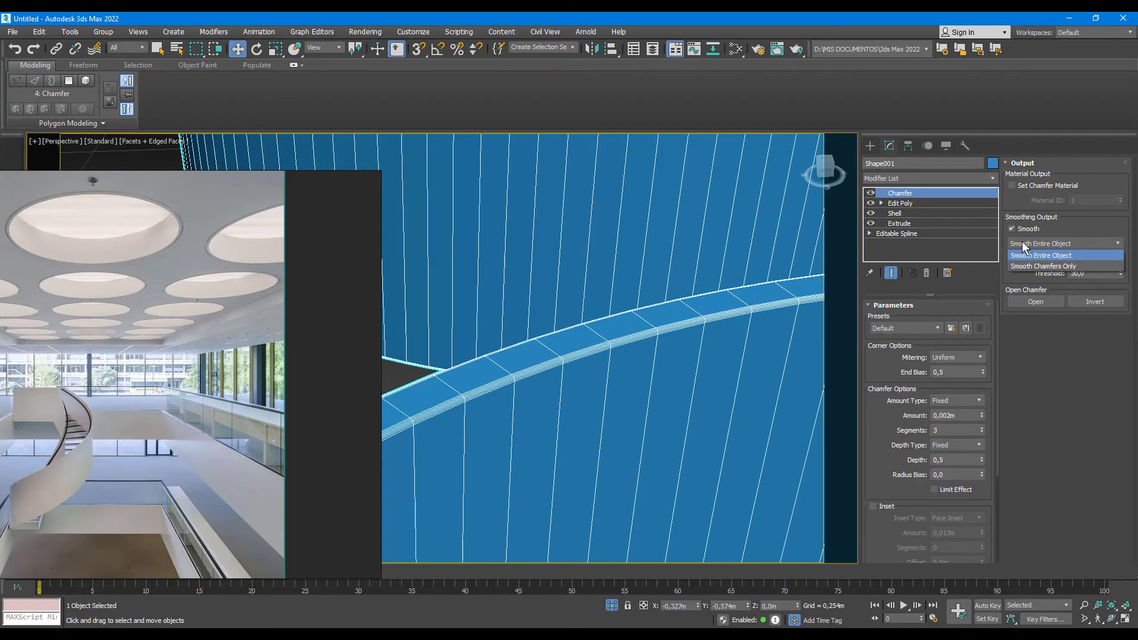
pyautogui.click(1032, 266)
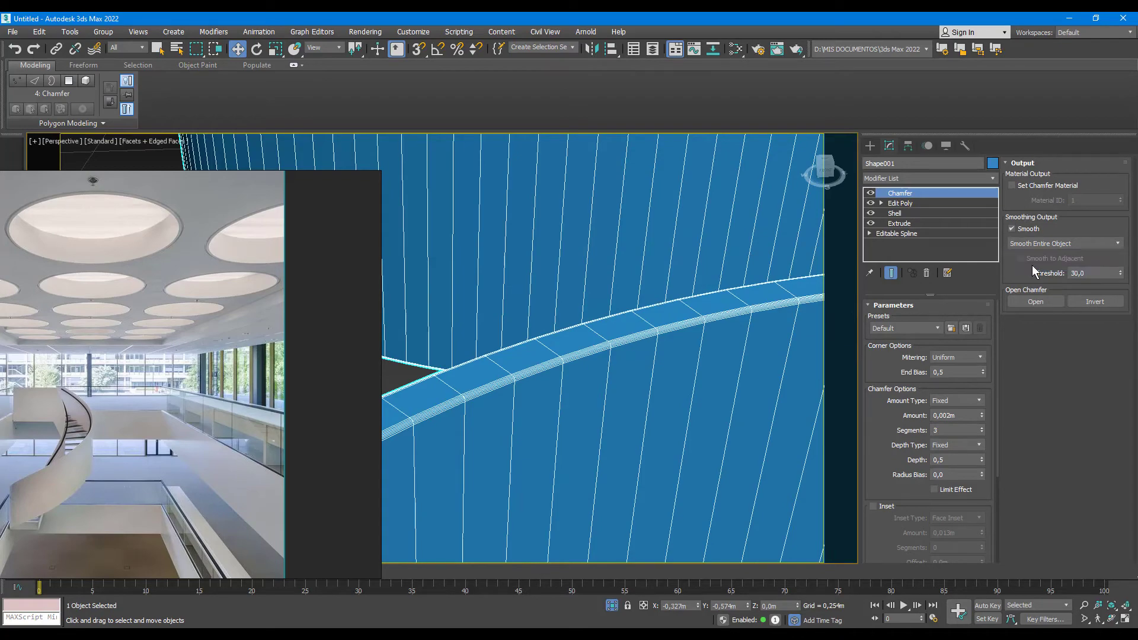
pyautogui.scroll(-5, 612, 281)
pyautogui.scroll(3, 586, 252)
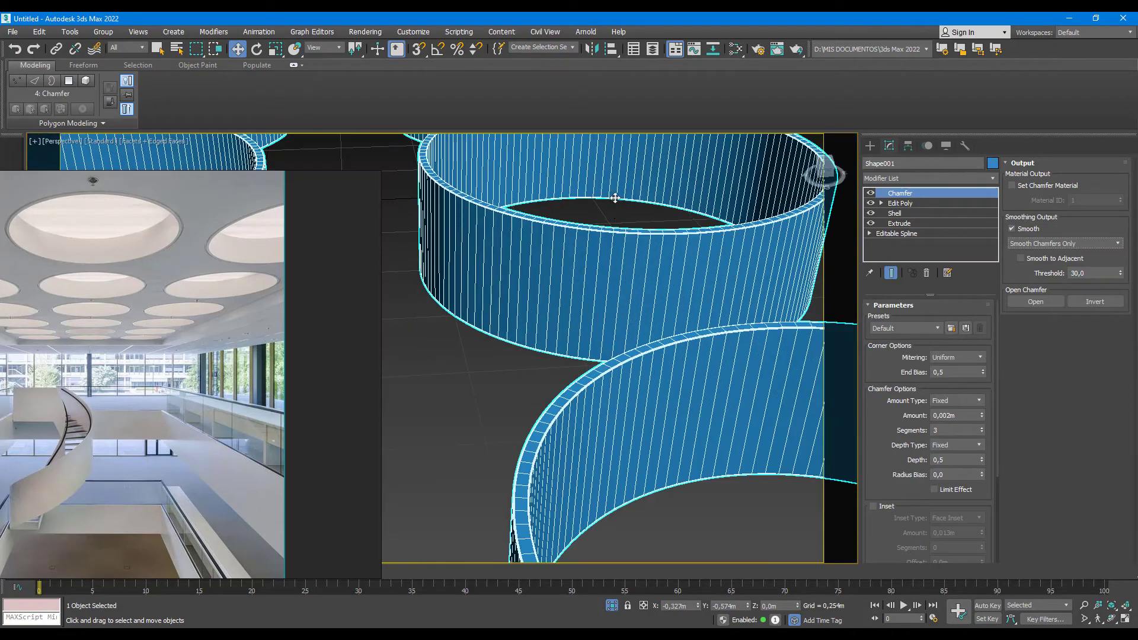
pyautogui.scroll(3, 575, 231)
pyautogui.scroll(-8, 564, 203)
pyautogui.scroll(2, 804, 331)
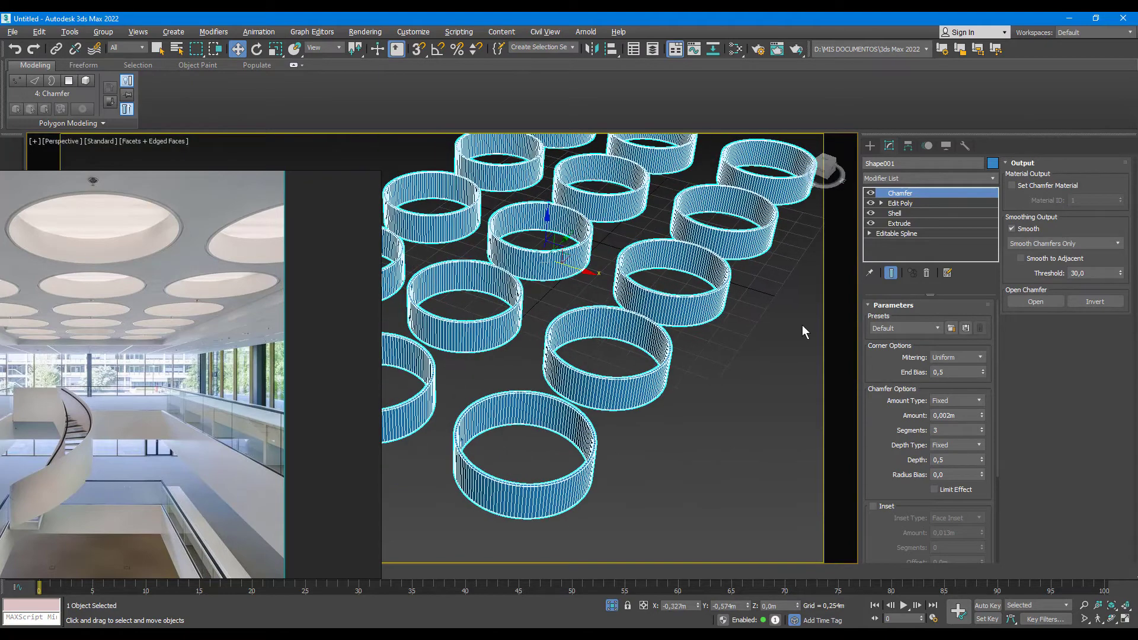
pyautogui.click(905, 178)
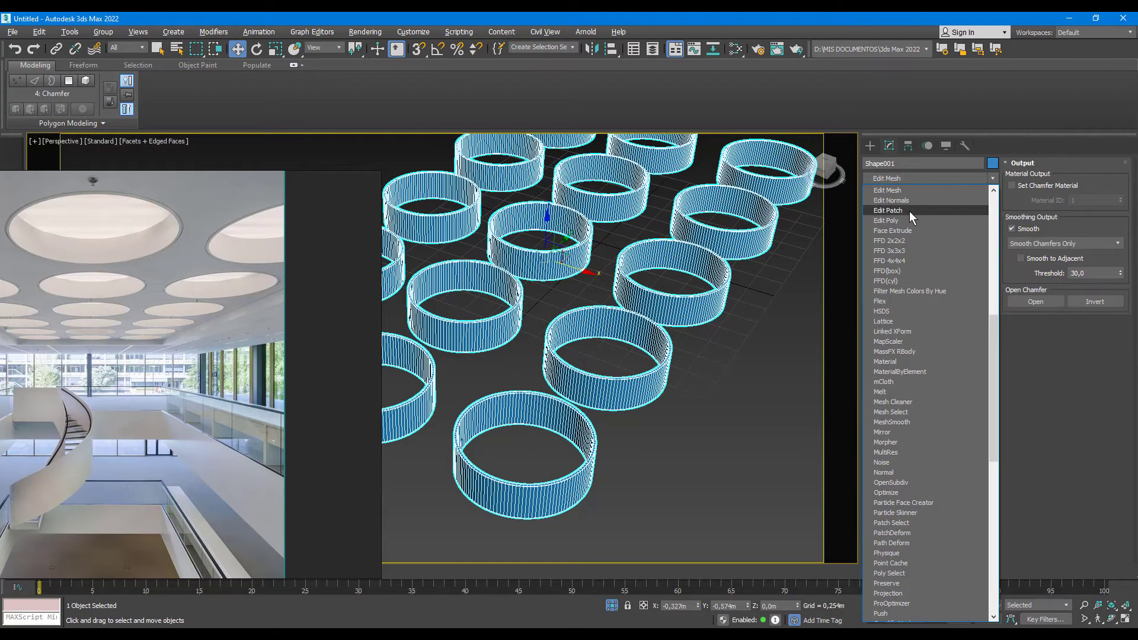
# - Add Edit Poly and collapse Shape001 into a single Editable Poly
pyautogui.press('Escape')
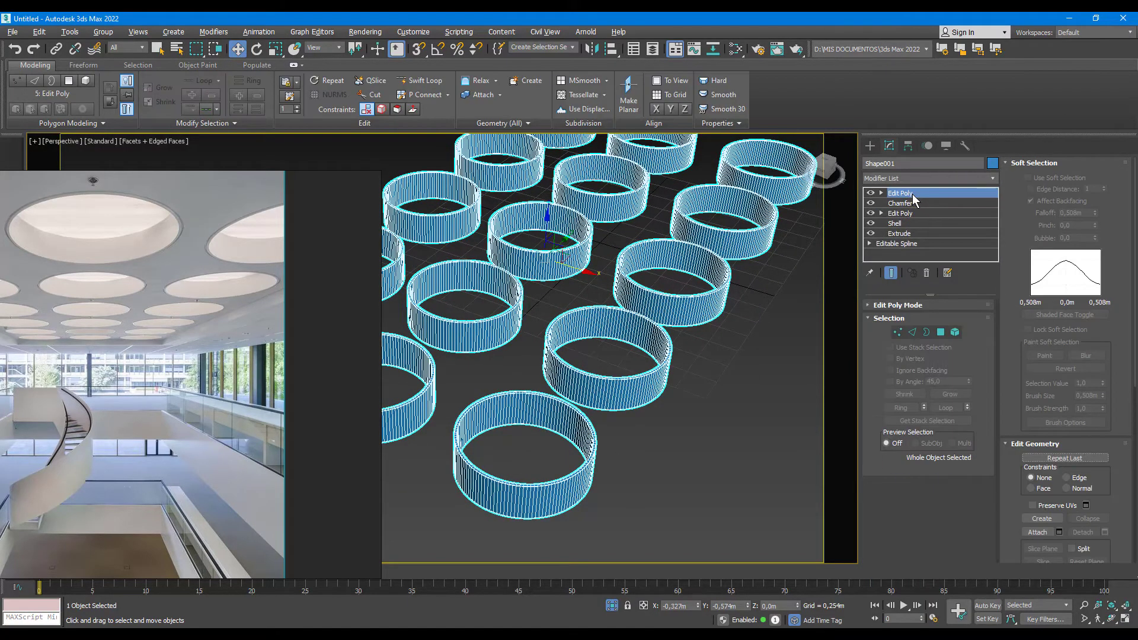
pyautogui.rightClick(912, 194)
pyautogui.click(944, 302)
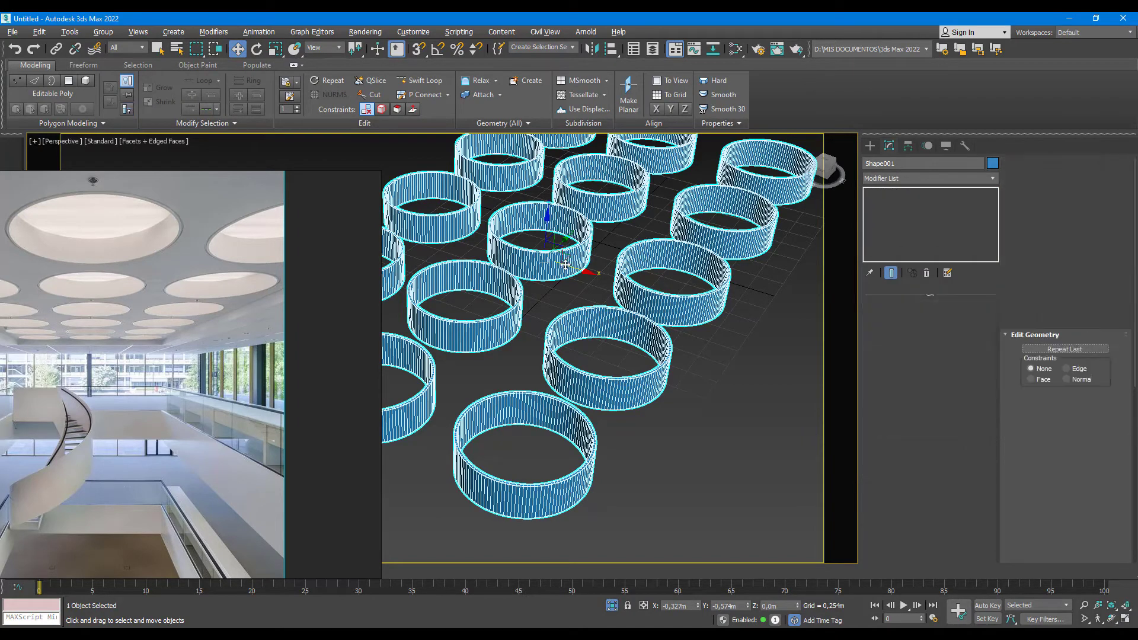
# - Pan across the rings and isolate the ceiling slab Rectangle001
pyautogui.scroll(5, 625, 320)
pyautogui.moveTo(625, 297)
pyautogui.mouseDown(button='middle')
pyautogui.moveTo(625, 332)
pyautogui.moveTo(585, 273)
pyautogui.mouseUp(button='middle')
pyautogui.scroll(-5, 585, 273)
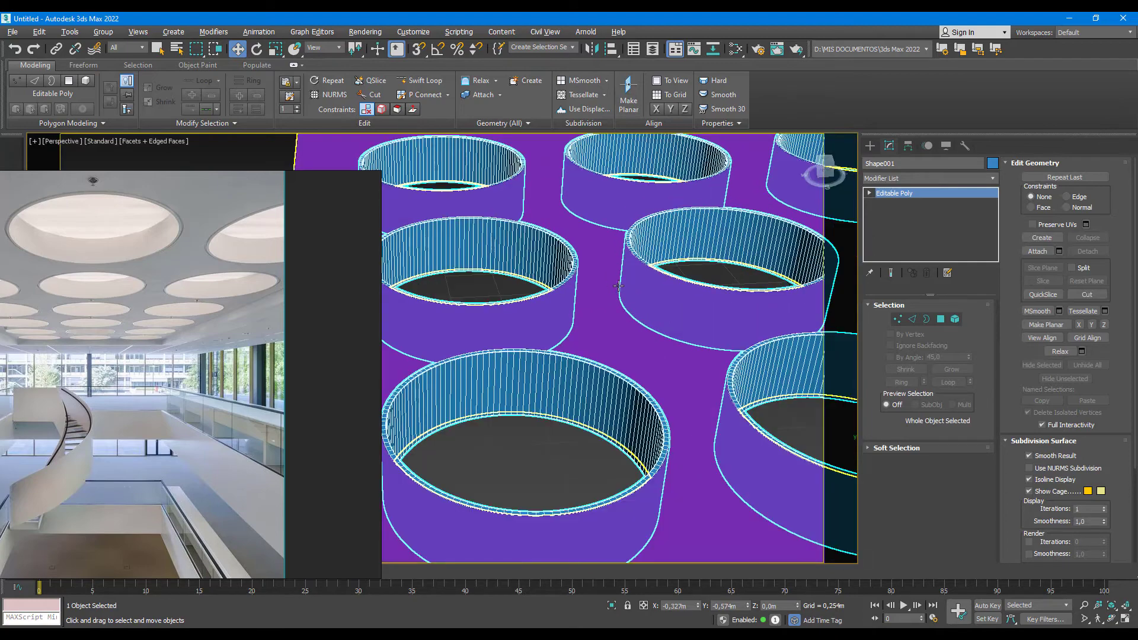
pyautogui.scroll(-3, 605, 258)
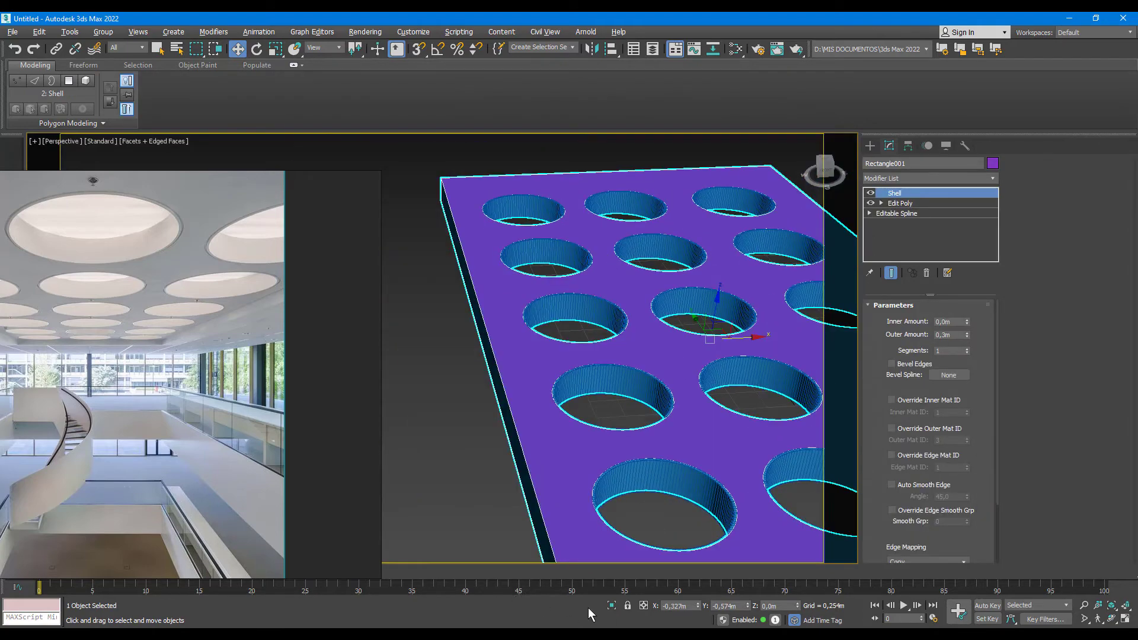
pyautogui.click(611, 608)
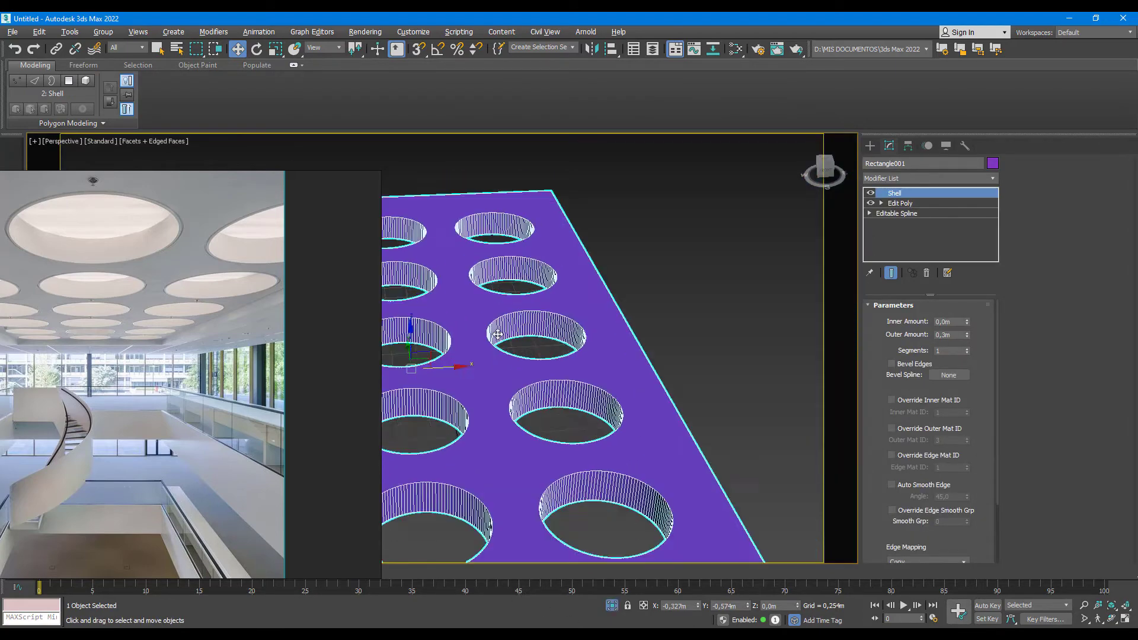
pyautogui.scroll(5, 511, 277)
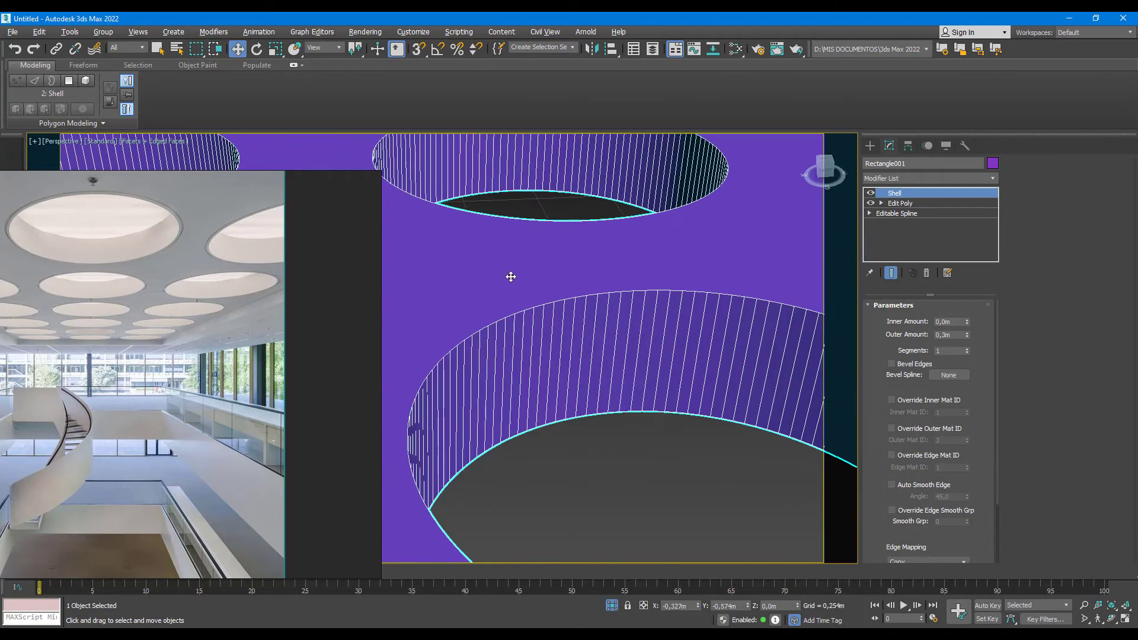
pyautogui.click(930, 181)
# - Add a Chamfer modifier to the slab, entering 0,016 as its amount
pyautogui.press('c')
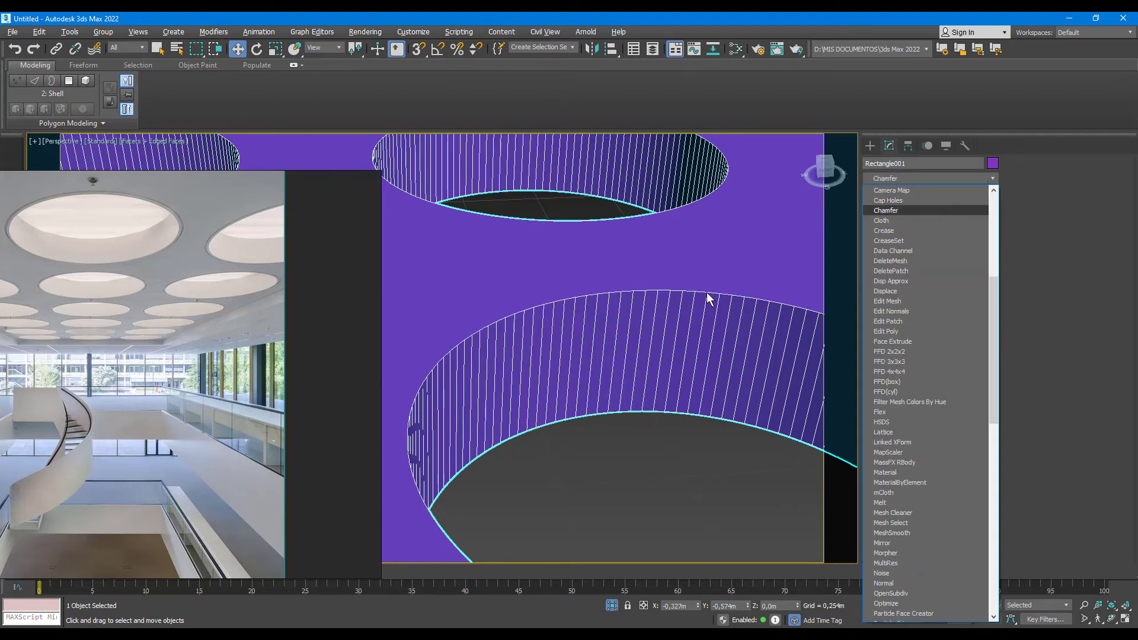
pyautogui.press('Return')
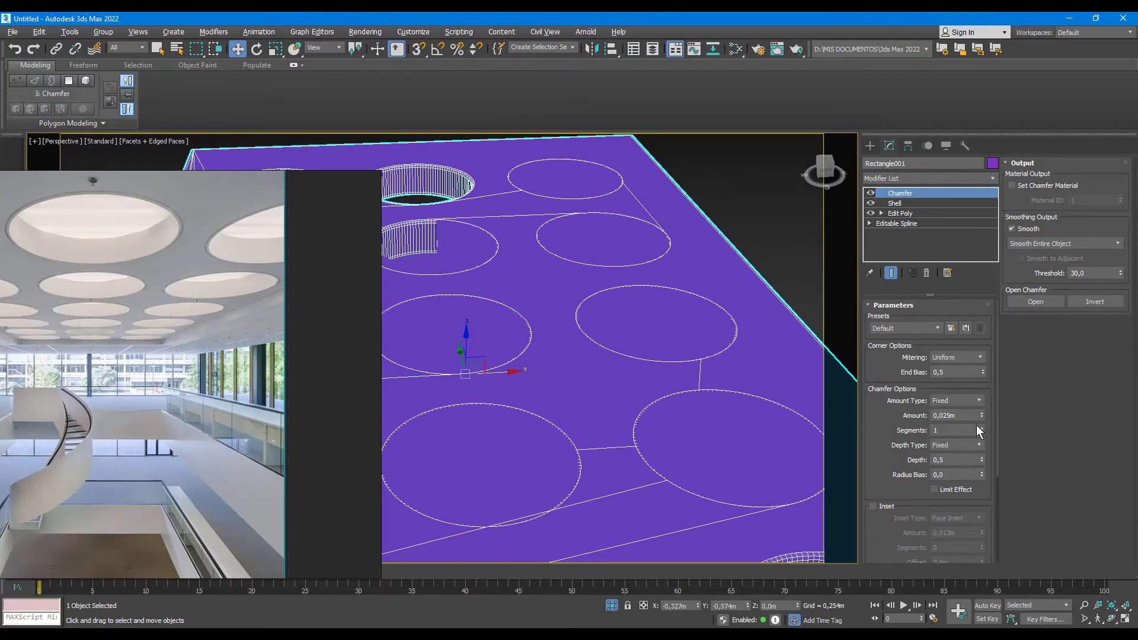
pyautogui.moveTo(982, 415); pyautogui.dragTo(964, 415)
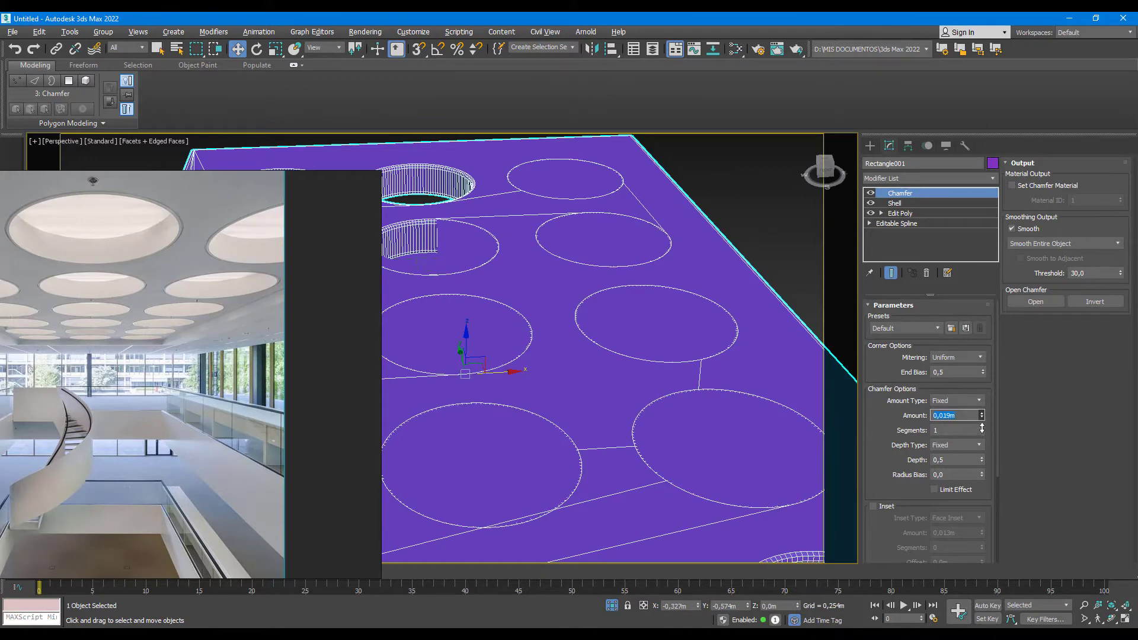
pyautogui.write('0,016')
pyautogui.press('Return')
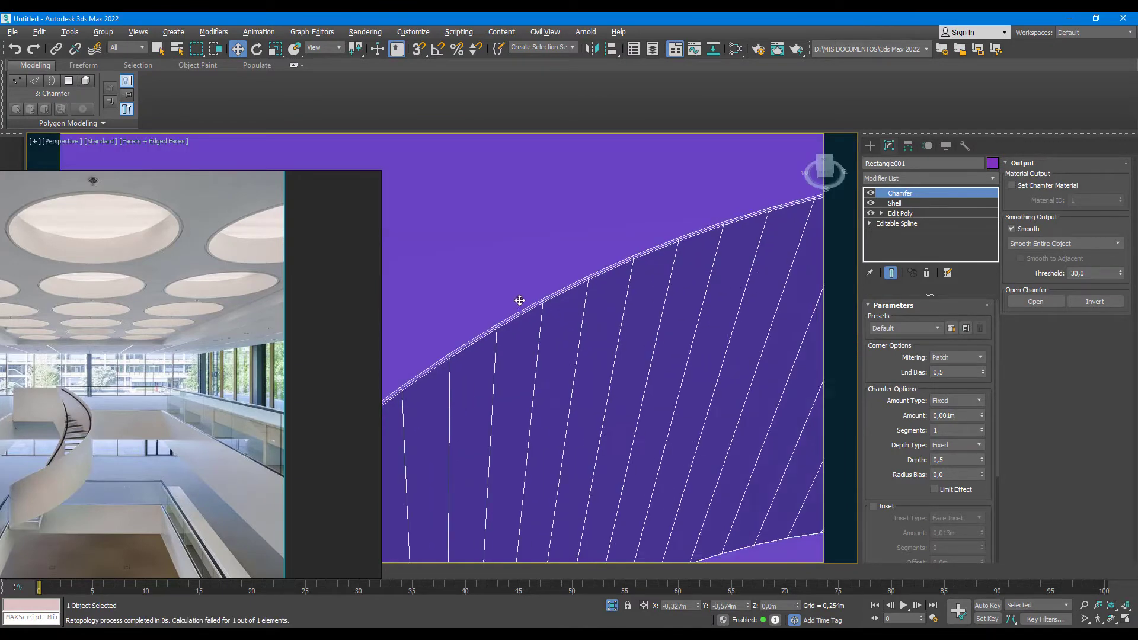
# - Inspect the holes from a top-down view, then stack an Edit Poly above the Chamfer
pyautogui.scroll(-3, 519, 298)
pyautogui.scroll(-3, 523, 294)
pyautogui.scroll(-3, 525, 294)
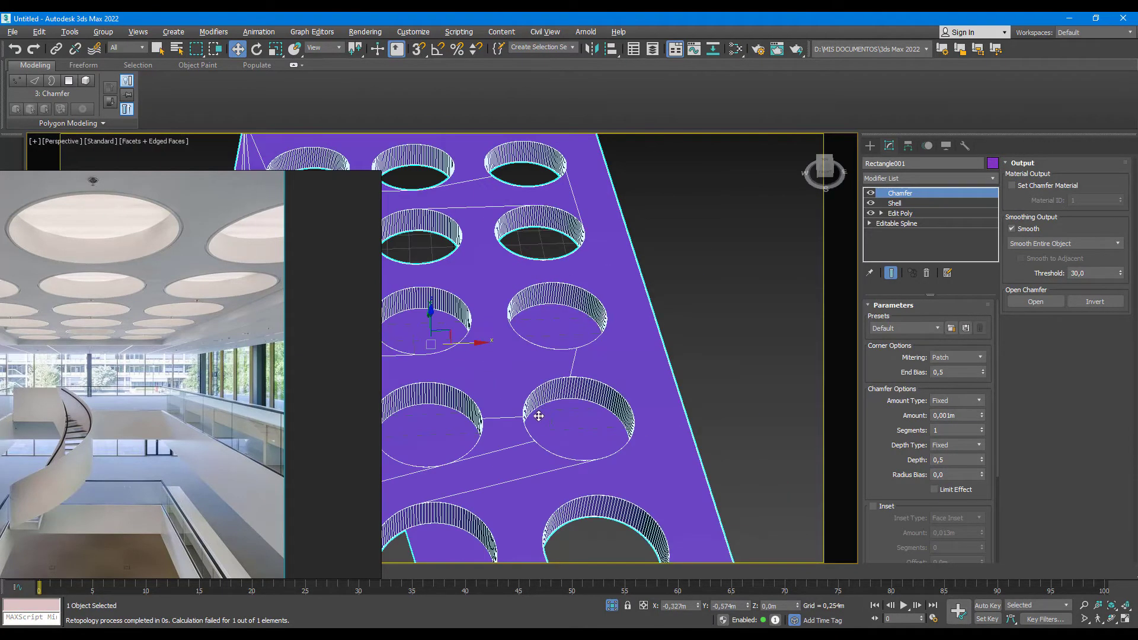
pyautogui.scroll(3, 538, 416)
pyautogui.scroll(3, 610, 374)
pyautogui.scroll(-3, 609, 460)
pyautogui.scroll(-2, 623, 371)
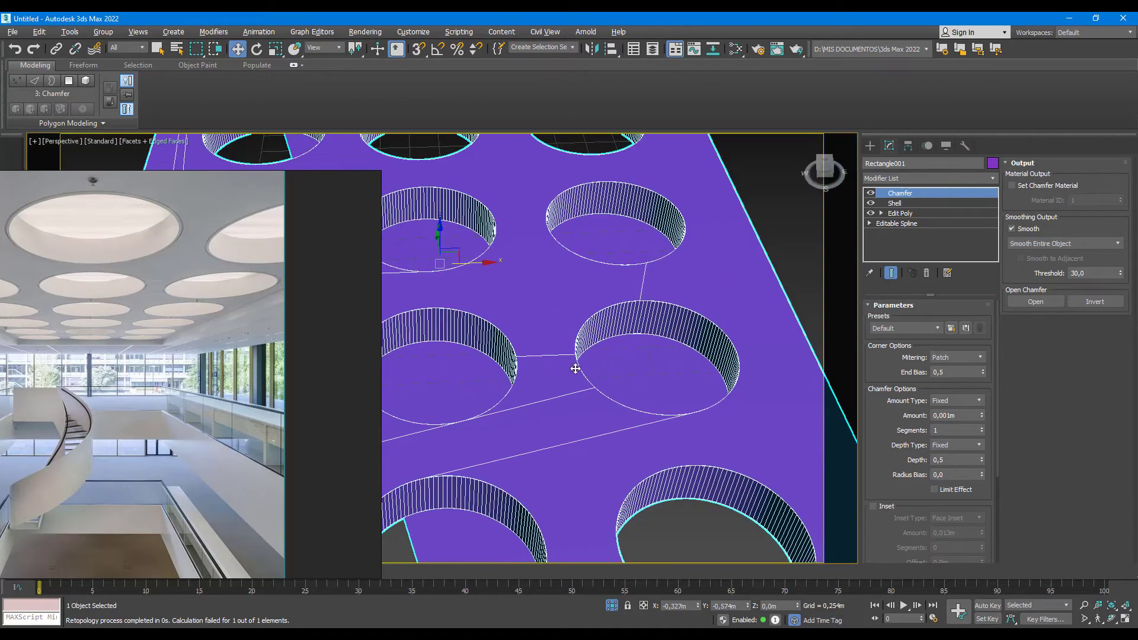
pyautogui.scroll(-3, 587, 356)
pyautogui.keyDown('alt'); pyautogui.moveTo(597, 348); pyautogui.dragTo(622, 338, button='middle'); pyautogui.keyUp('alt')
pyautogui.scroll(3, 541, 394)
pyautogui.moveTo(541, 394); pyautogui.dragTo(560, 413, button='middle')
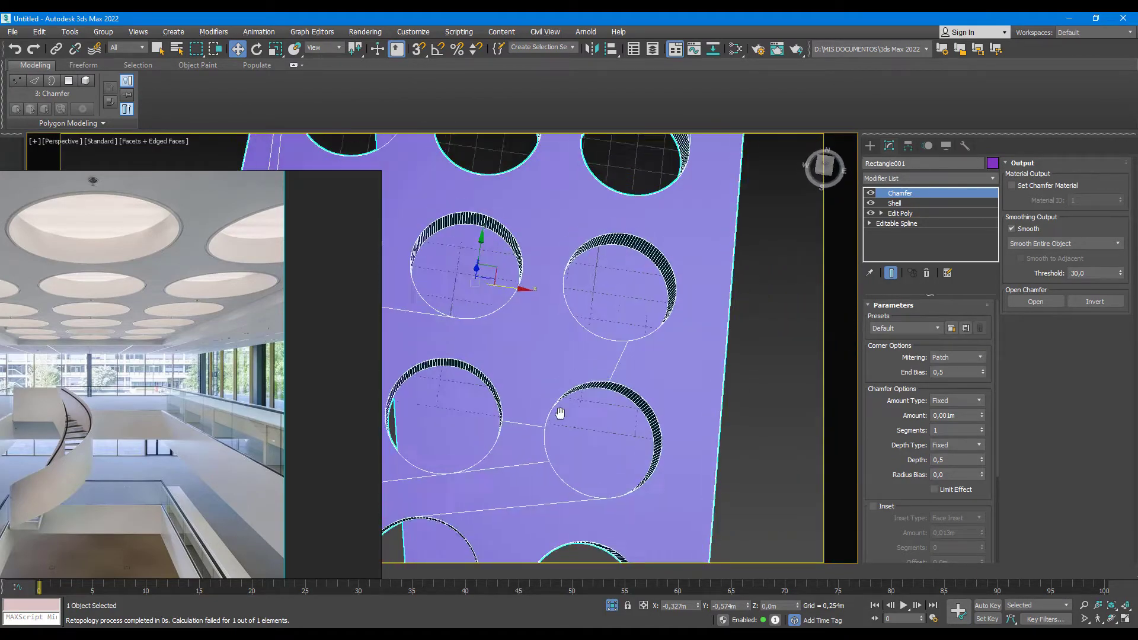
pyautogui.scroll(-2, 521, 296)
pyautogui.scroll(3, 478, 256)
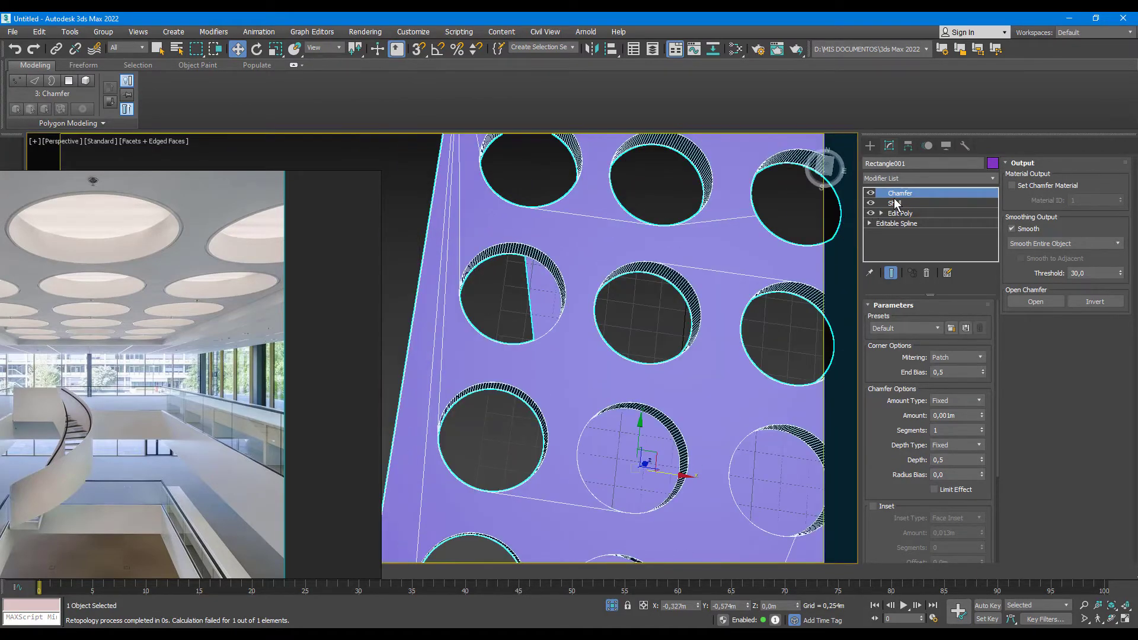
pyautogui.click(910, 179)
pyautogui.click(573, 284)
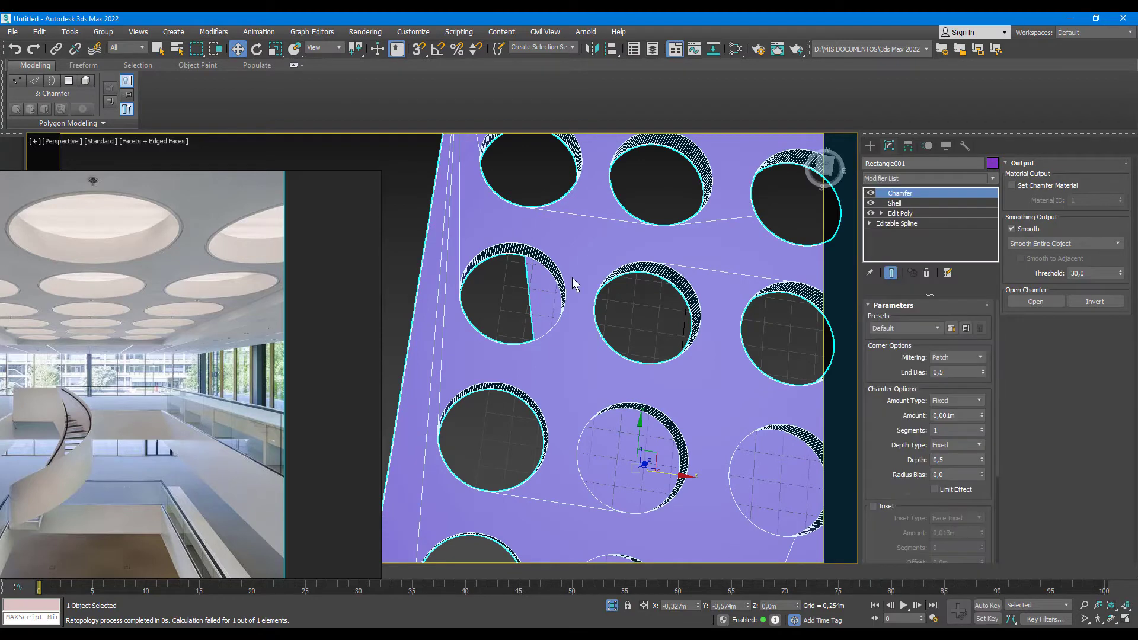
pyautogui.hotkey('ctrl', 'e')
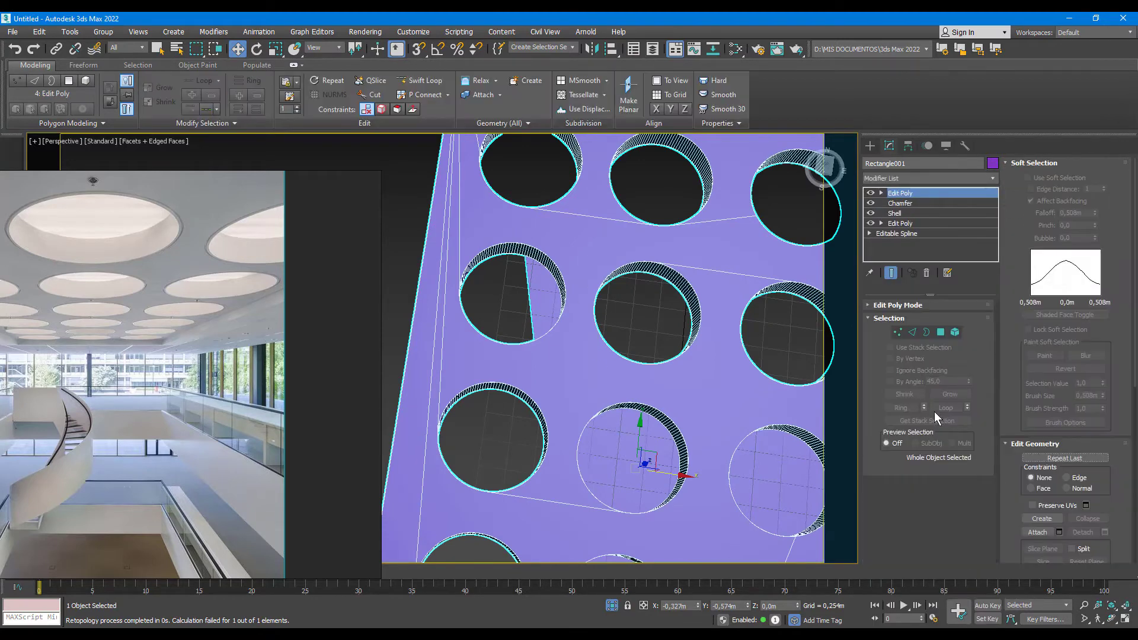
# - Select a couple of slab polygons in Polygon mode, then clear the selection
pyautogui.click(940, 332)
pyautogui.moveTo(521, 292); pyautogui.dragTo(635, 457)
pyautogui.scroll(-3, 579, 355)
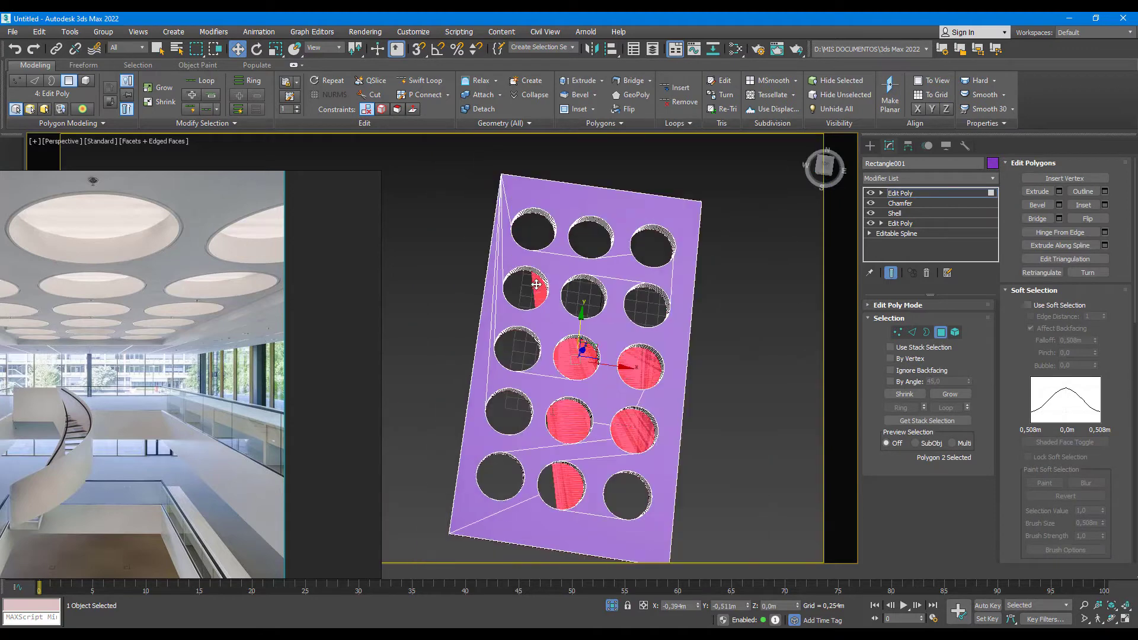
pyautogui.scroll(3, 590, 320)
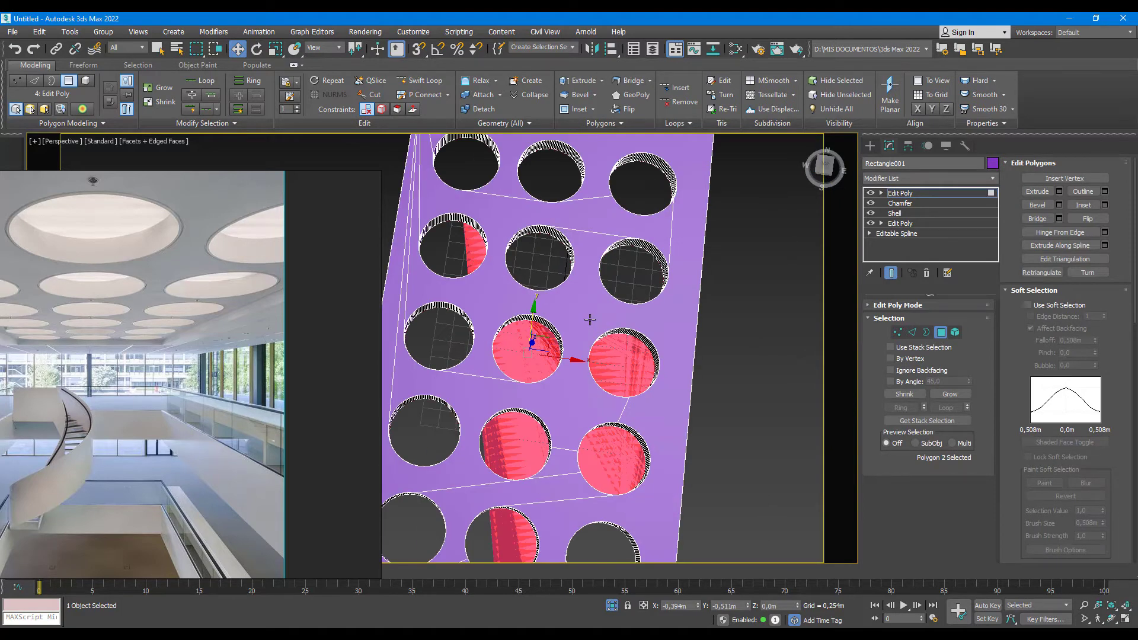
pyautogui.scroll(5, 590, 320)
pyautogui.click(573, 287)
pyautogui.scroll(3, 573, 287)
pyautogui.scroll(3, 630, 243)
pyautogui.scroll(2, 630, 243)
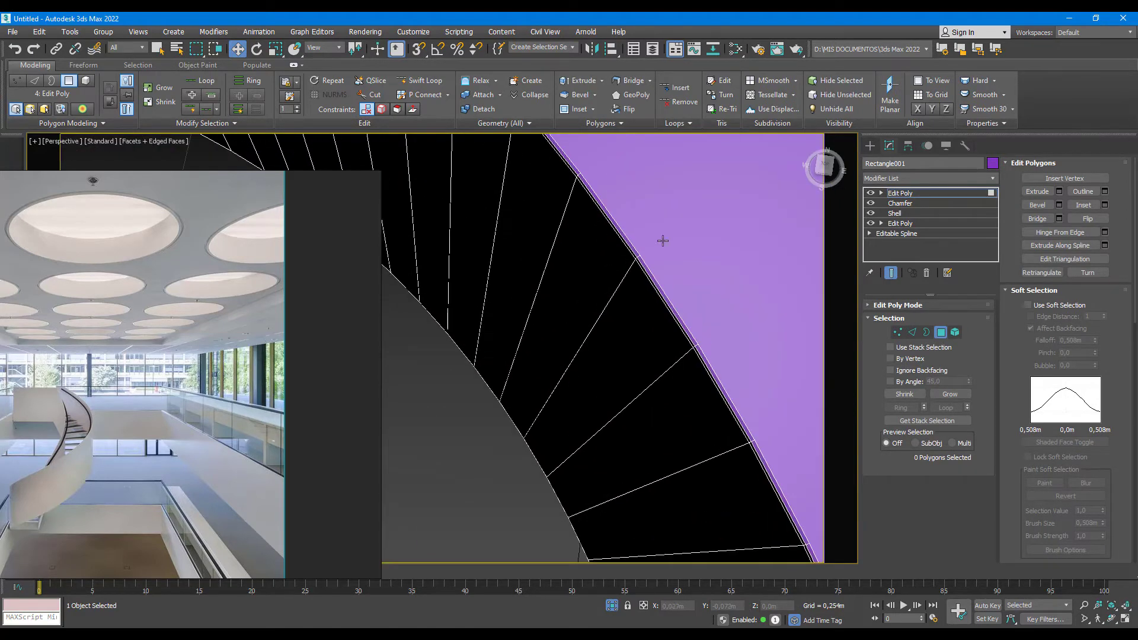
# - Go back to the slab's Chamfer modifier and set Segments to 3
pyautogui.click(907, 203)
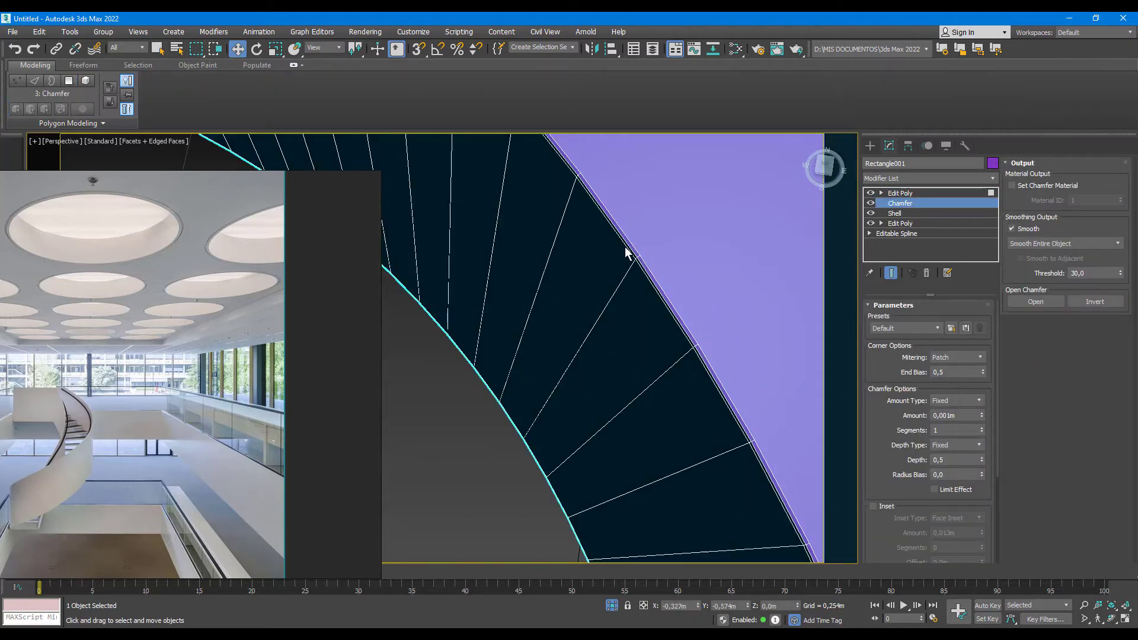
pyautogui.scroll(-1, 636, 243)
pyautogui.scroll(-1, 636, 242)
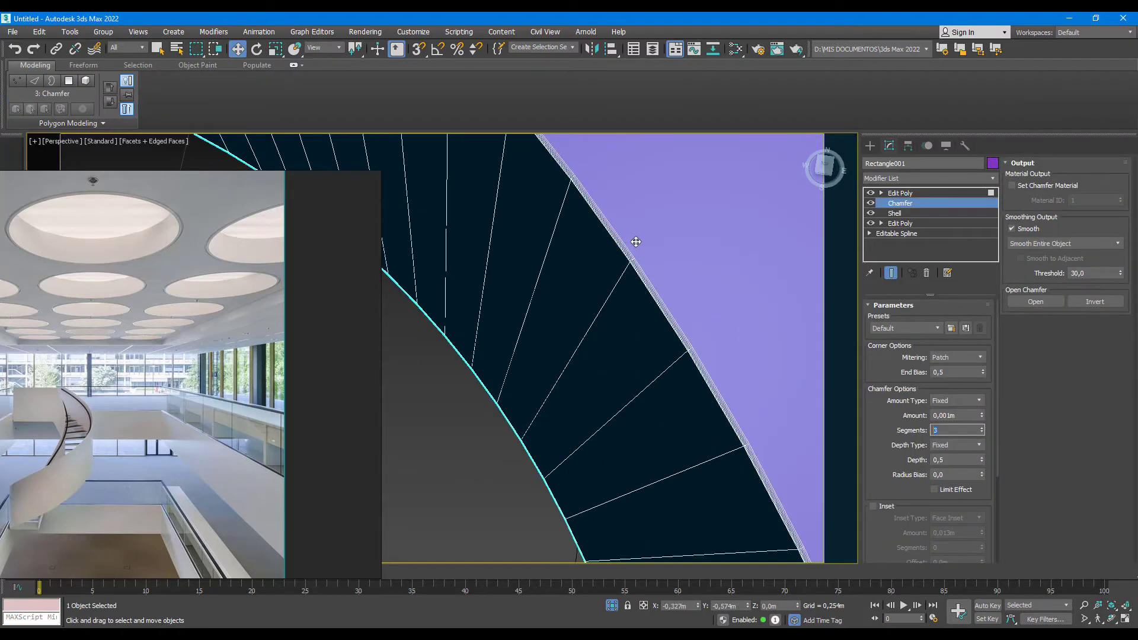
pyautogui.scroll(-2, 636, 242)
pyautogui.scroll(-2, 636, 242)
pyautogui.scroll(-3, 636, 242)
# - Orbit low across the slab to check the rounded hole rims
pyautogui.moveTo(498, 358)
pyautogui.keyDown('alt'); pyautogui.mouseDown(button='middle')
pyautogui.moveTo(571, 237)
pyautogui.moveTo(534, 165)
pyautogui.moveTo(569, 272)
pyautogui.moveTo(534, 223)
pyautogui.moveTo(578, 268)
pyautogui.mouseUp(button='middle'); pyautogui.keyUp('alt')
pyautogui.scroll(2, 578, 268)
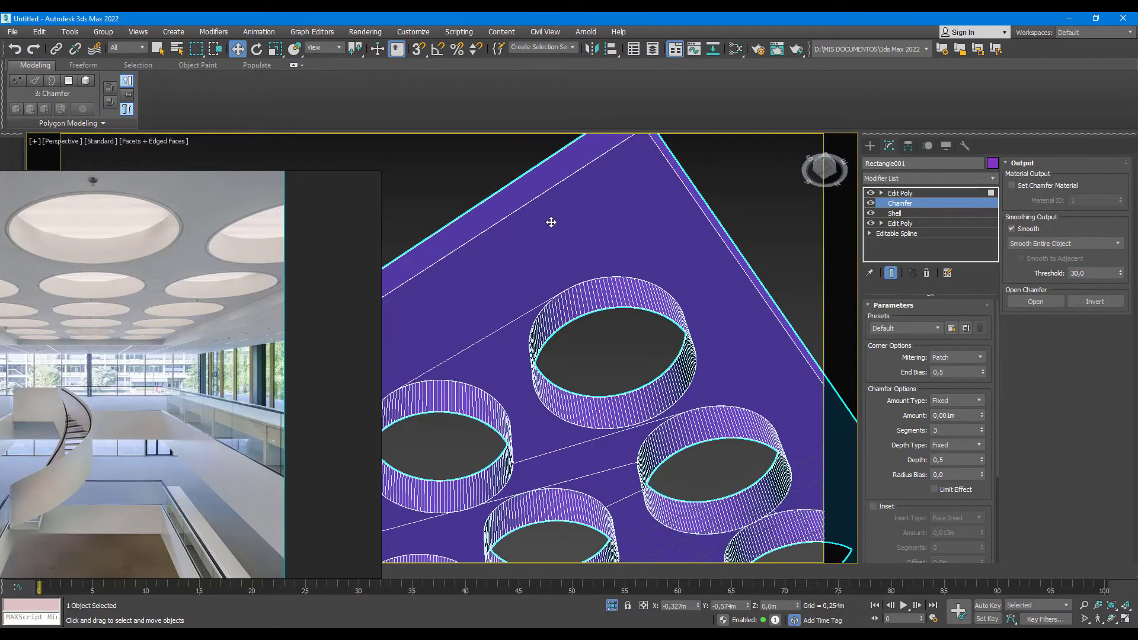
pyautogui.scroll(-2, 691, 255)
pyautogui.scroll(-5, 691, 261)
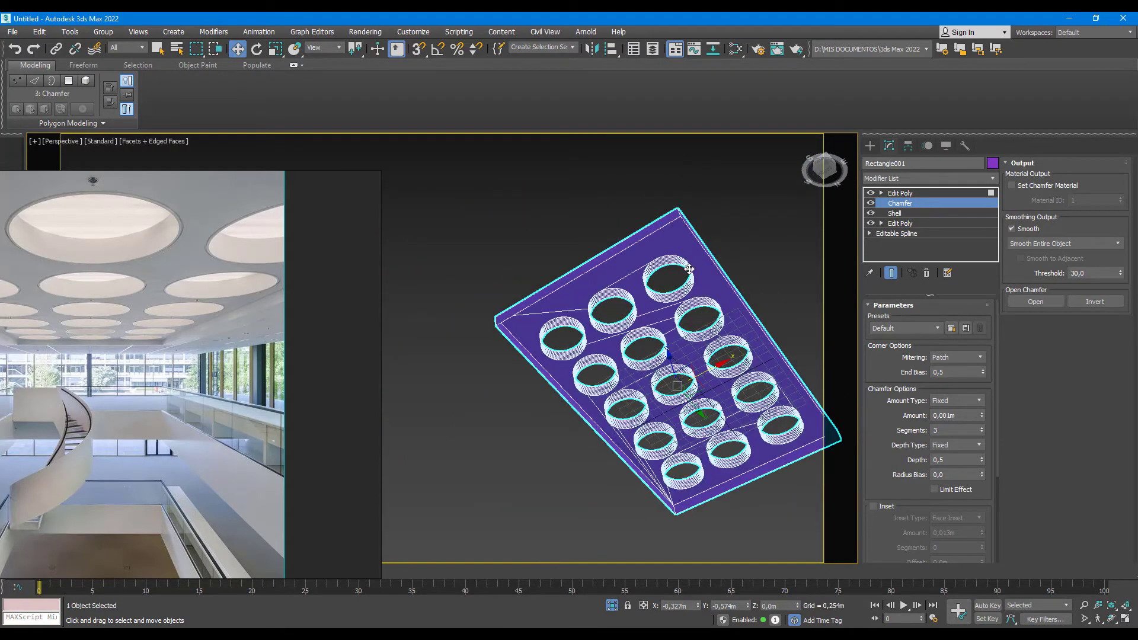
pyautogui.moveTo(641, 284)
pyautogui.keyDown('alt'); pyautogui.mouseDown(button='middle')
pyautogui.moveTo(641, 249)
pyautogui.moveTo(641, 285)
pyautogui.mouseUp(button='middle'); pyautogui.keyUp('alt')
pyautogui.scroll(4, 641, 249)
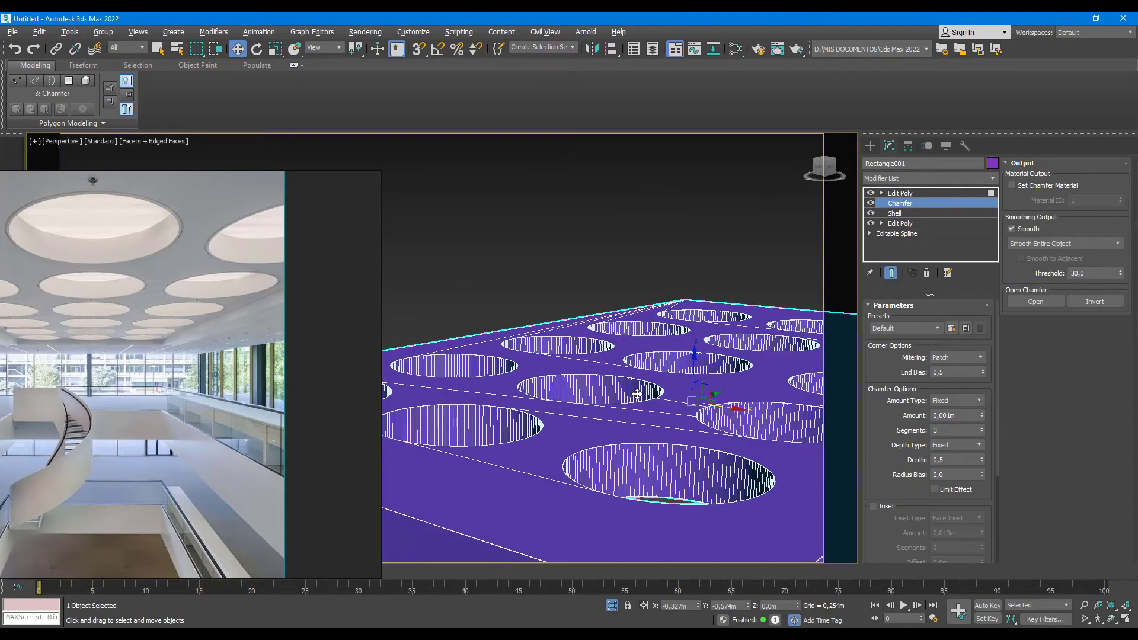
pyautogui.scroll(3, 641, 285)
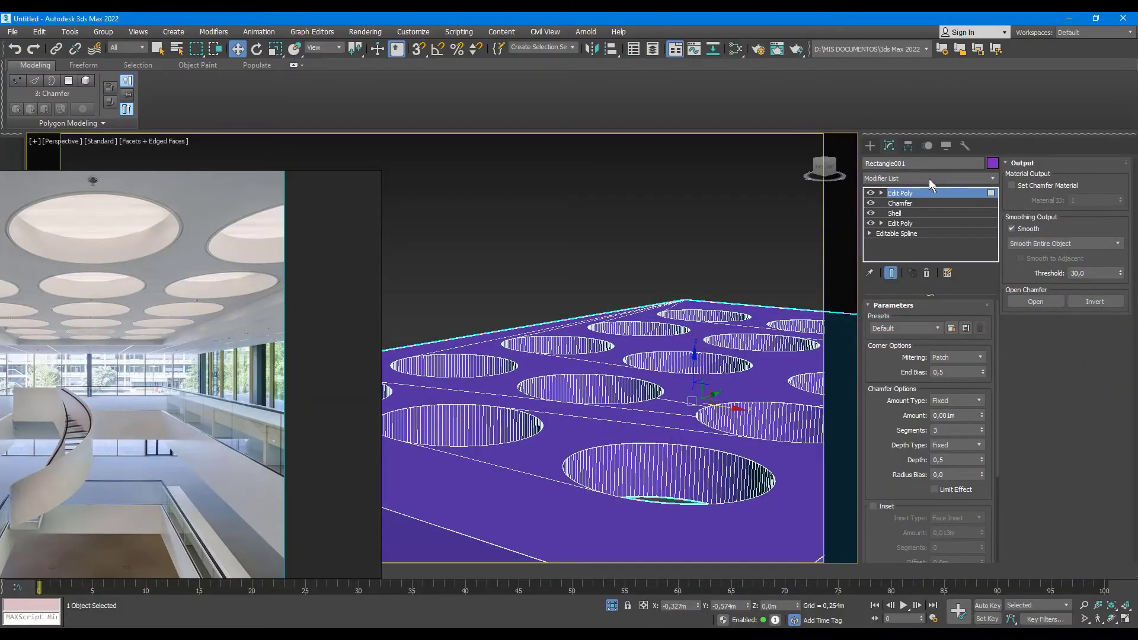
# - Add a Symmetry modifier to the slab with Mirror Axis Z
pyautogui.click(929, 179)
pyautogui.press('s')
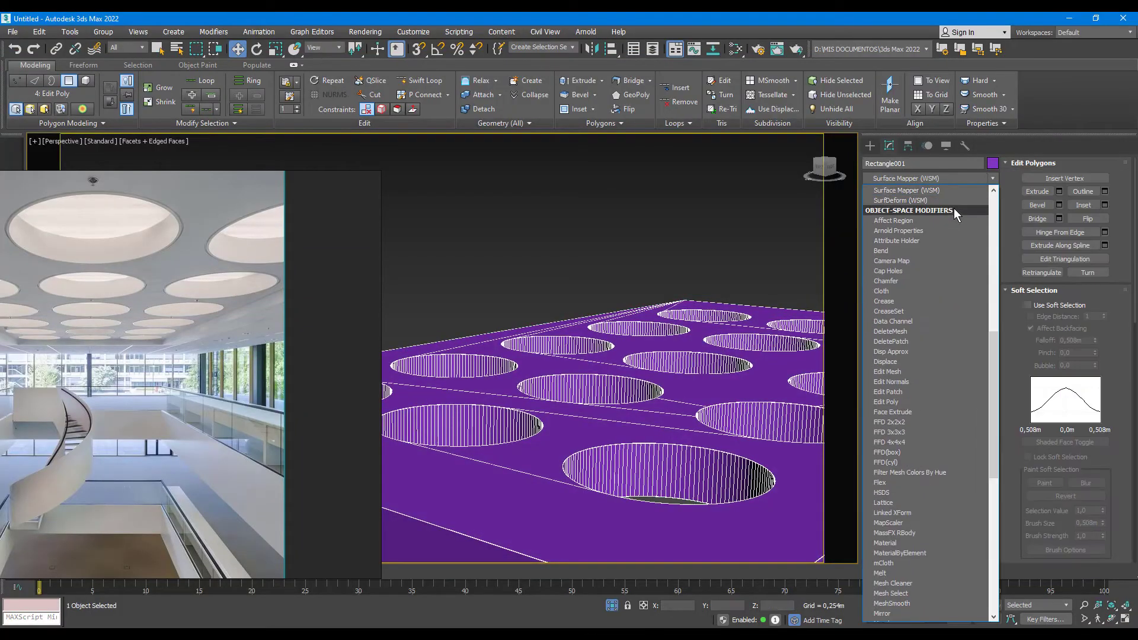
pyautogui.press('Down')
pyautogui.press('Down')
pyautogui.press('Down')
pyautogui.press('Return')
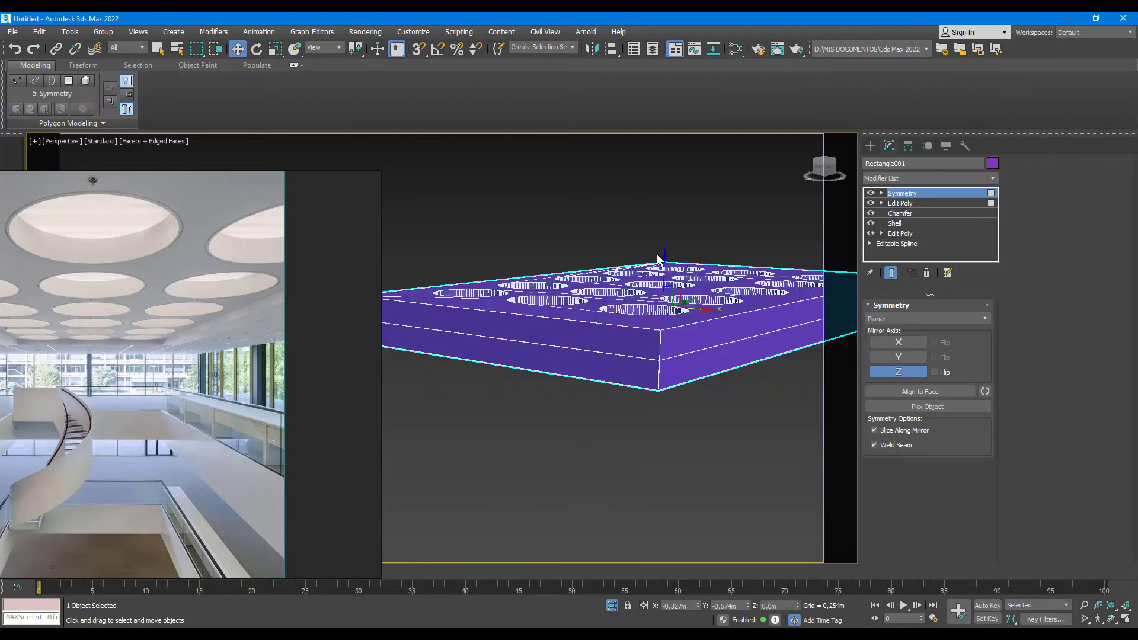
# - View the slab from below and move the Symmetry mirror plane along Z
pyautogui.moveTo(679, 273)
pyautogui.keyDown('alt'); pyautogui.mouseDown(button='middle')
pyautogui.moveTo(658, 345)
pyautogui.moveTo(682, 332)
pyautogui.moveTo(578, 385)
pyautogui.moveTo(928, 375)
pyautogui.mouseUp(button='middle'); pyautogui.keyUp('alt')
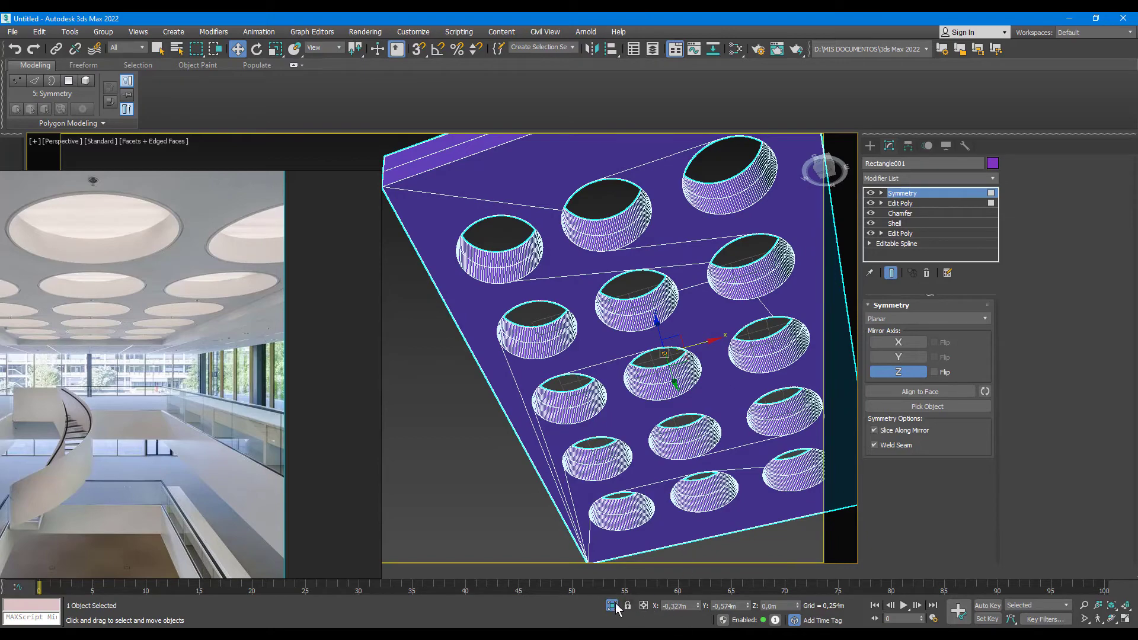
pyautogui.keyDown('alt'); pyautogui.moveTo(615, 603); pyautogui.dragTo(587, 263, button='middle'); pyautogui.keyUp('alt')
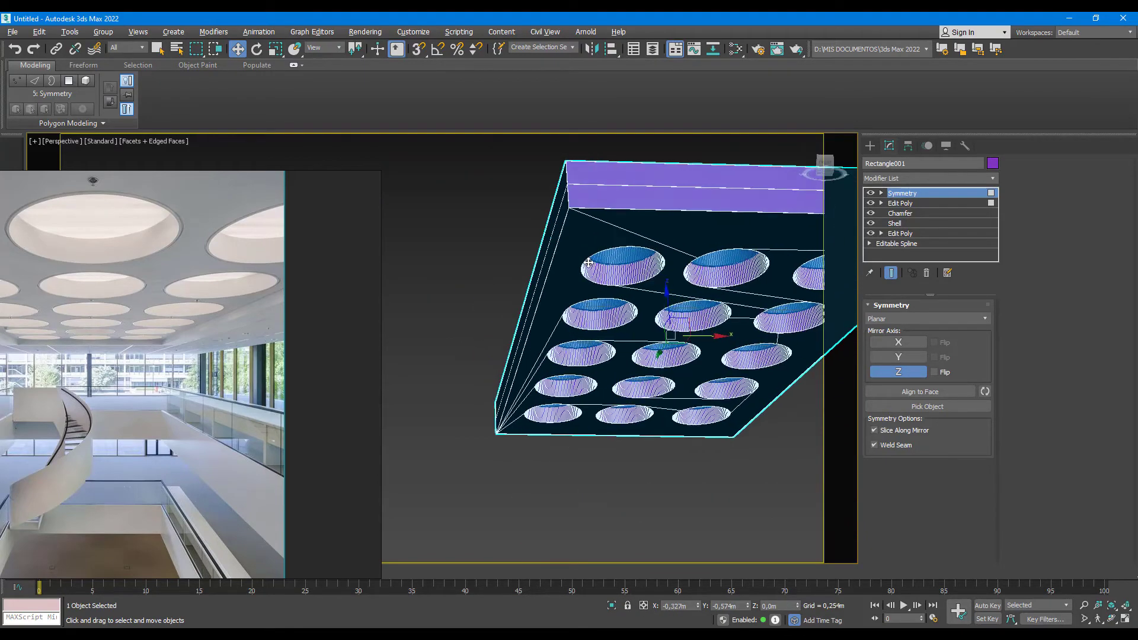
pyautogui.scroll(2, 588, 263)
pyautogui.scroll(3, 593, 258)
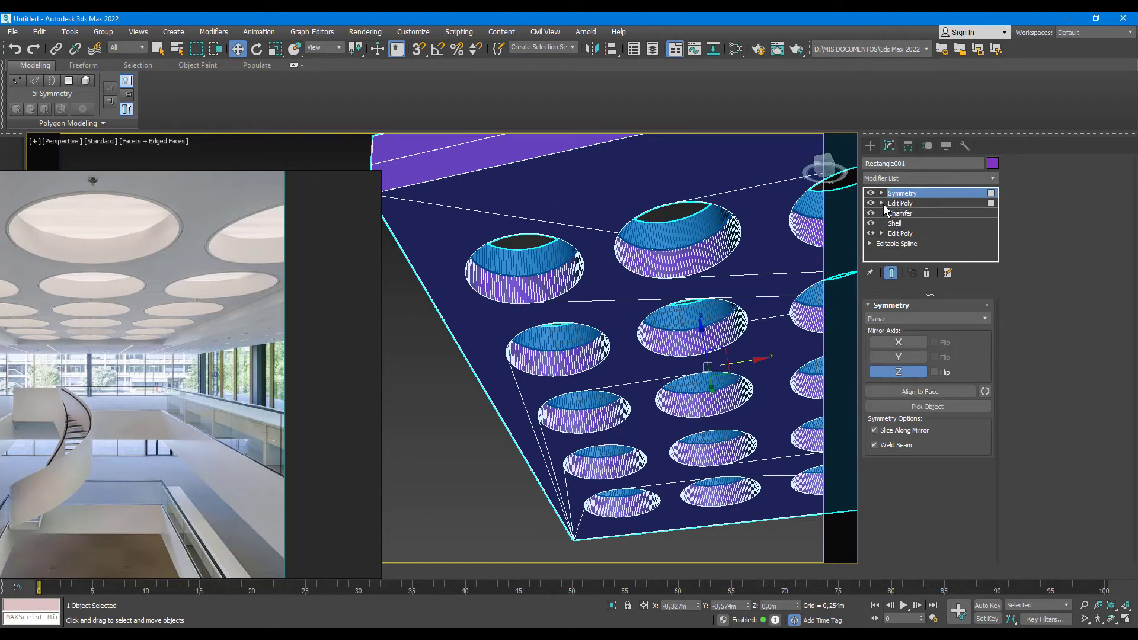
pyautogui.click(882, 194)
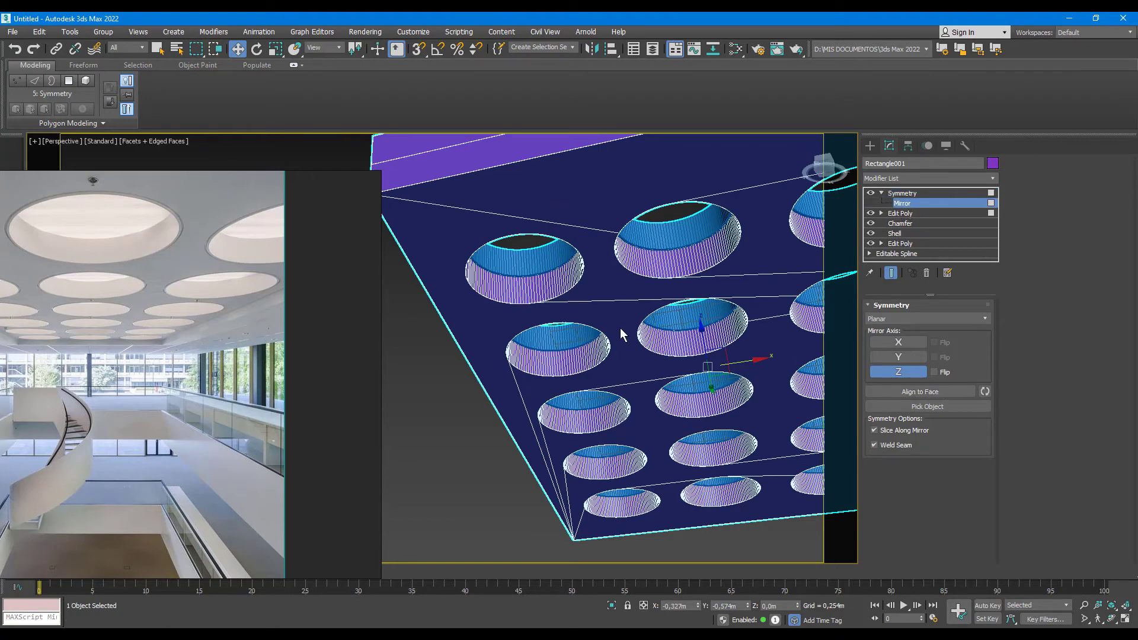
pyautogui.moveTo(630, 272)
pyautogui.mouseDown(button='middle')
pyautogui.moveTo(617, 326)
pyautogui.moveTo(657, 381)
pyautogui.mouseUp(button='middle')
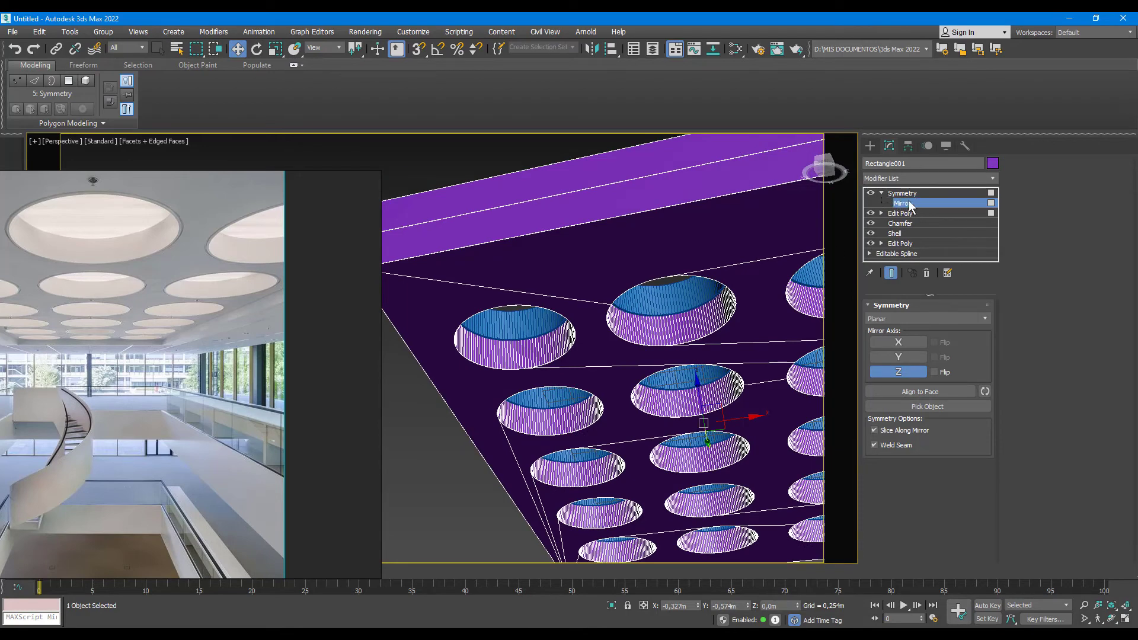
pyautogui.moveTo(696, 390); pyautogui.dragTo(686, 378)
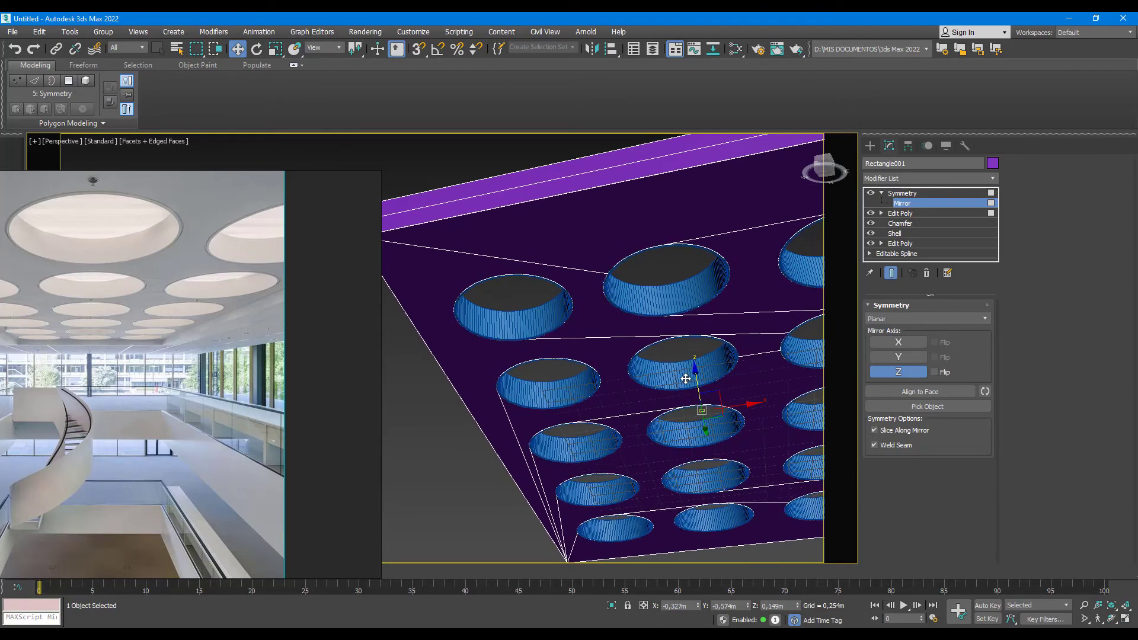
# - Orbit around the mirrored slab to inspect its holes, corner and edges
pyautogui.keyDown('alt'); pyautogui.moveTo(582, 283); pyautogui.dragTo(549, 279, button='middle'); pyautogui.keyUp('alt')
pyautogui.scroll(1, 549, 309)
pyautogui.scroll(4, 587, 349)
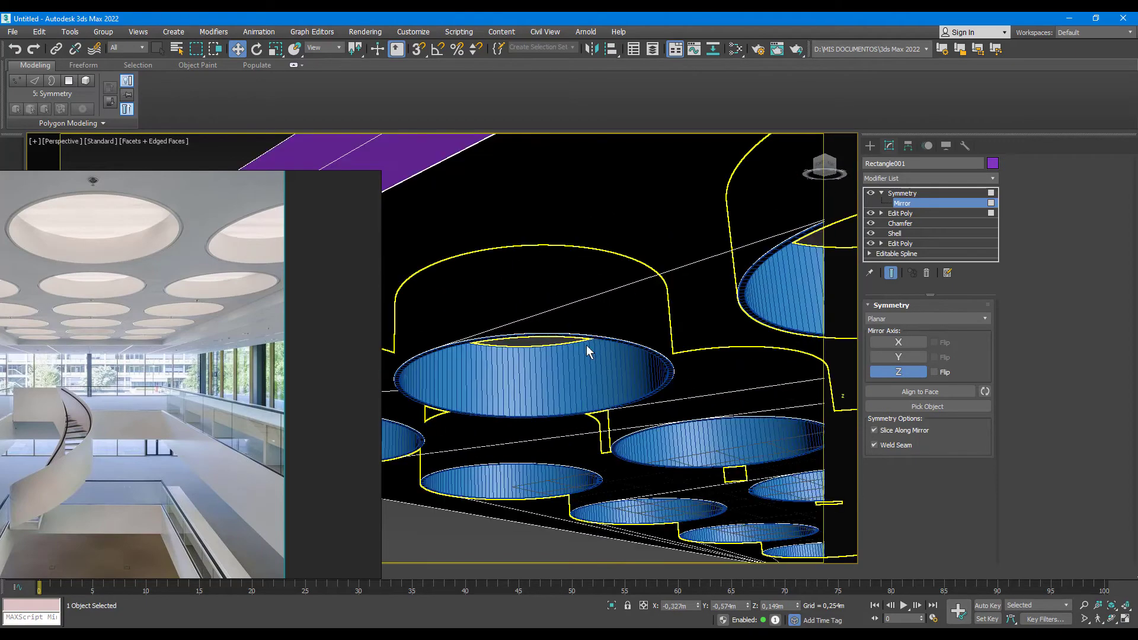
pyautogui.scroll(4, 652, 376)
pyautogui.scroll(-5, 652, 376)
pyautogui.moveTo(688, 338)
pyautogui.keyDown('alt'); pyautogui.mouseDown(button='middle')
pyautogui.moveTo(587, 355)
pyautogui.moveTo(590, 388)
pyautogui.mouseUp(button='middle'); pyautogui.keyUp('alt')
pyautogui.scroll(4, 589, 388)
pyautogui.scroll(-5, 513, 265)
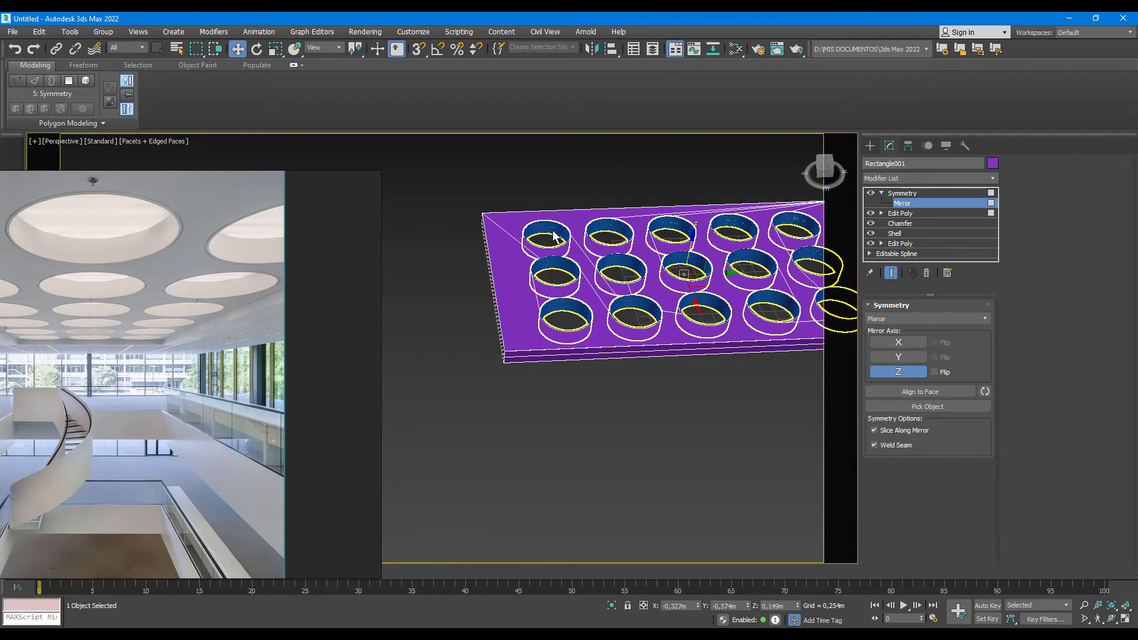
pyautogui.keyDown('alt'); pyautogui.moveTo(537, 245); pyautogui.dragTo(579, 254, button='middle'); pyautogui.keyUp('alt')
pyautogui.scroll(5, 488, 287)
pyautogui.moveTo(488, 287)
pyautogui.keyDown('alt'); pyautogui.mouseDown(button='middle')
pyautogui.moveTo(483, 312)
pyautogui.moveTo(524, 291)
pyautogui.moveTo(643, 324)
pyautogui.moveTo(557, 319)
pyautogui.mouseUp(button='middle'); pyautogui.keyUp('alt')
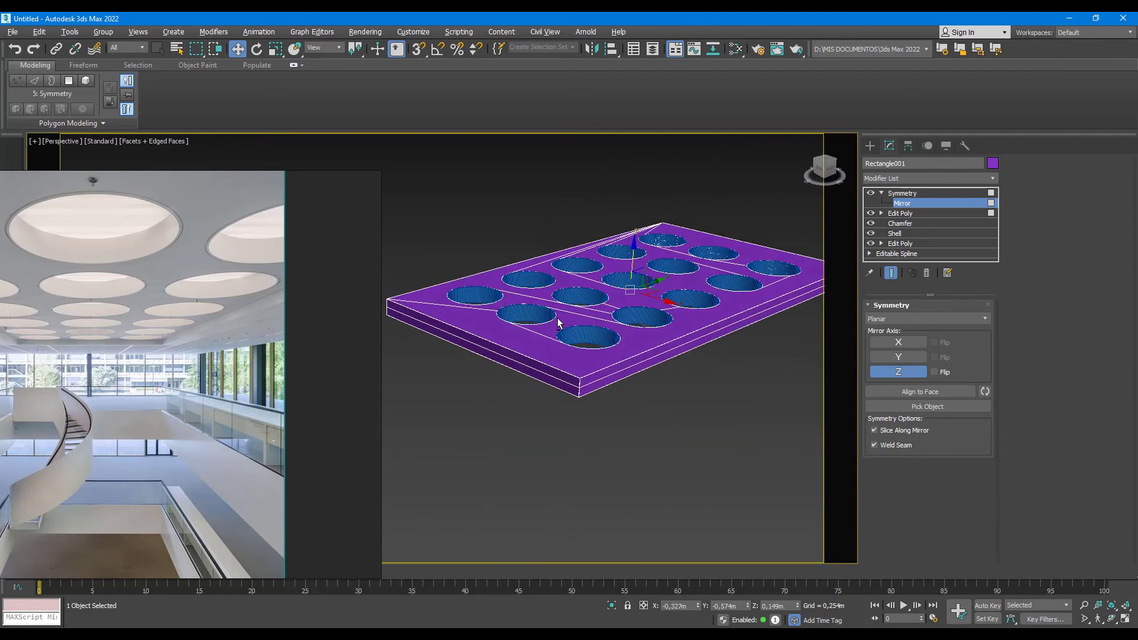
pyautogui.scroll(4, 544, 315)
# - Add Edit Poly above Symmetry on Rectangle001, then Collapse All into one mesh
pyautogui.click(902, 193)
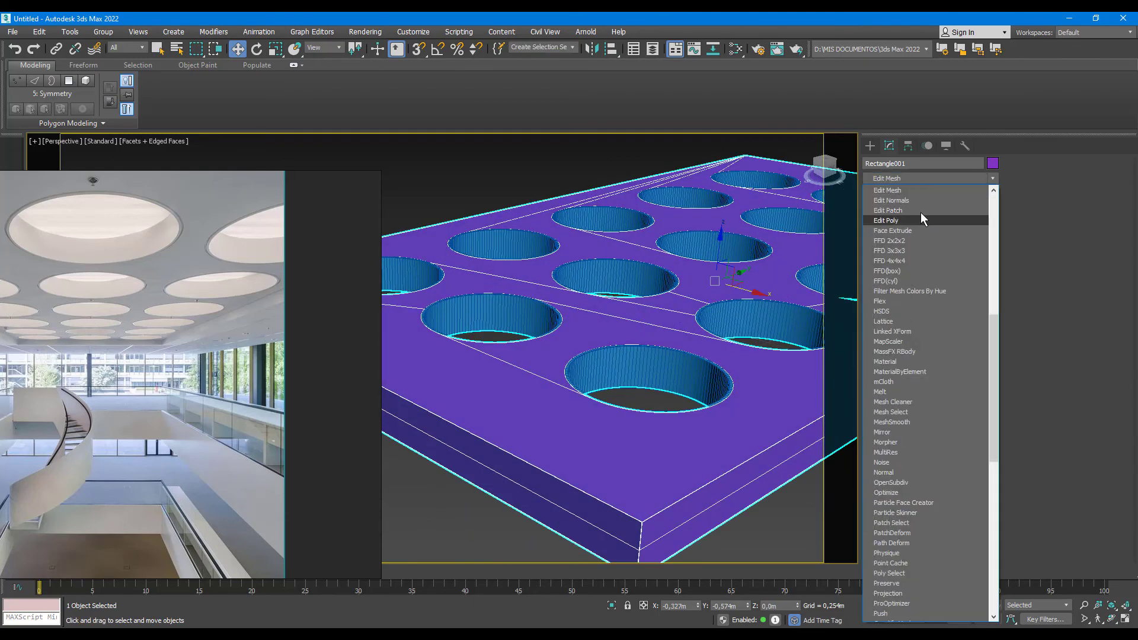
pyautogui.press('Escape')
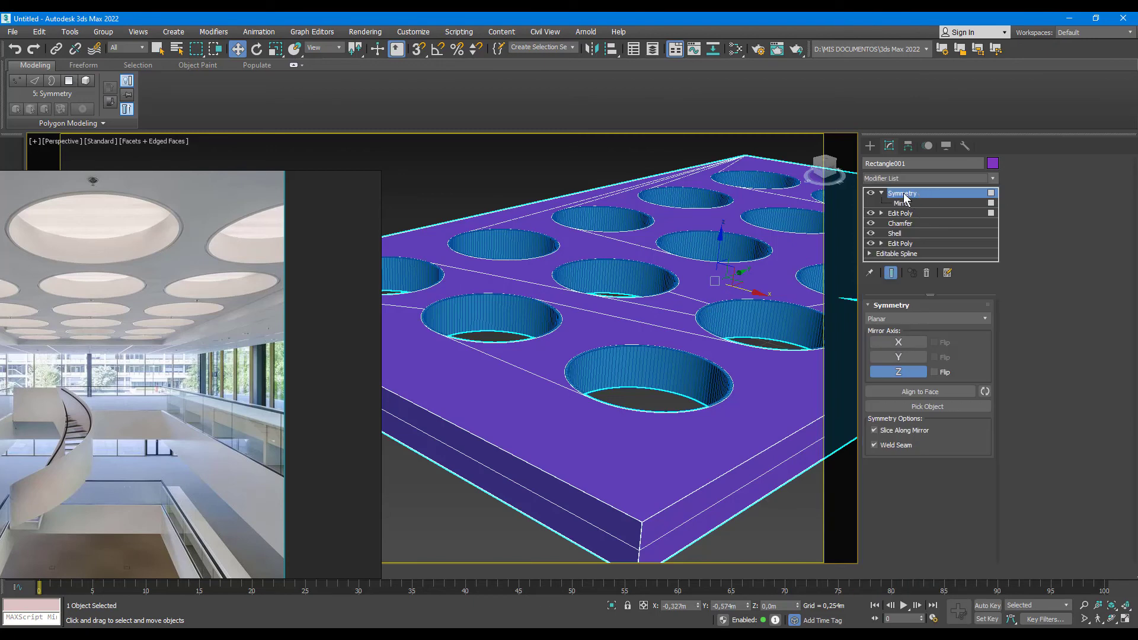
pyautogui.rightClick(916, 190)
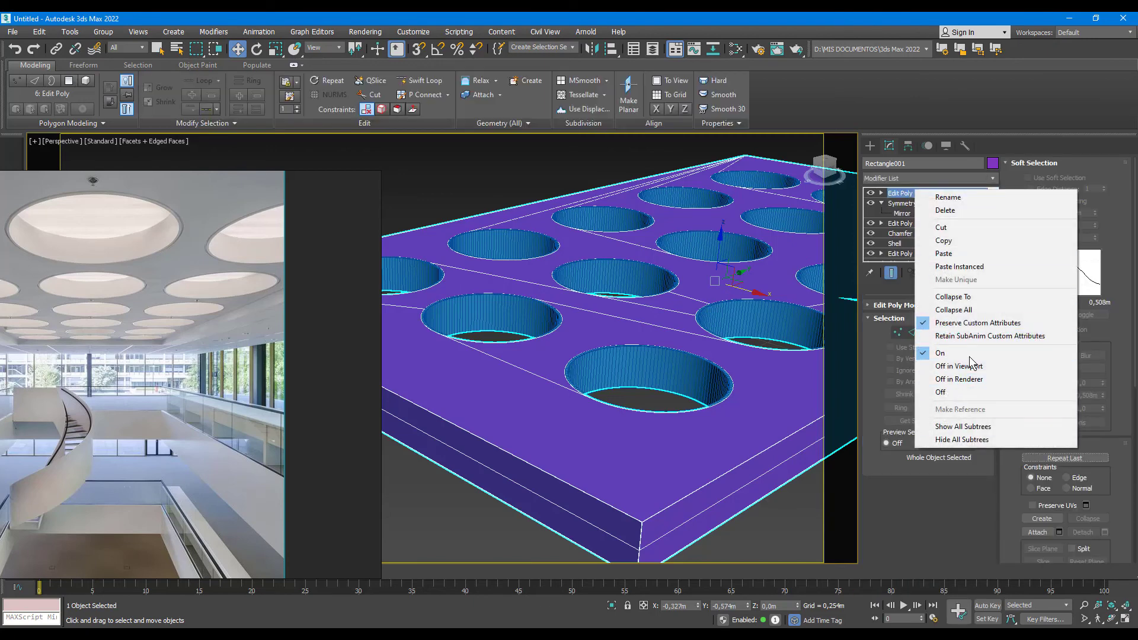
pyautogui.click(953, 310)
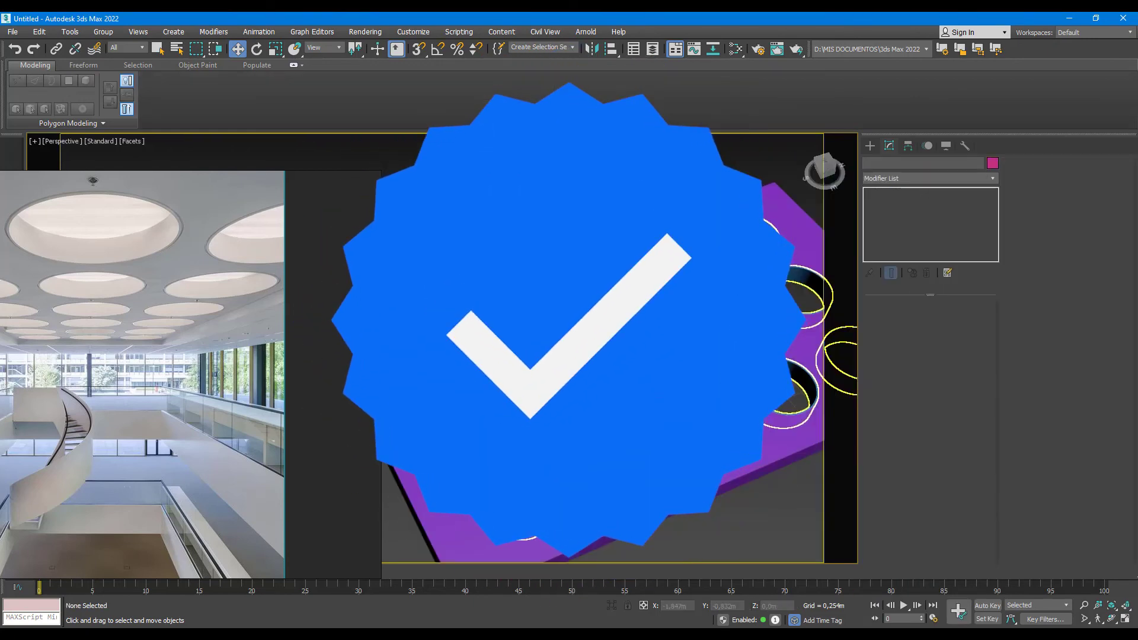